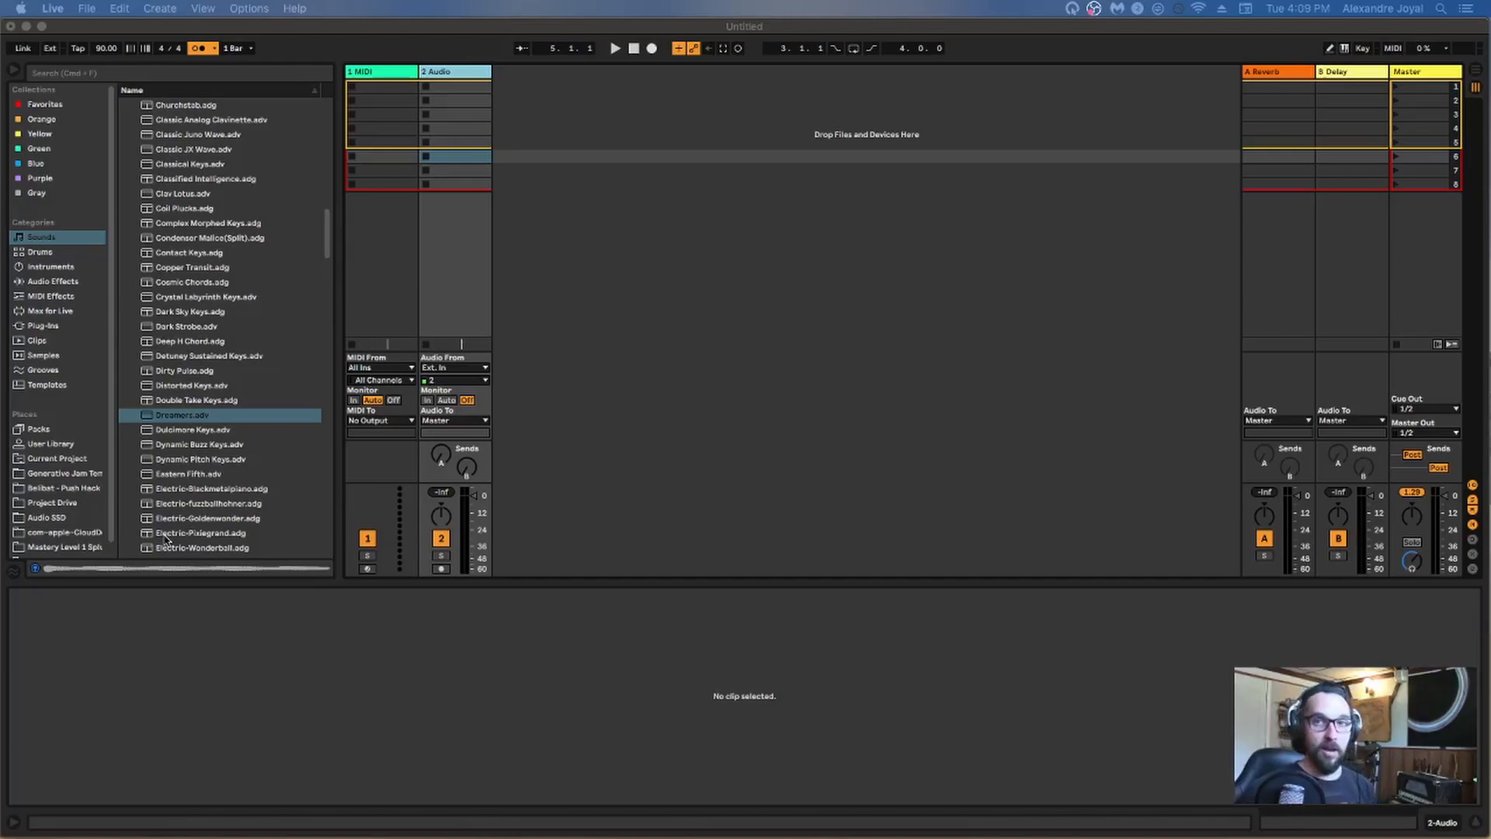
Show the sound-type folders of the Sounds category and collapse the Synth Keys folder
click(365, 73)
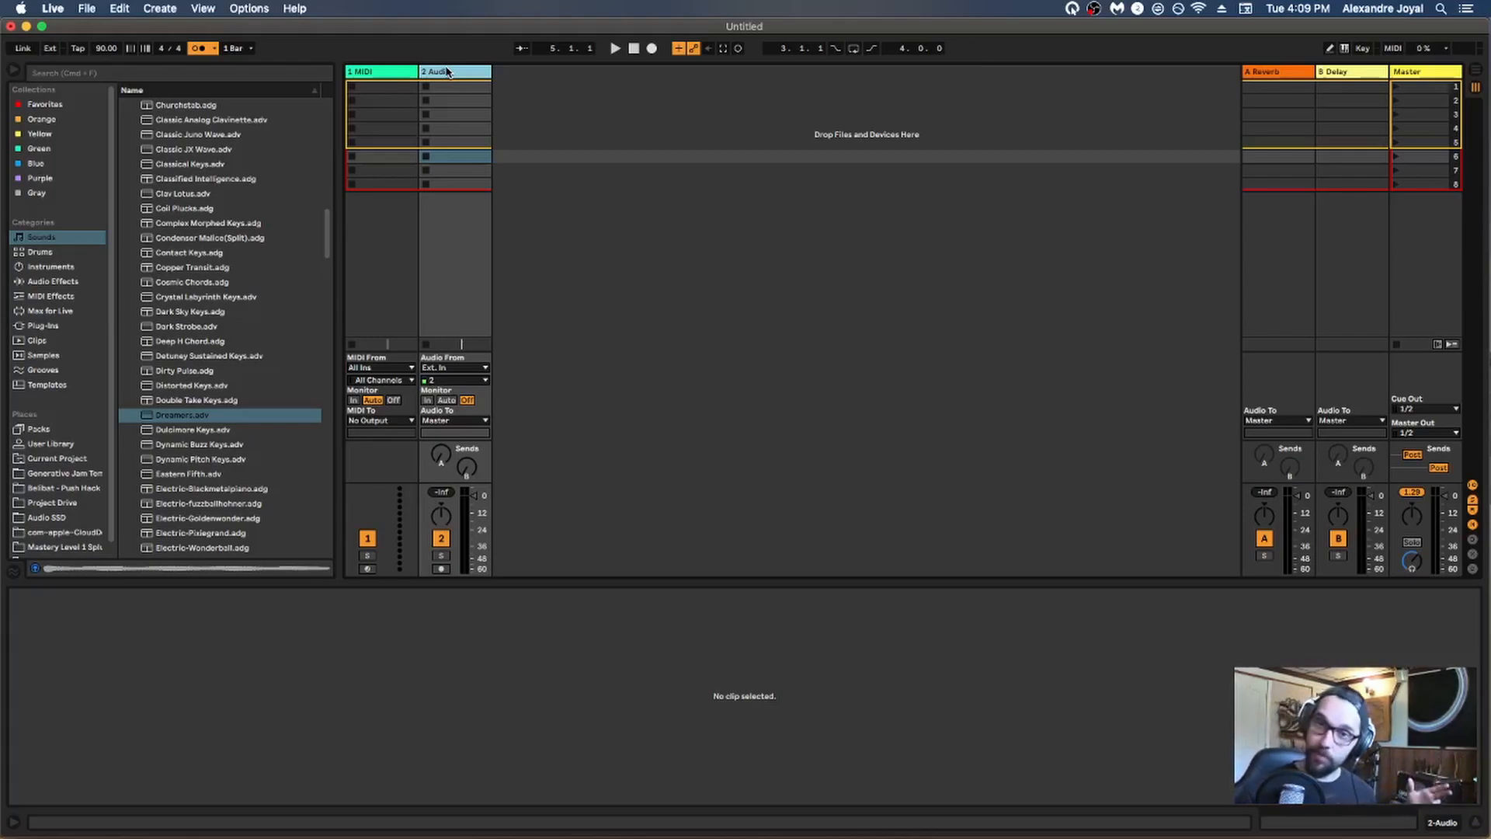
click(56, 258)
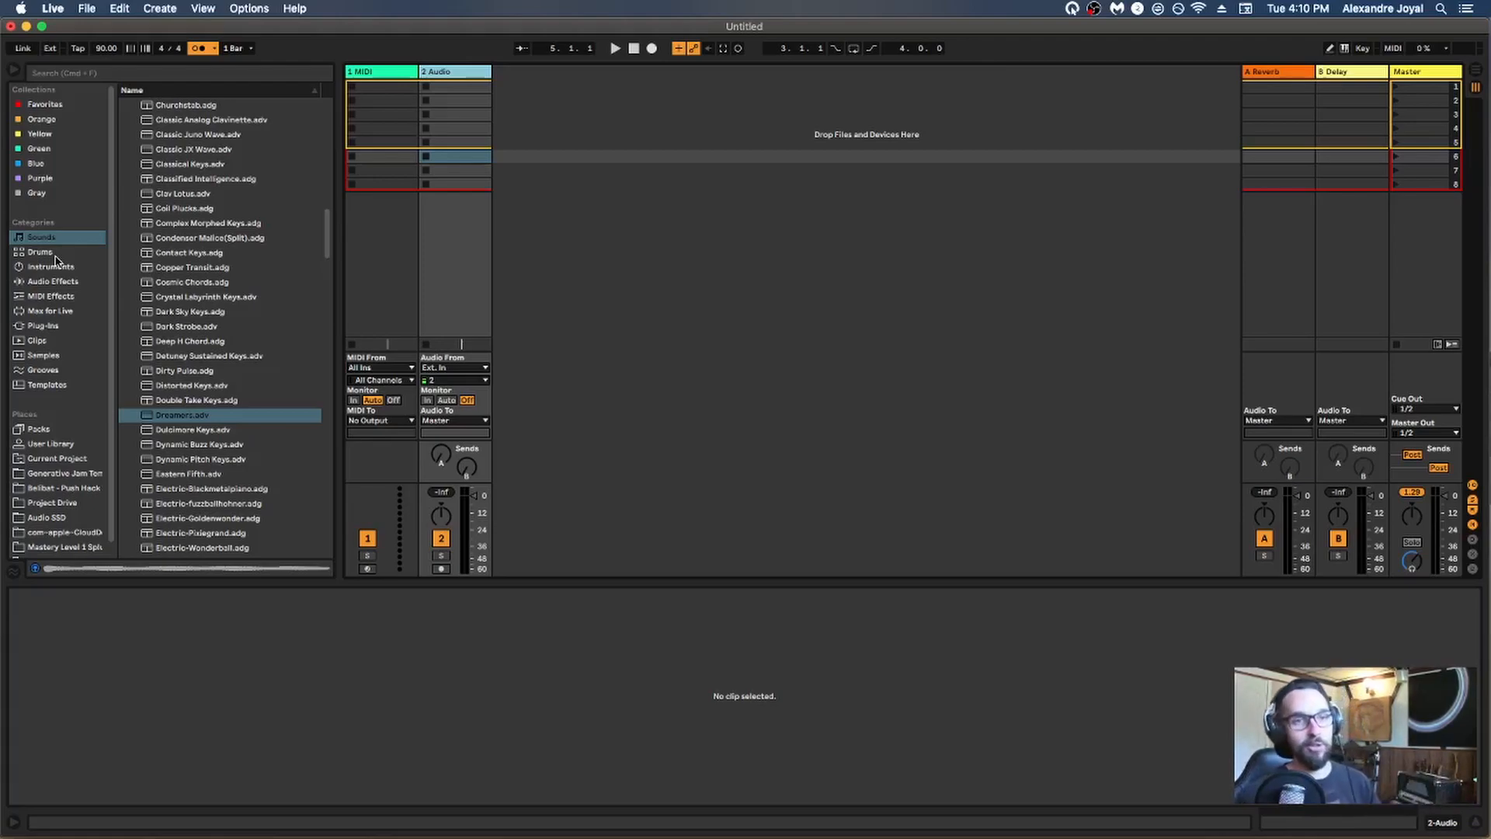
click(42, 241)
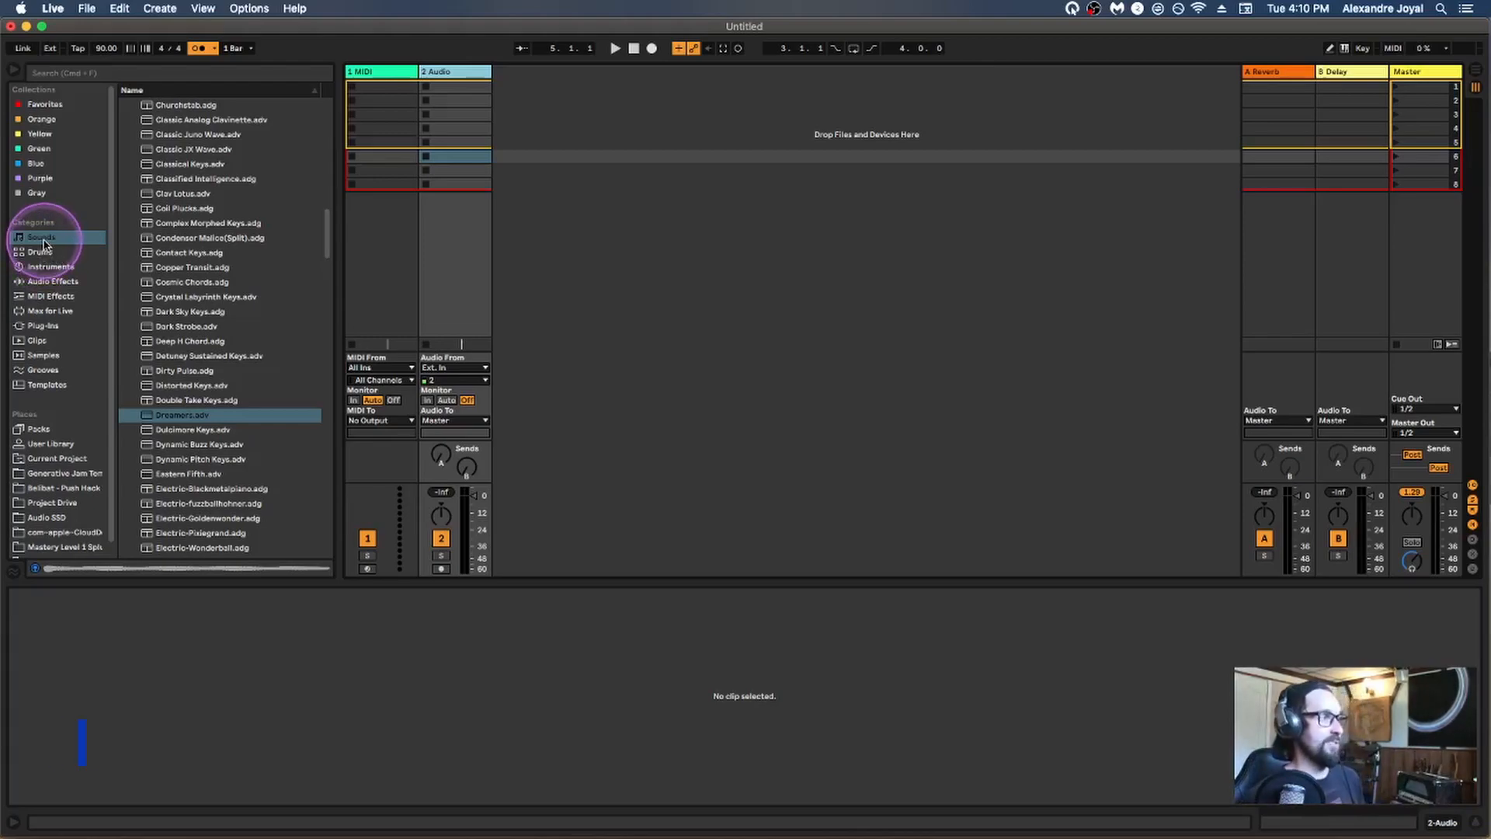
scroll(189, 233, up, 15)
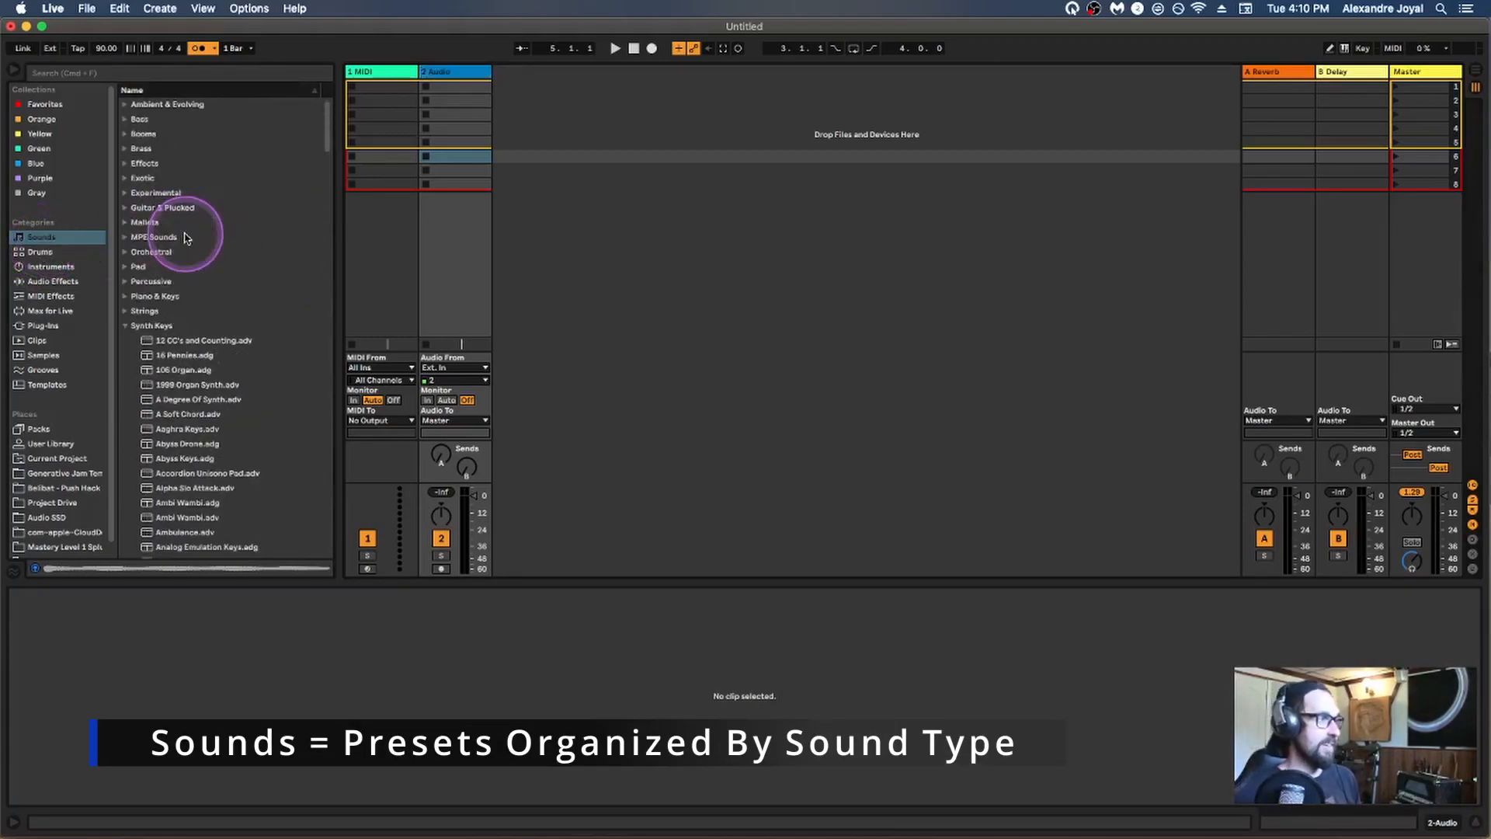
click(125, 326)
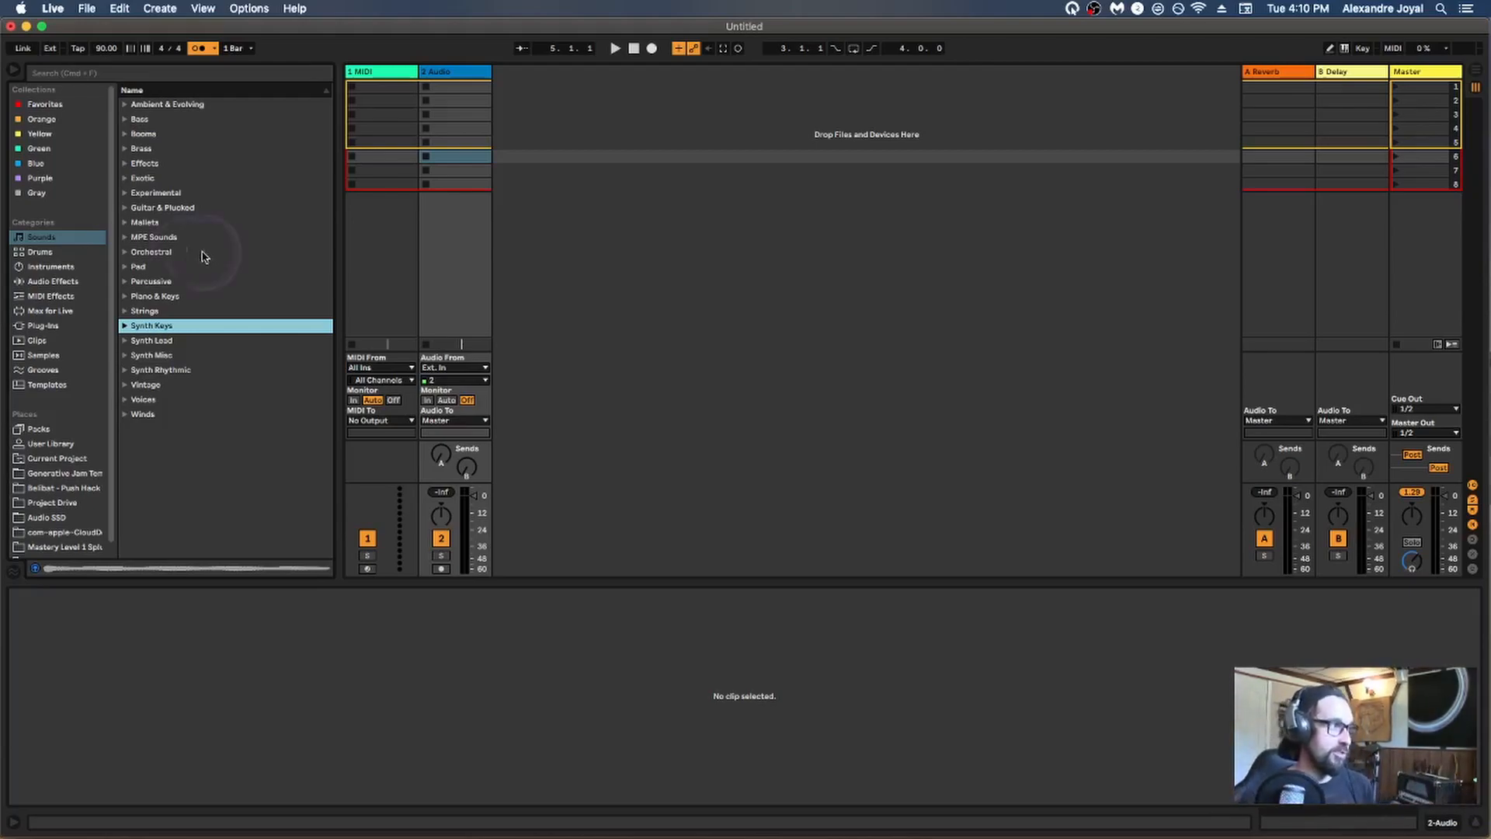
Look through the list of drum kit presets in the Drums category and return to its start
click(43, 238)
click(41, 253)
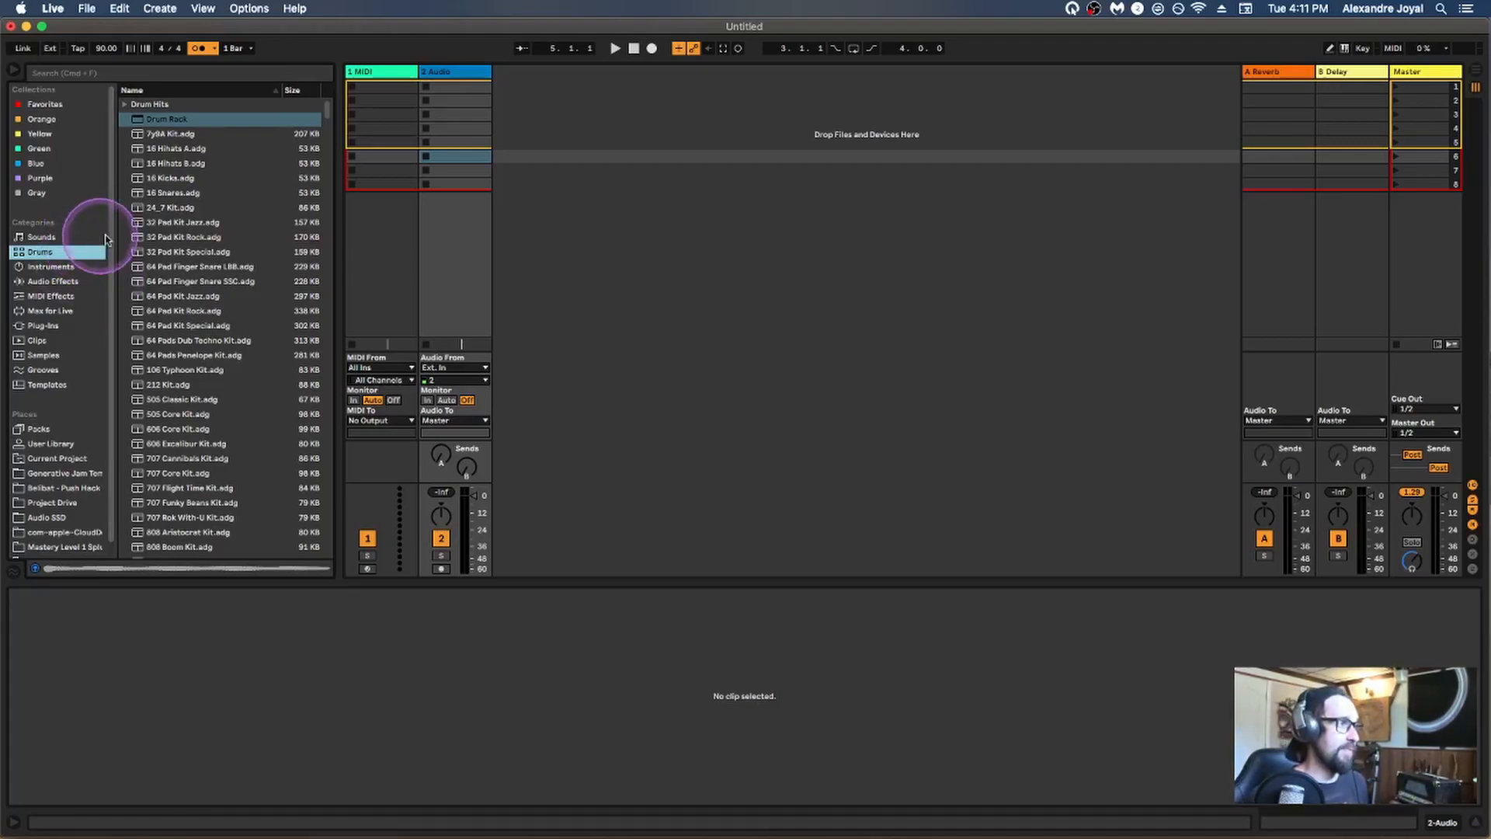
scroll(166, 233, down, 15)
scroll(175, 213, down, 20)
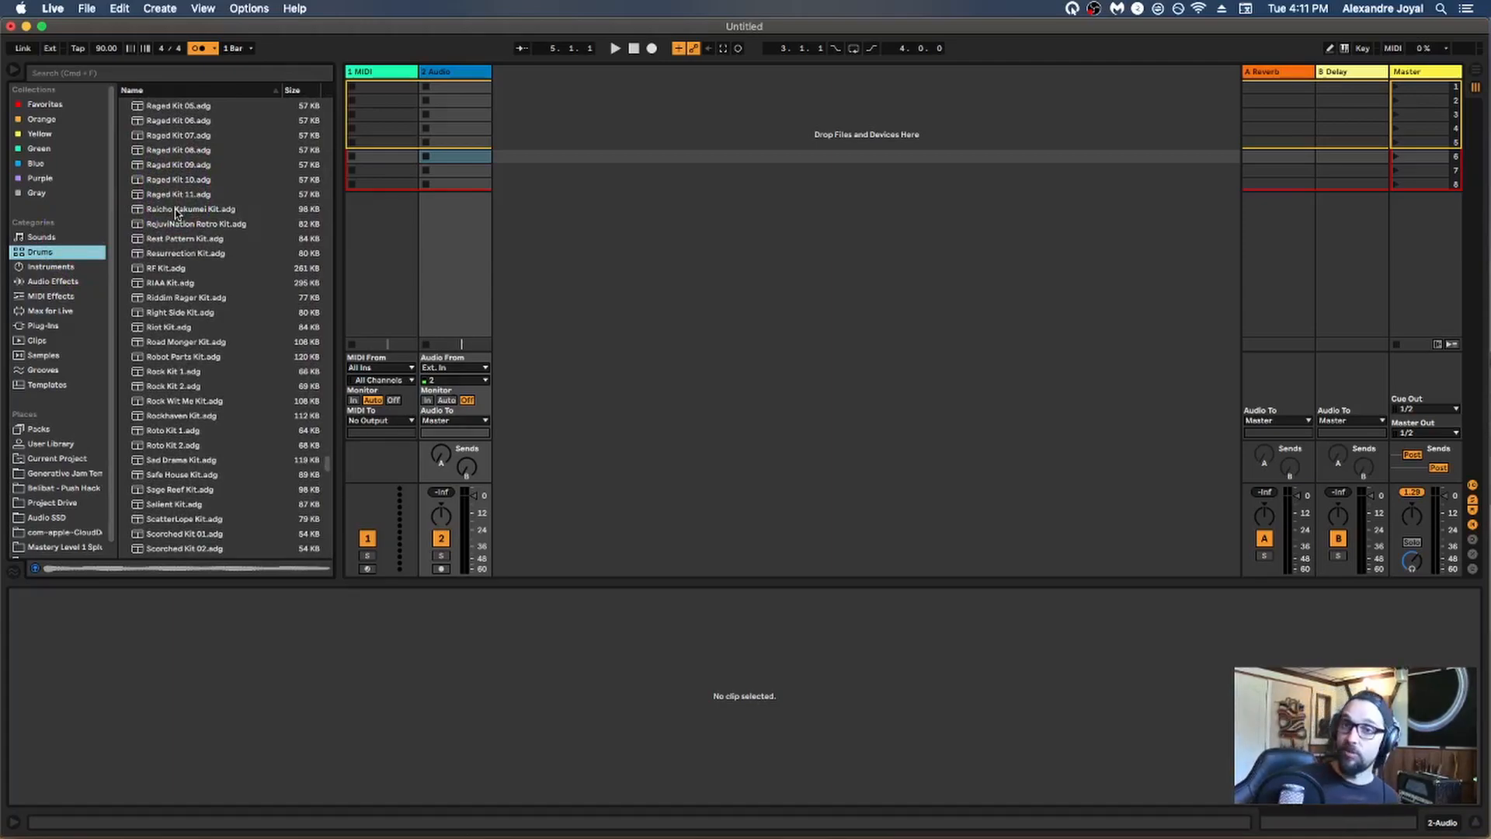
scroll(237, 261, down, 10)
scroll(237, 270, up, 20)
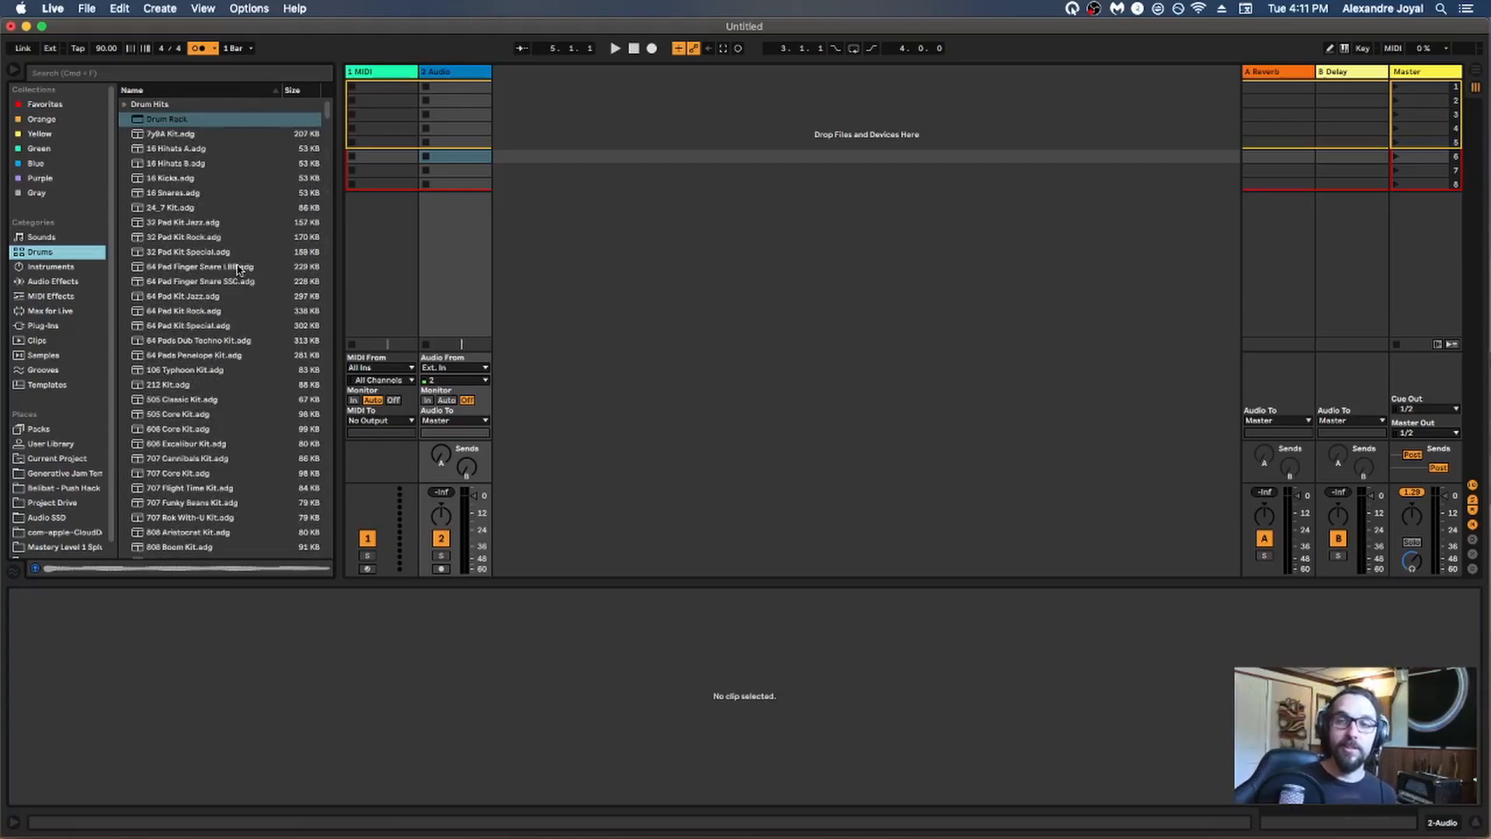
Compare how presets are organized in the Instruments category and in the Sounds category
click(65, 268)
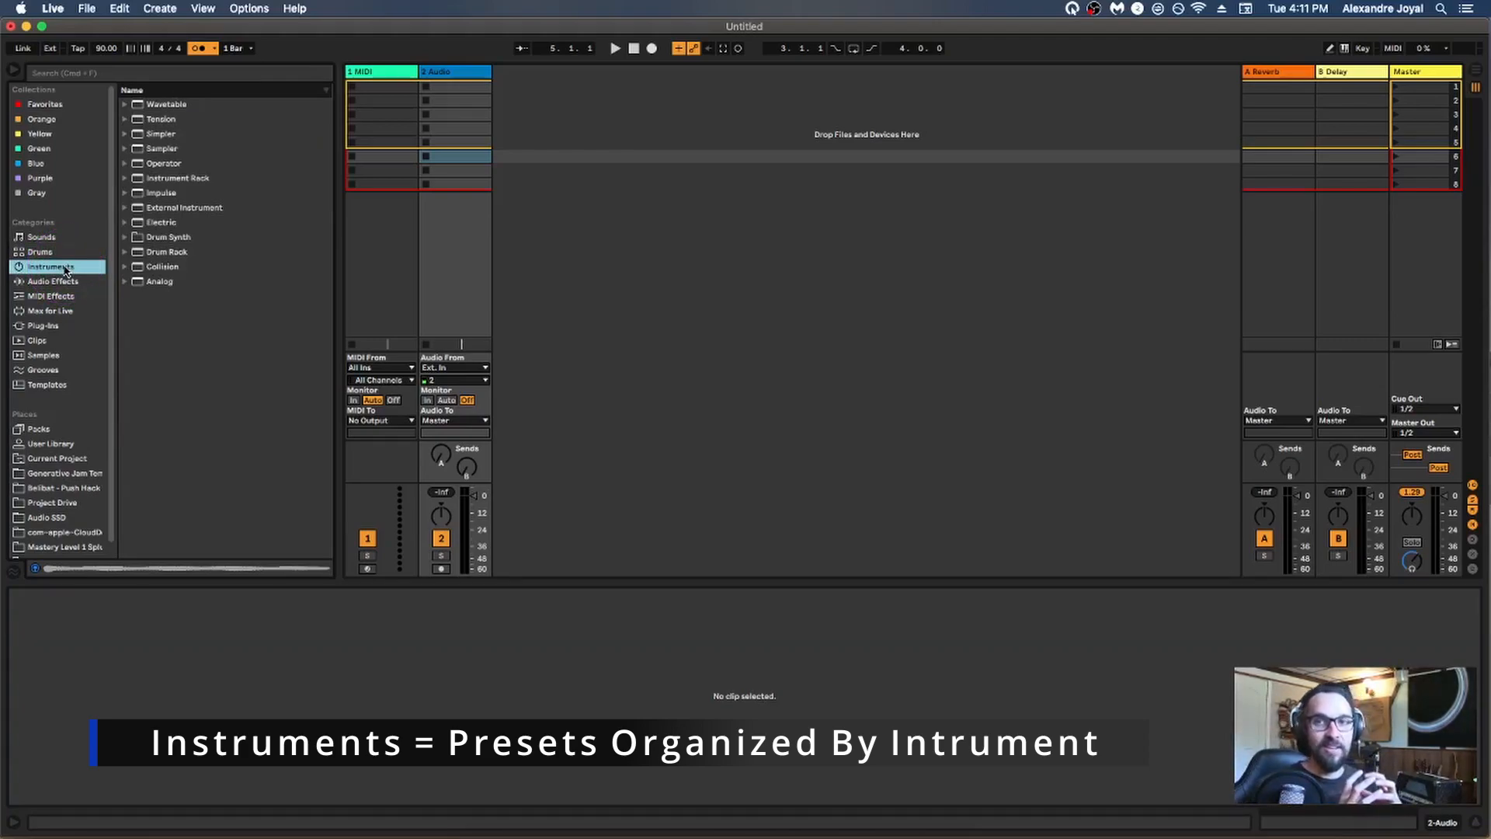
click(36, 240)
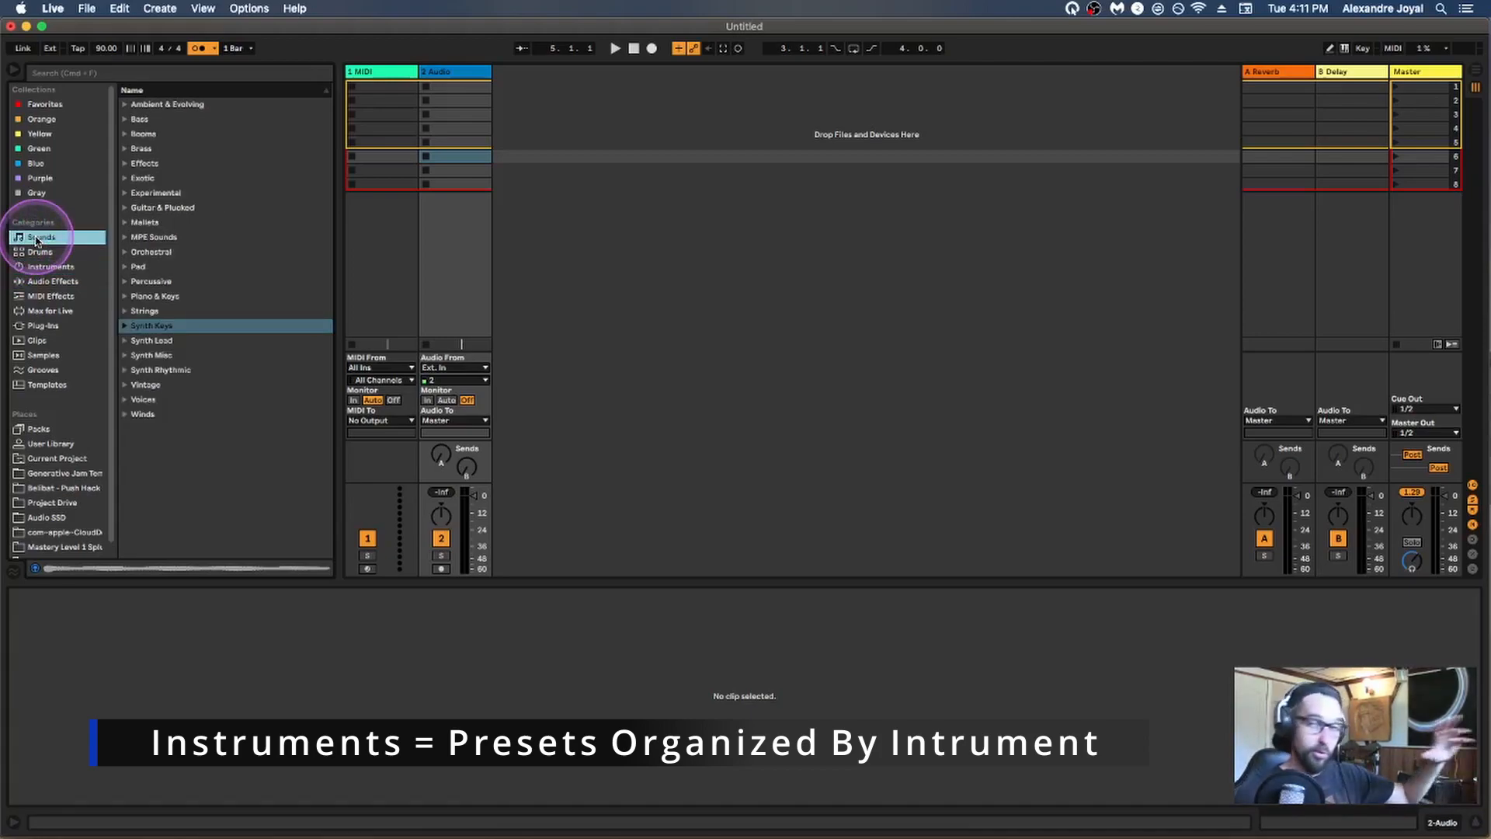
click(37, 268)
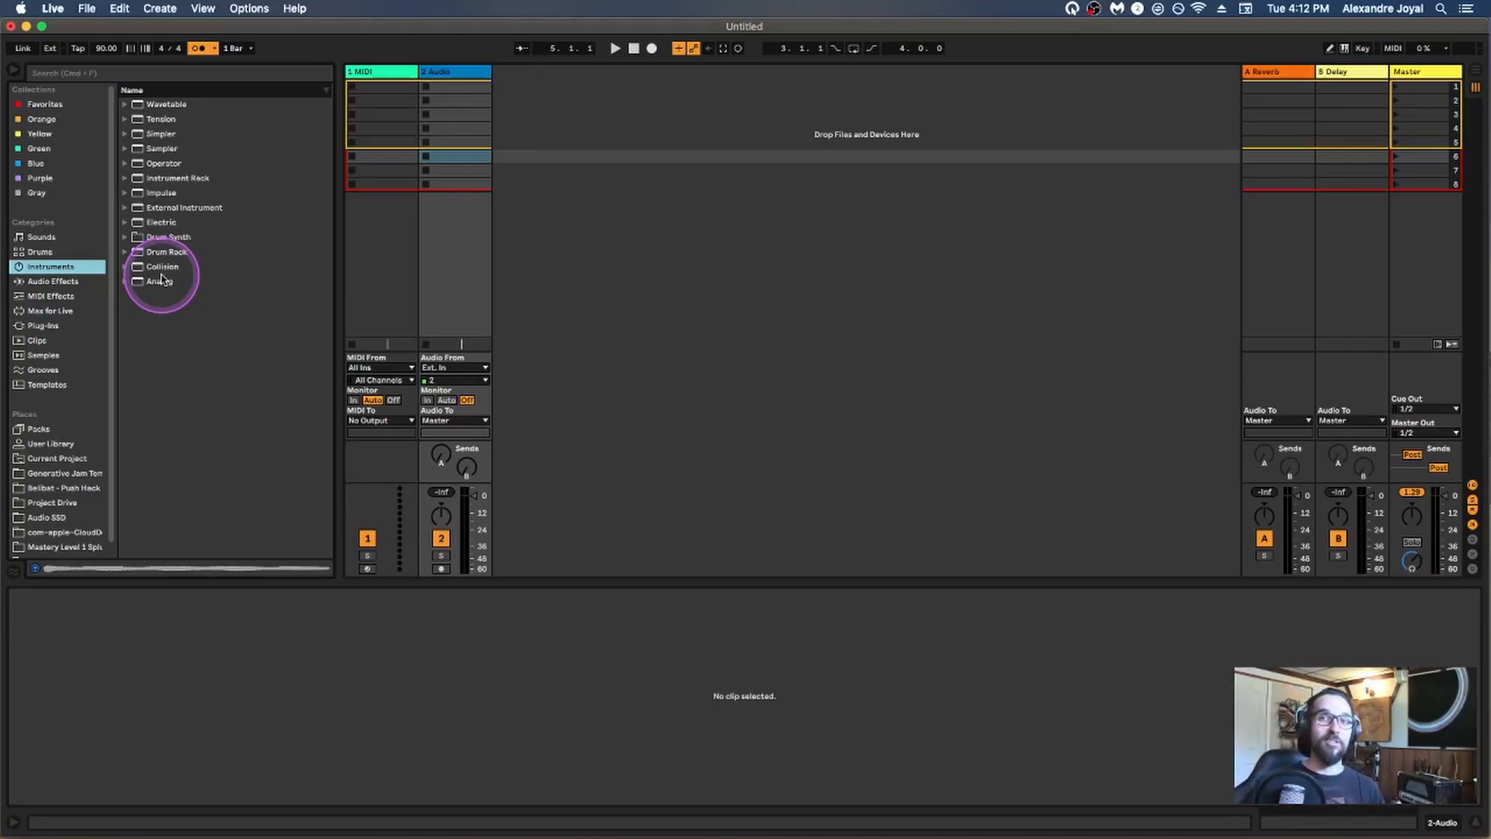
View the contents of the Audio Effects, Drums, Sounds and MIDI Effects categories
click(58, 281)
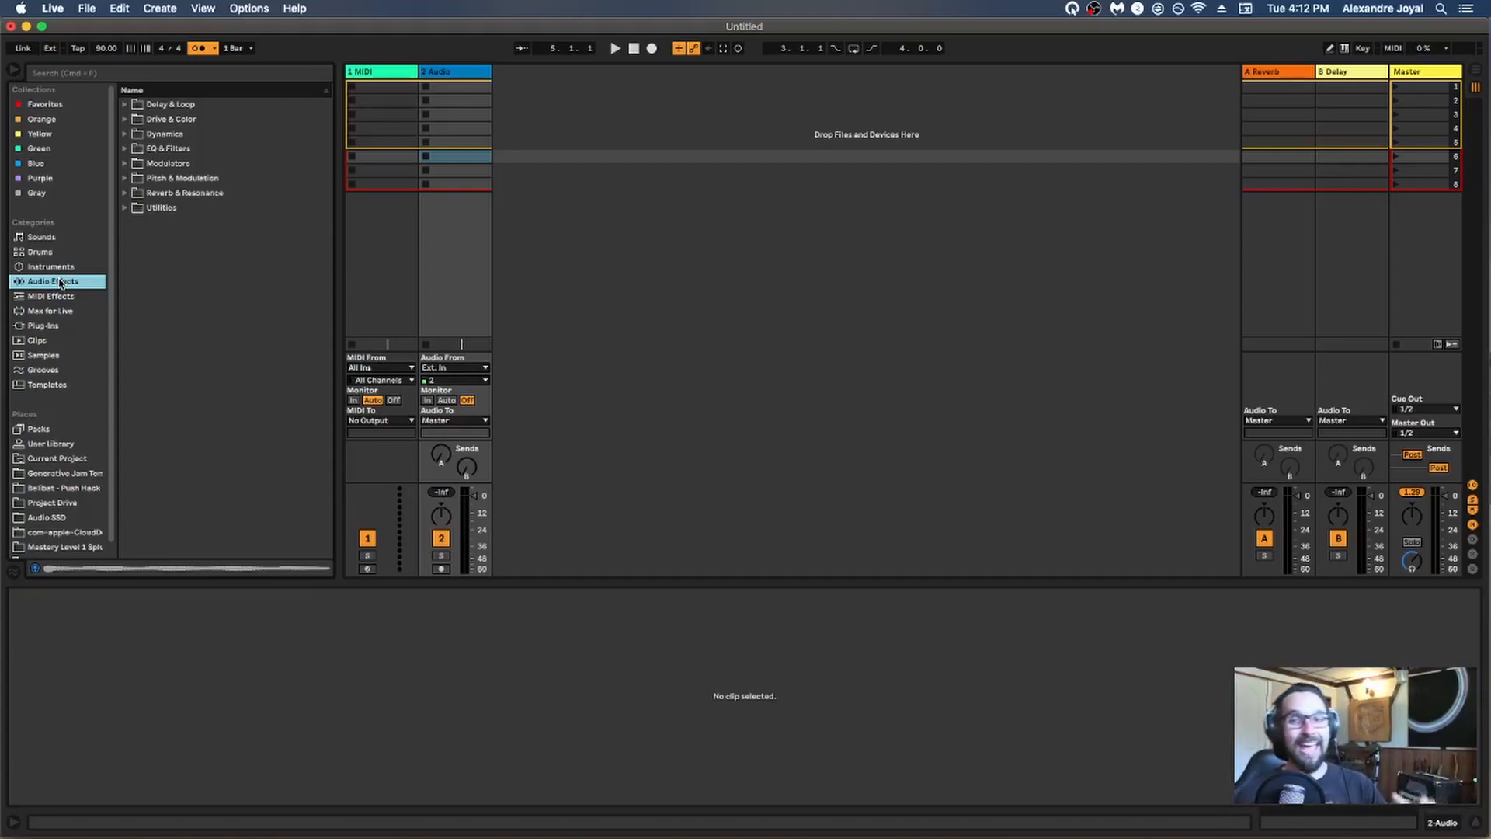
click(35, 265)
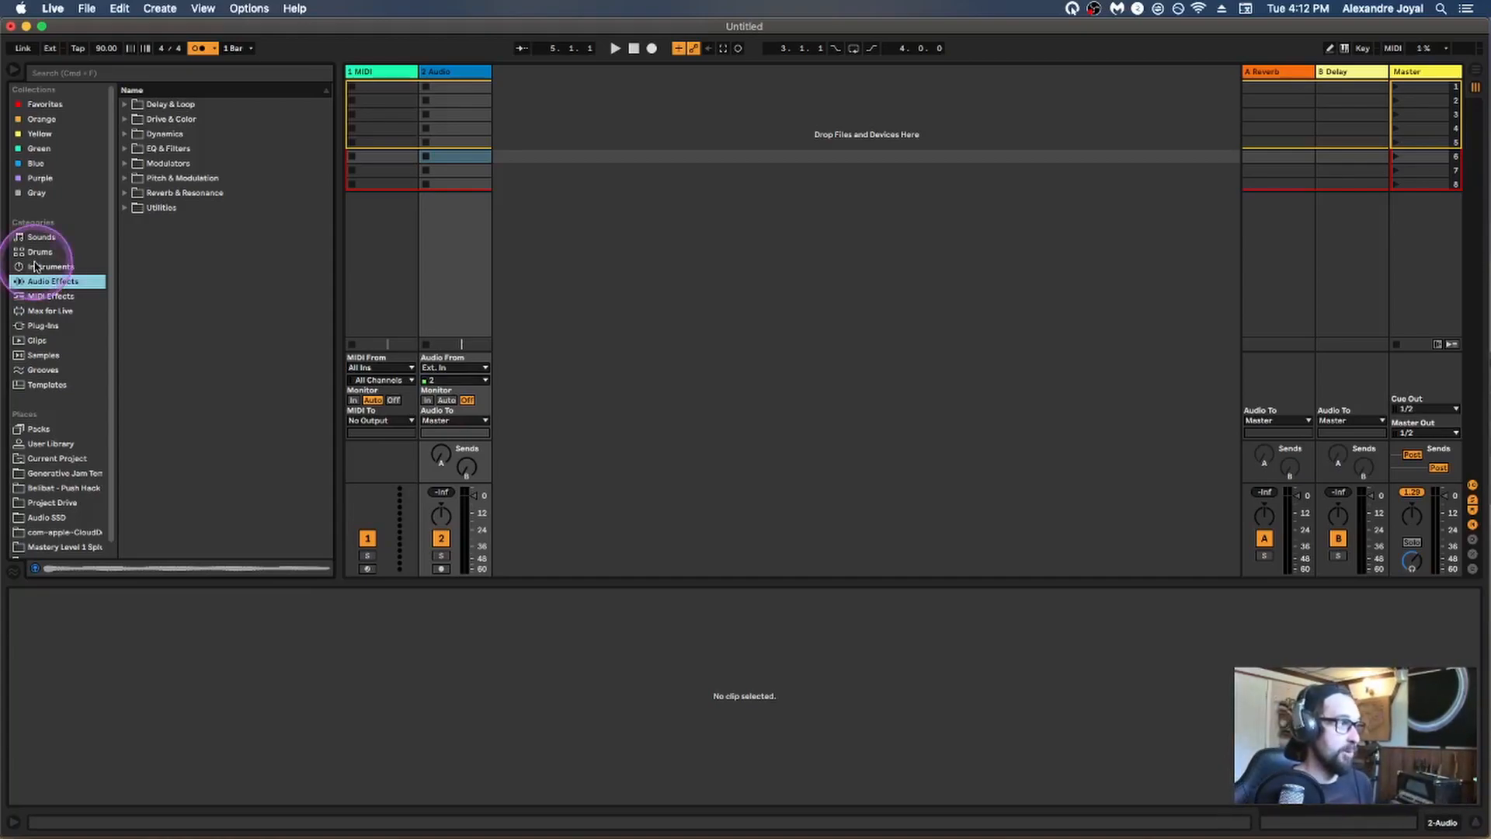
click(36, 250)
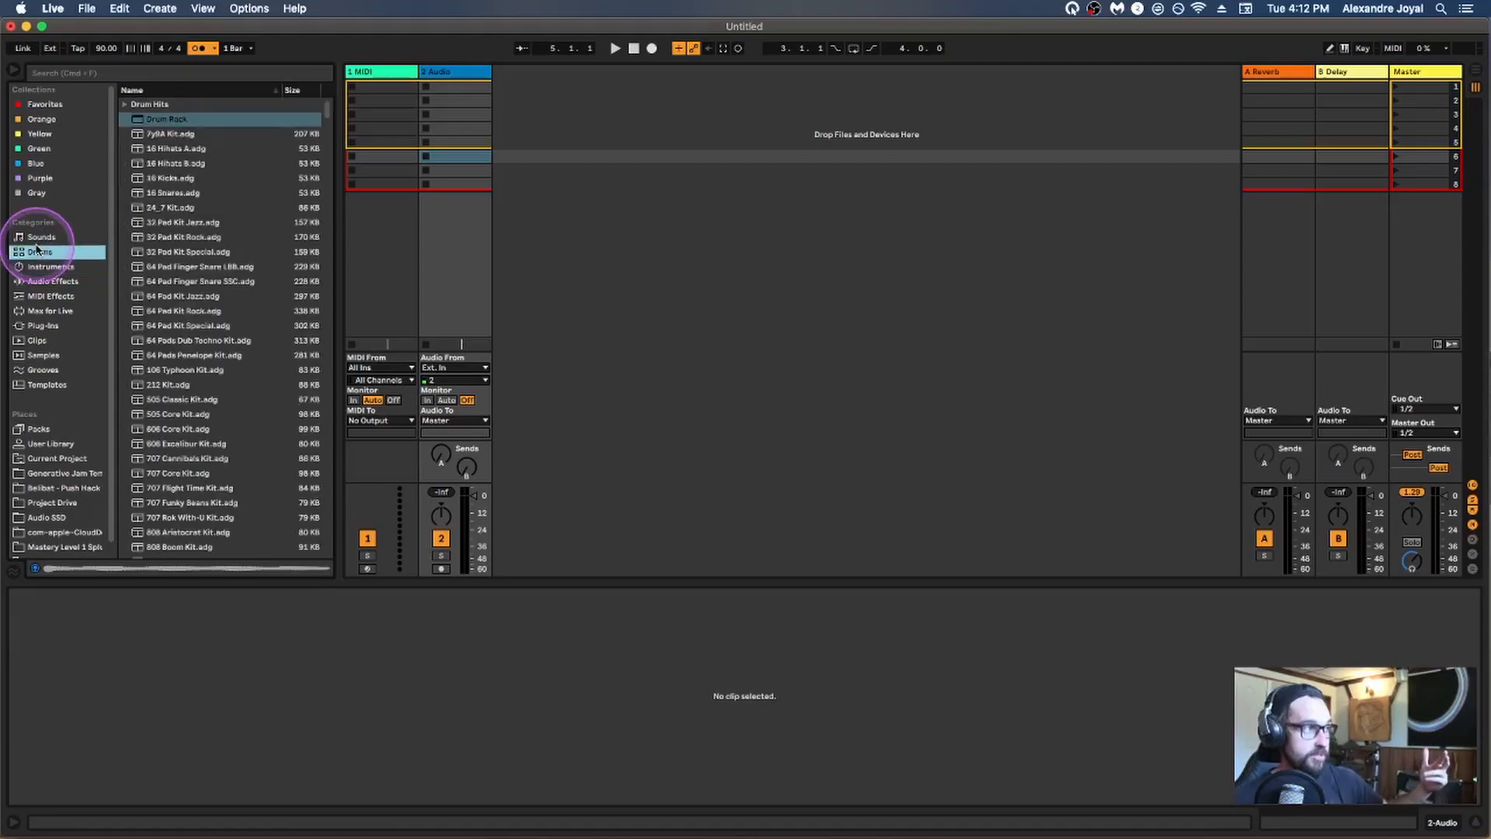
click(37, 238)
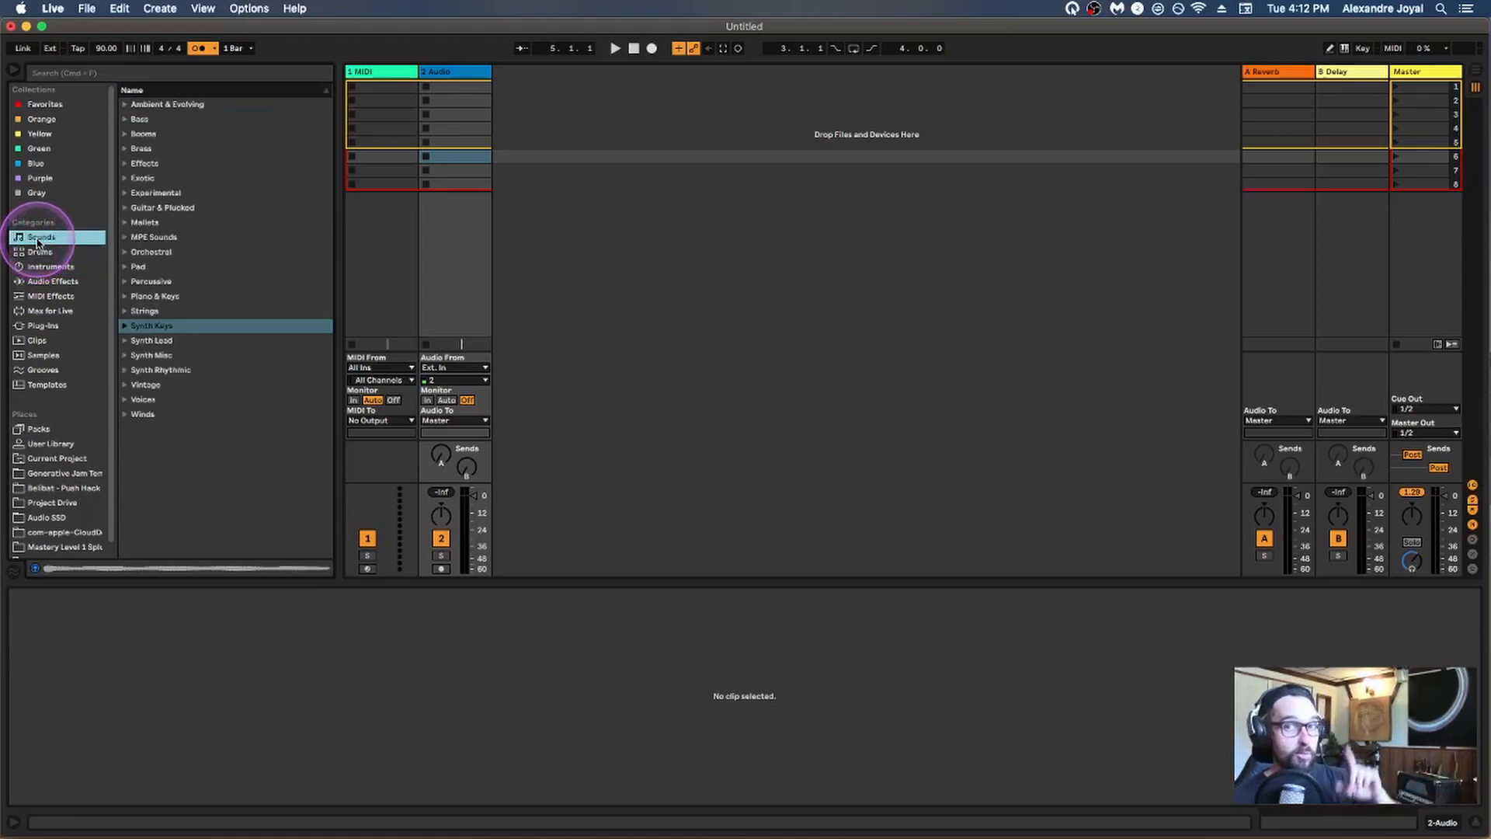
click(50, 298)
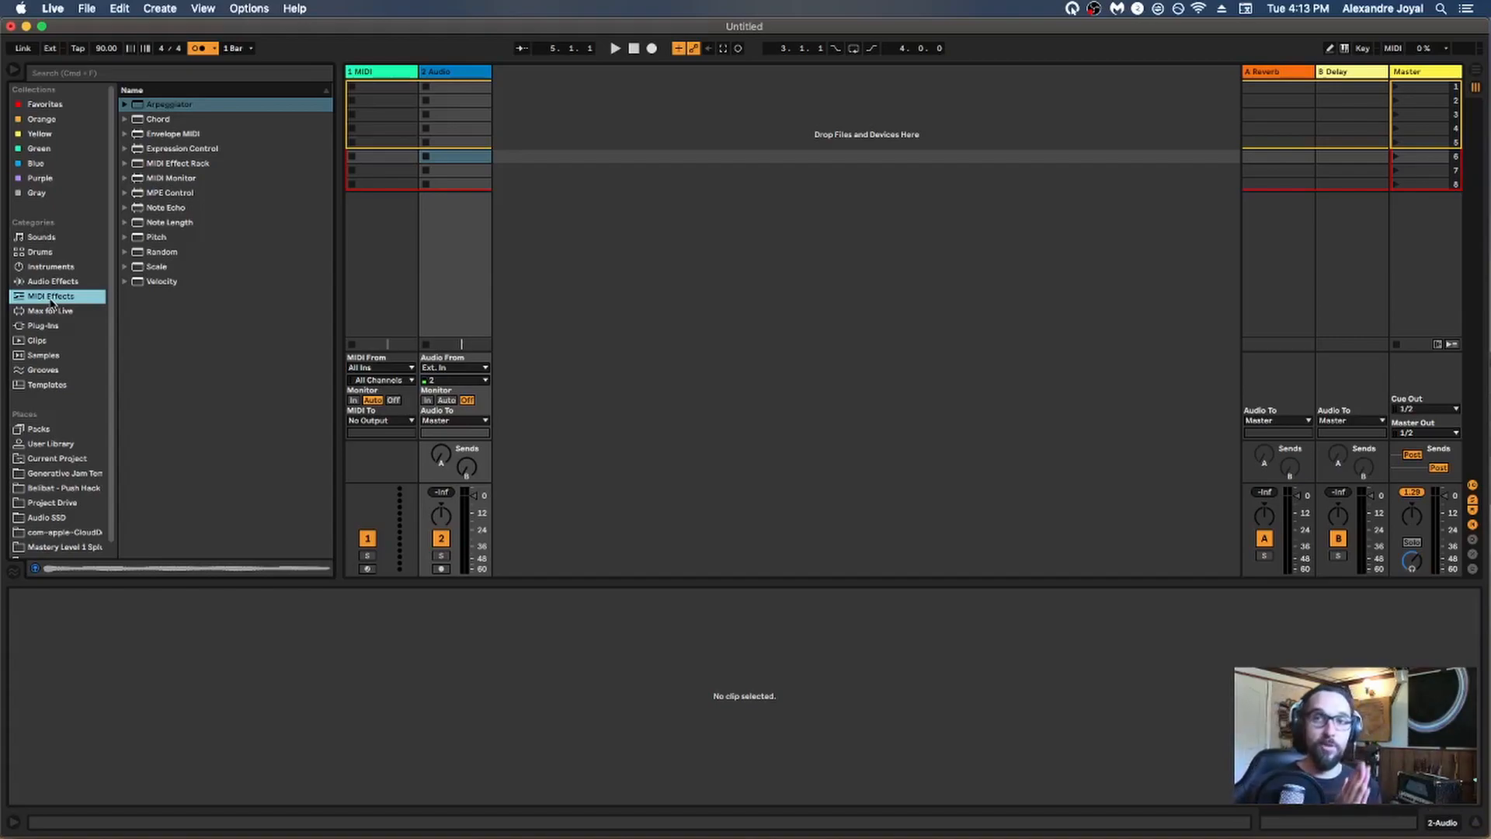
Select the MIDI track and expand the Pad folder in the Sounds category
click(42, 237)
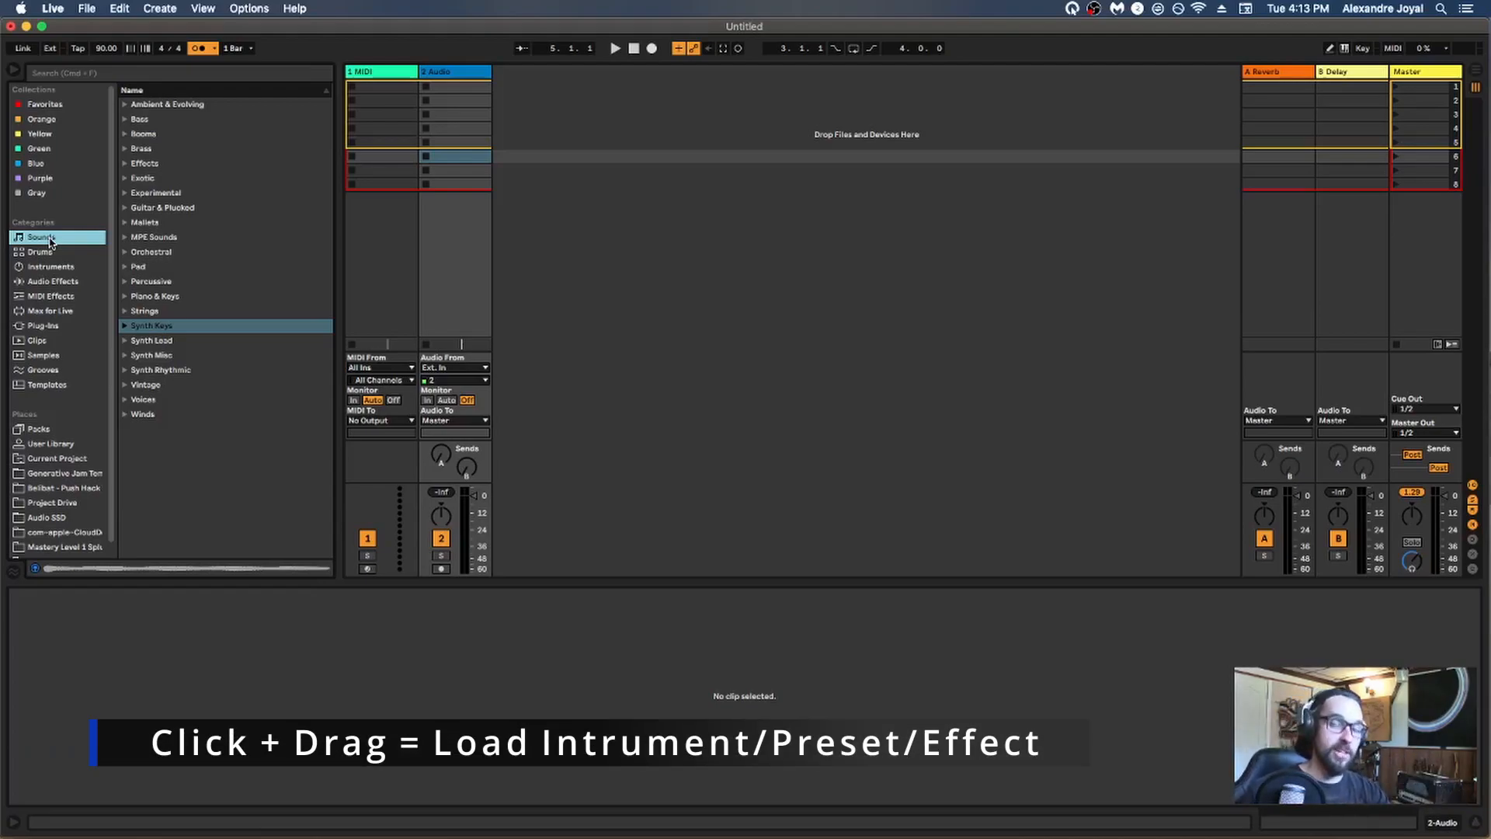
click(380, 74)
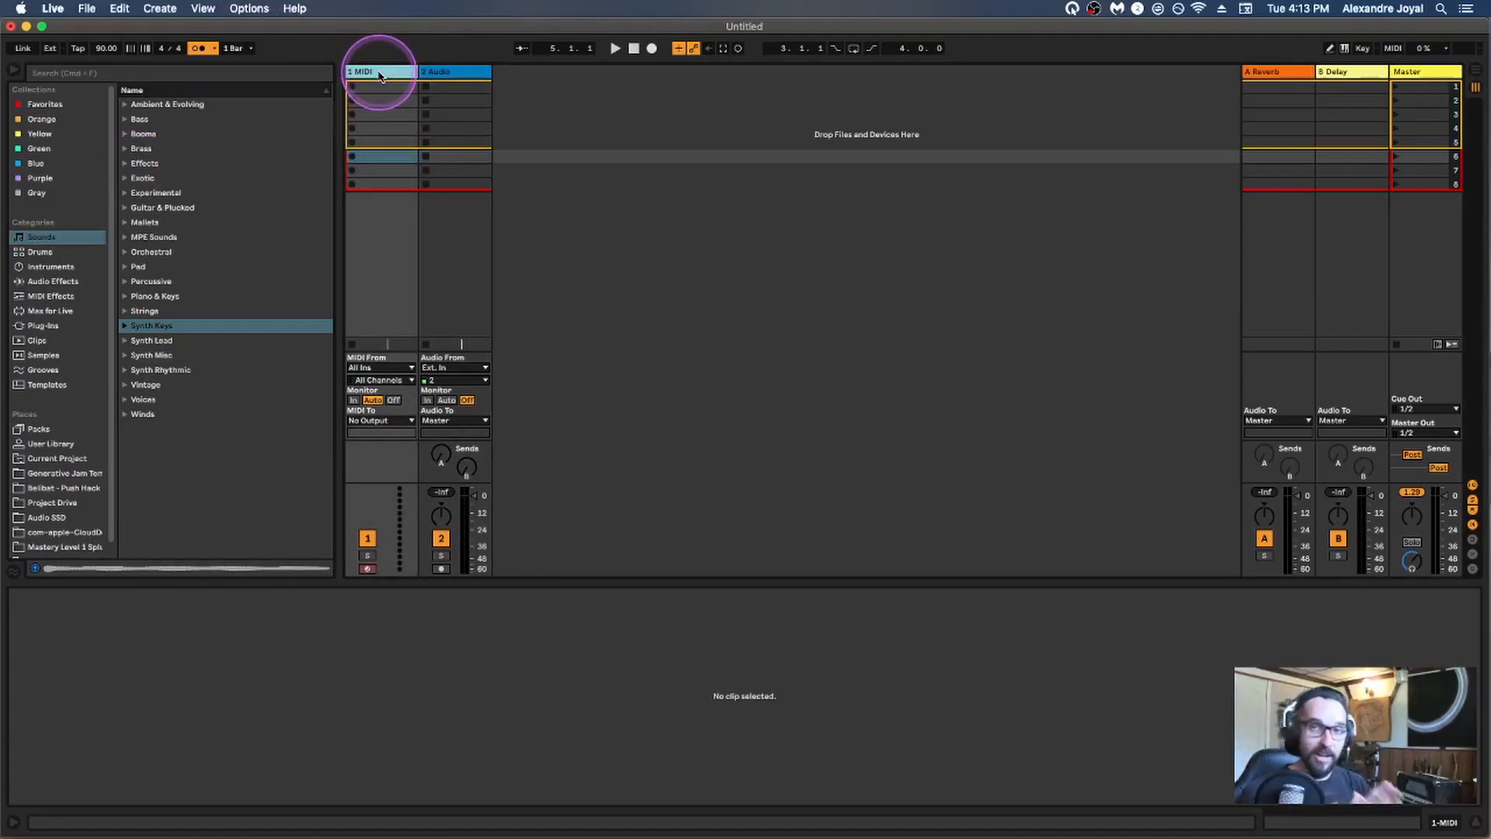
click(384, 75)
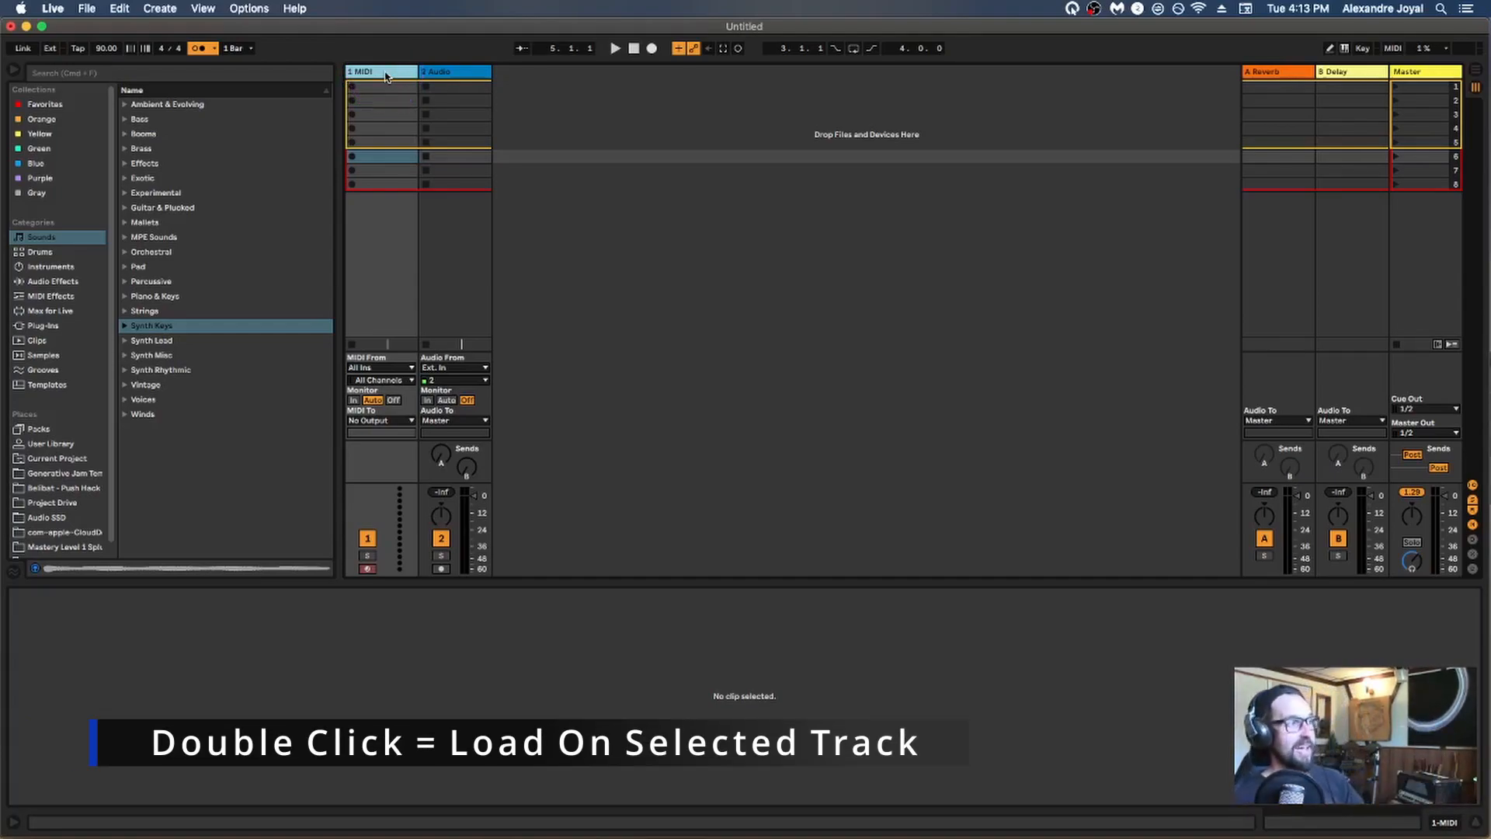
click(125, 268)
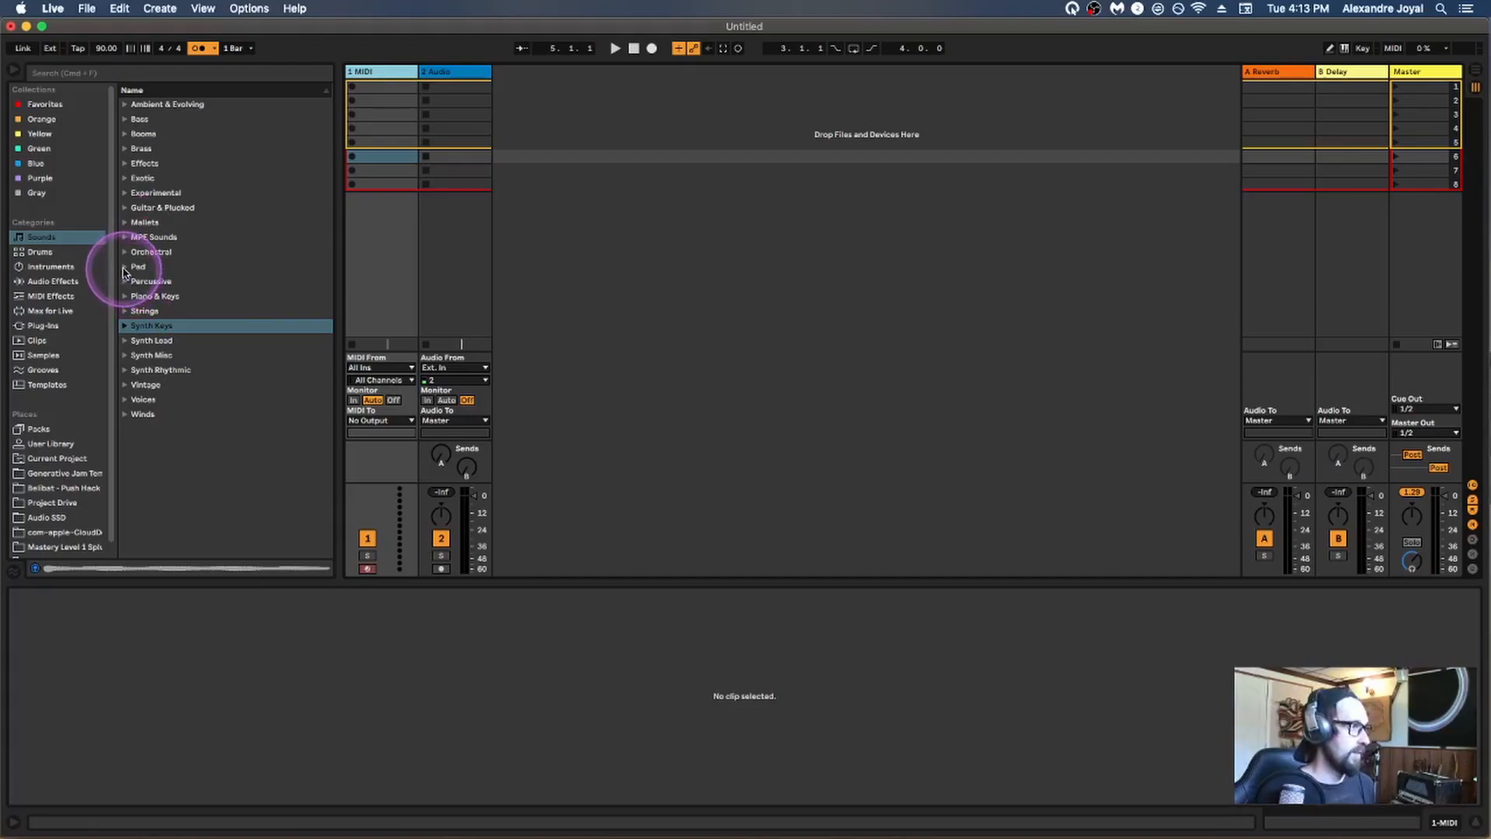
Preview the Pad presets one after another, from 5ths Glass Motion Pad down to Anticipation Overlay
click(207, 312)
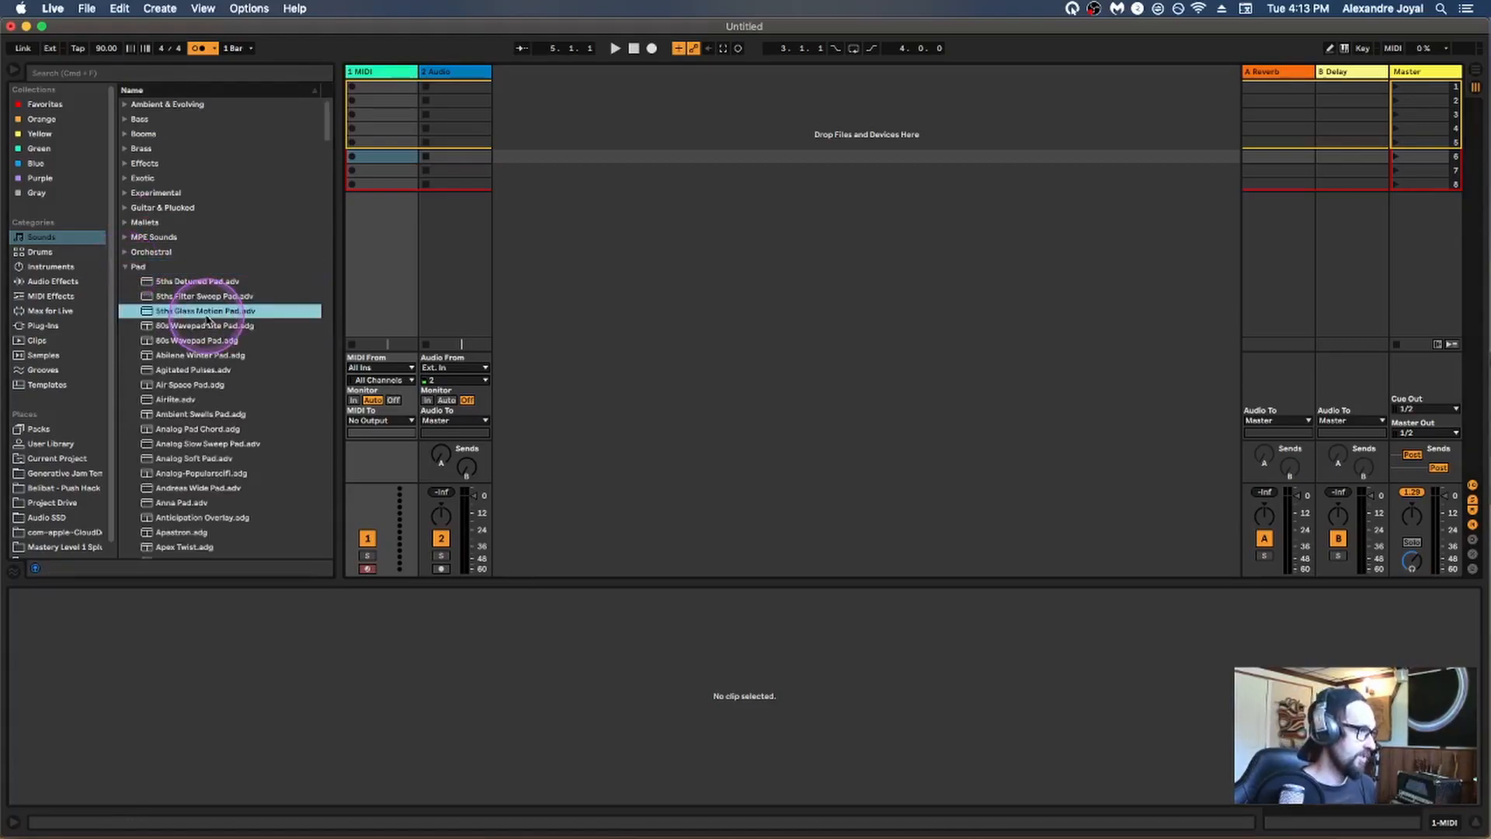
key(Down)
key(Down)
key(Down)
key(Down)
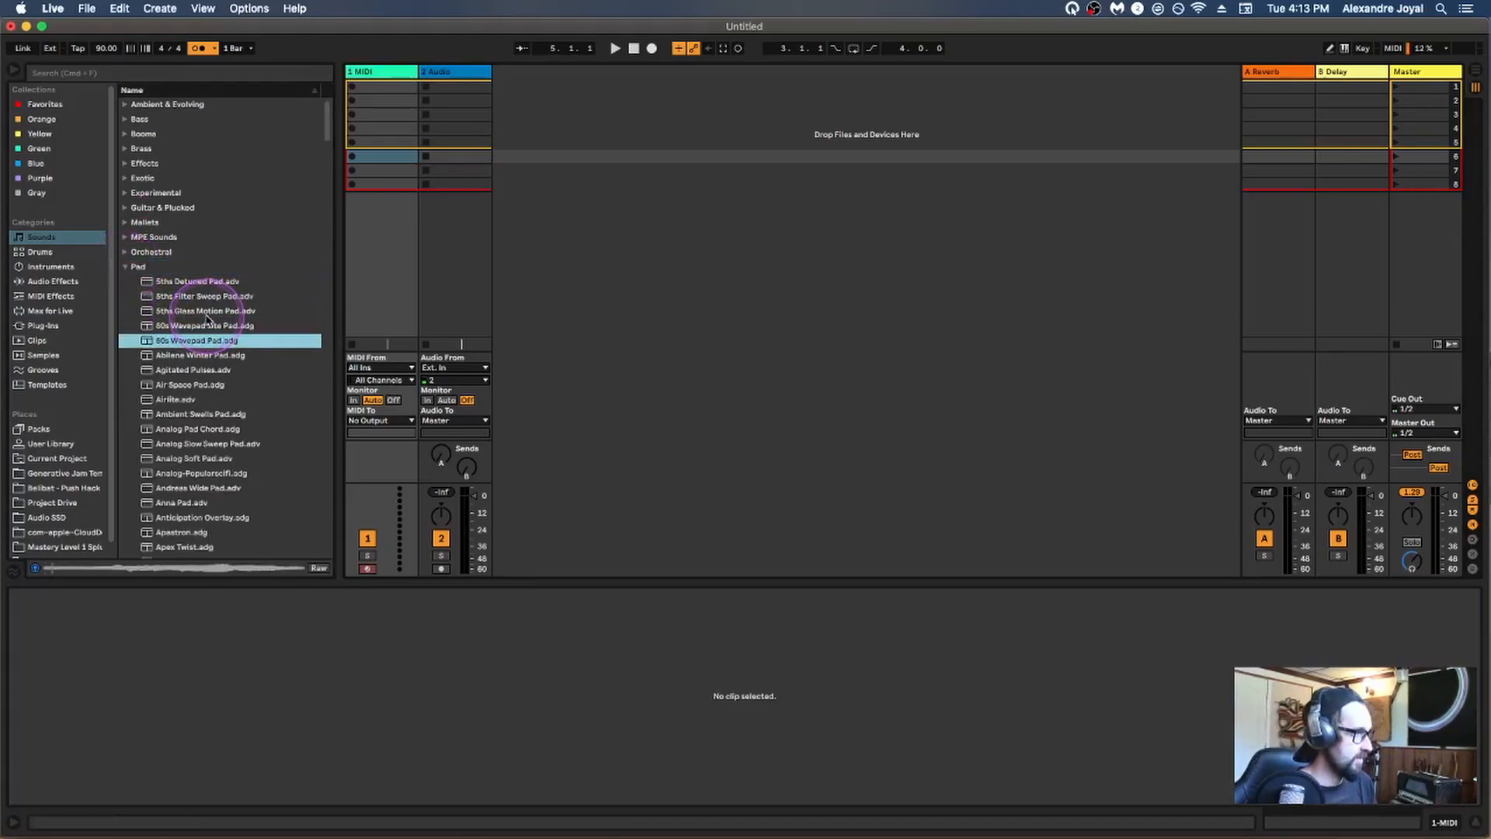
key(Down)
key(Down)
key(Down)
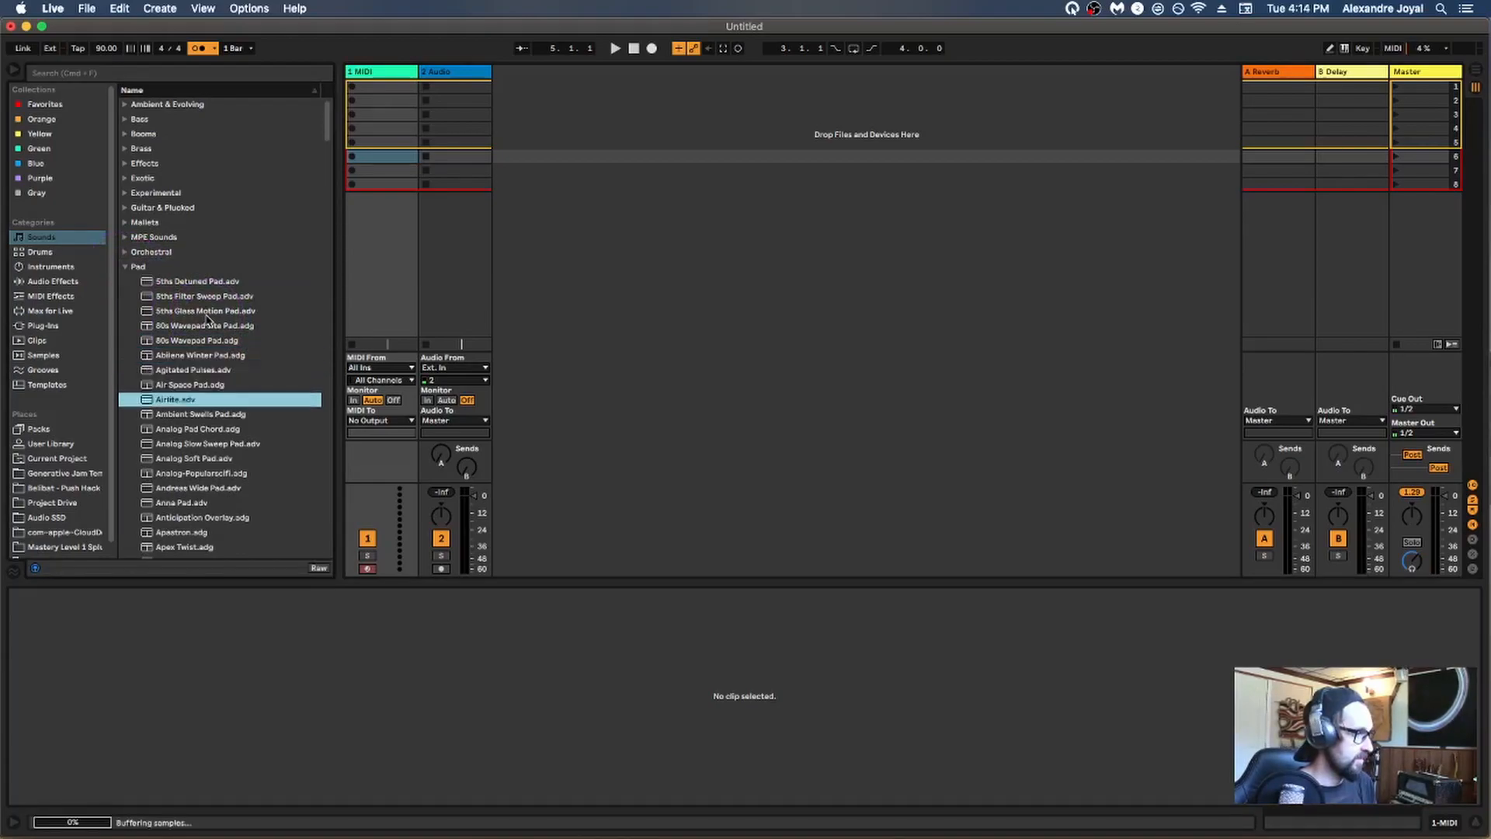
key(Down)
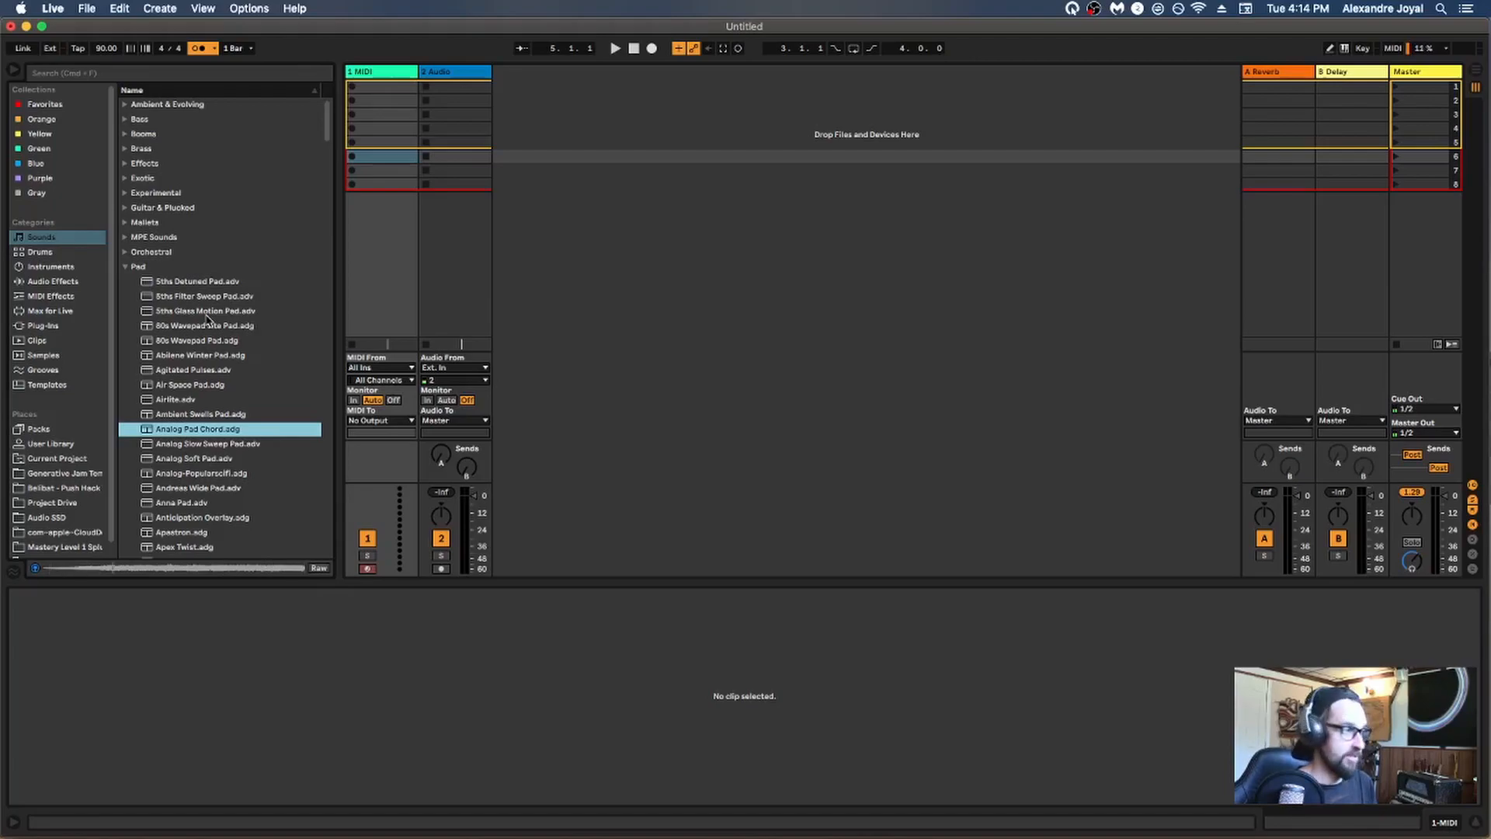
key(Down)
key(Down)
key(Down)
key(Down)
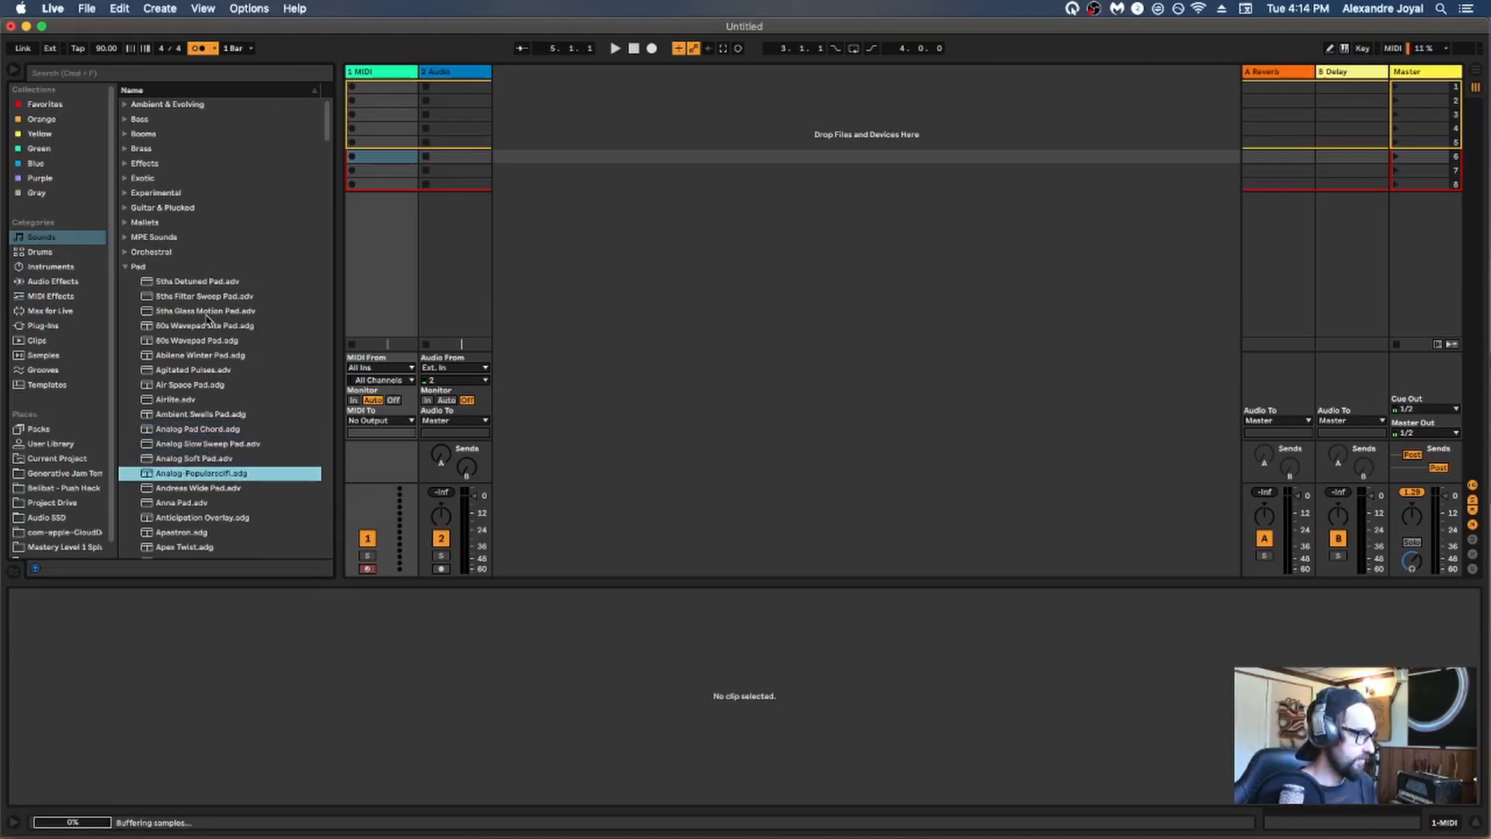
key(Down)
key(Down)
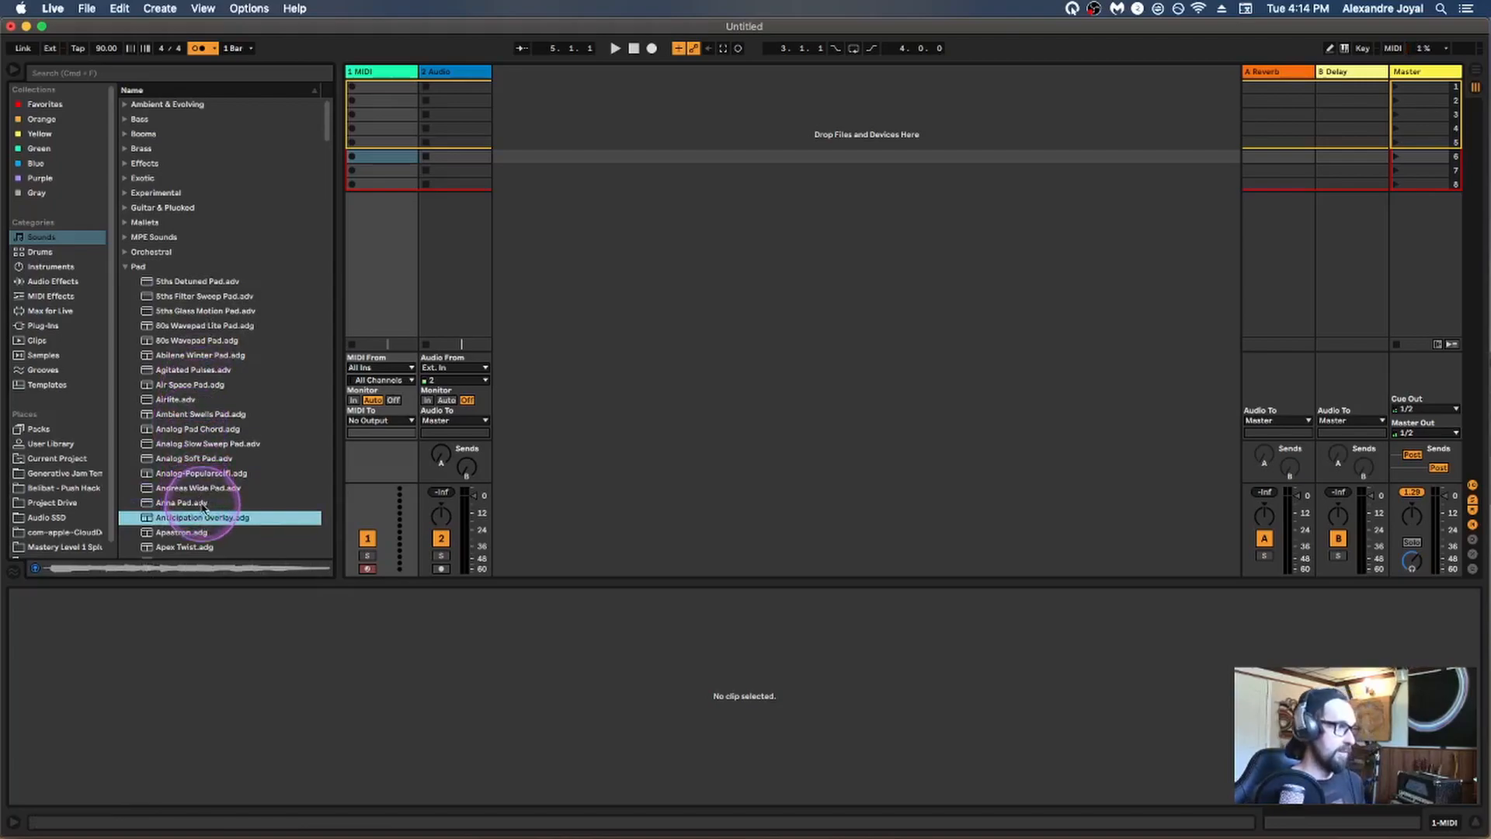
Load the Anticipation Overlay pad preset onto the MIDI track
click(376, 69)
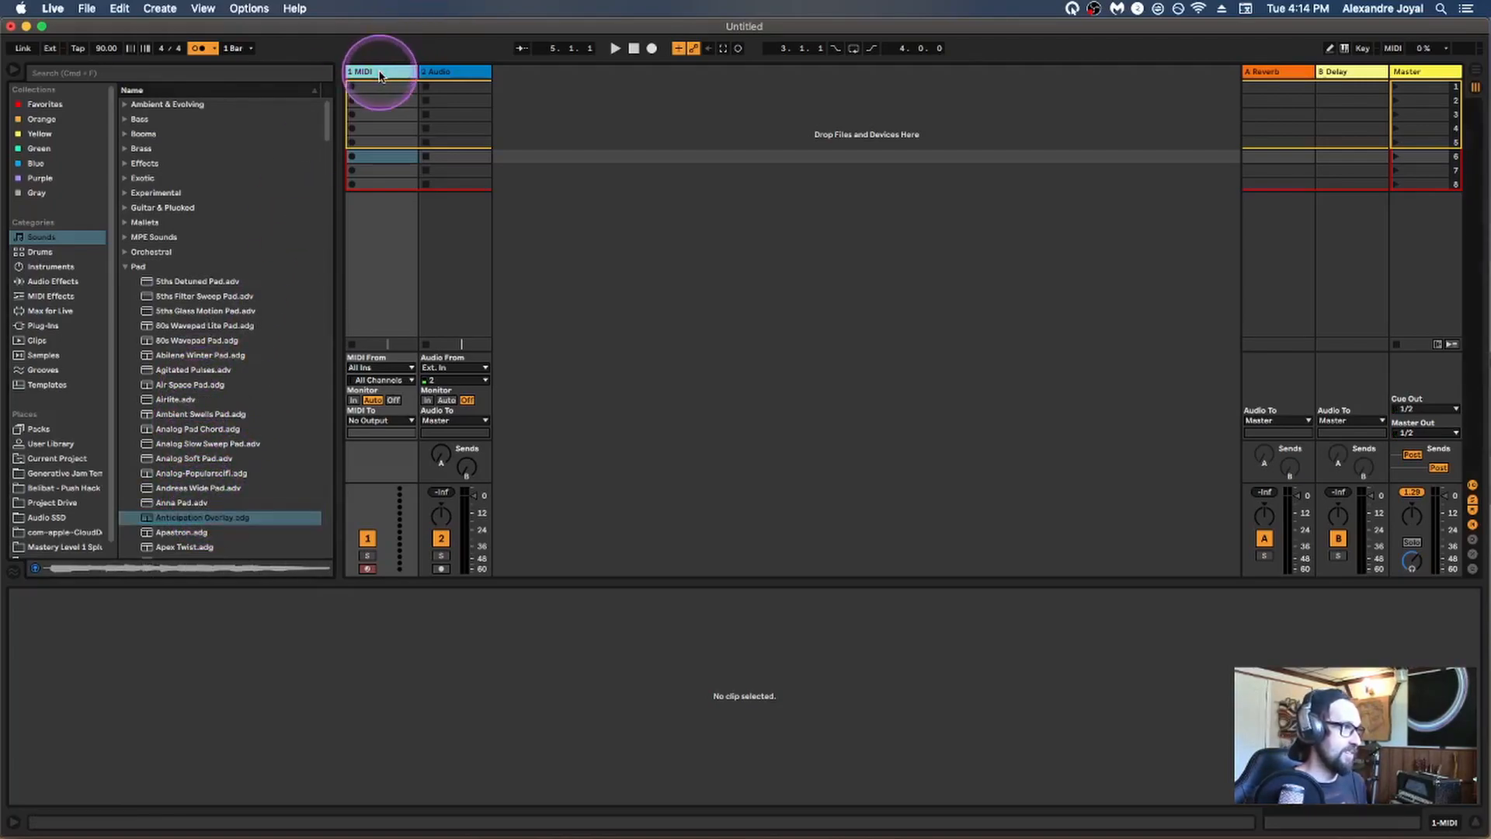
click(220, 516)
double_click(221, 516)
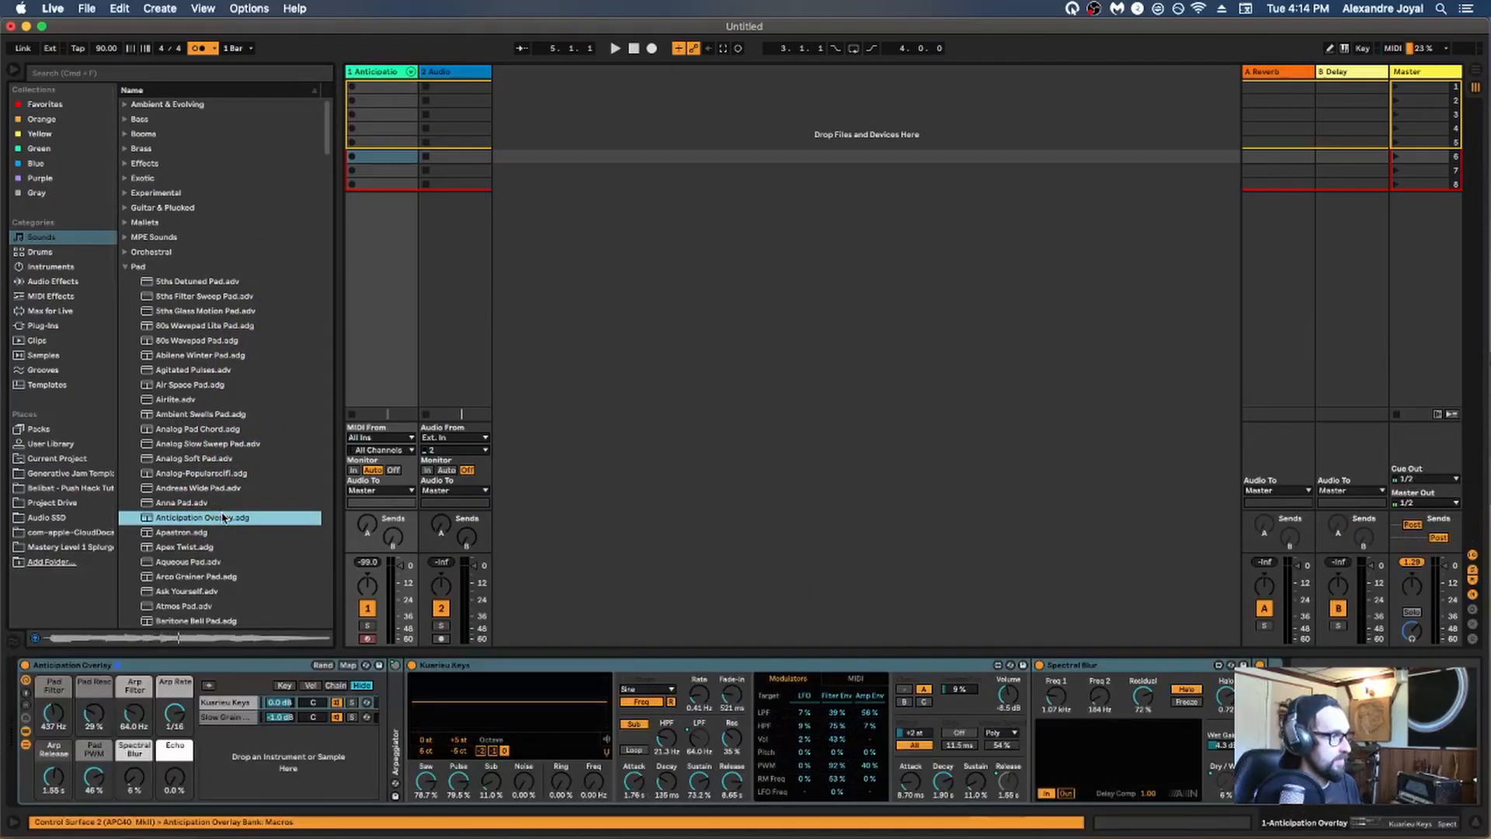
Toggle the Device View of the selected track away and back
click(537, 689)
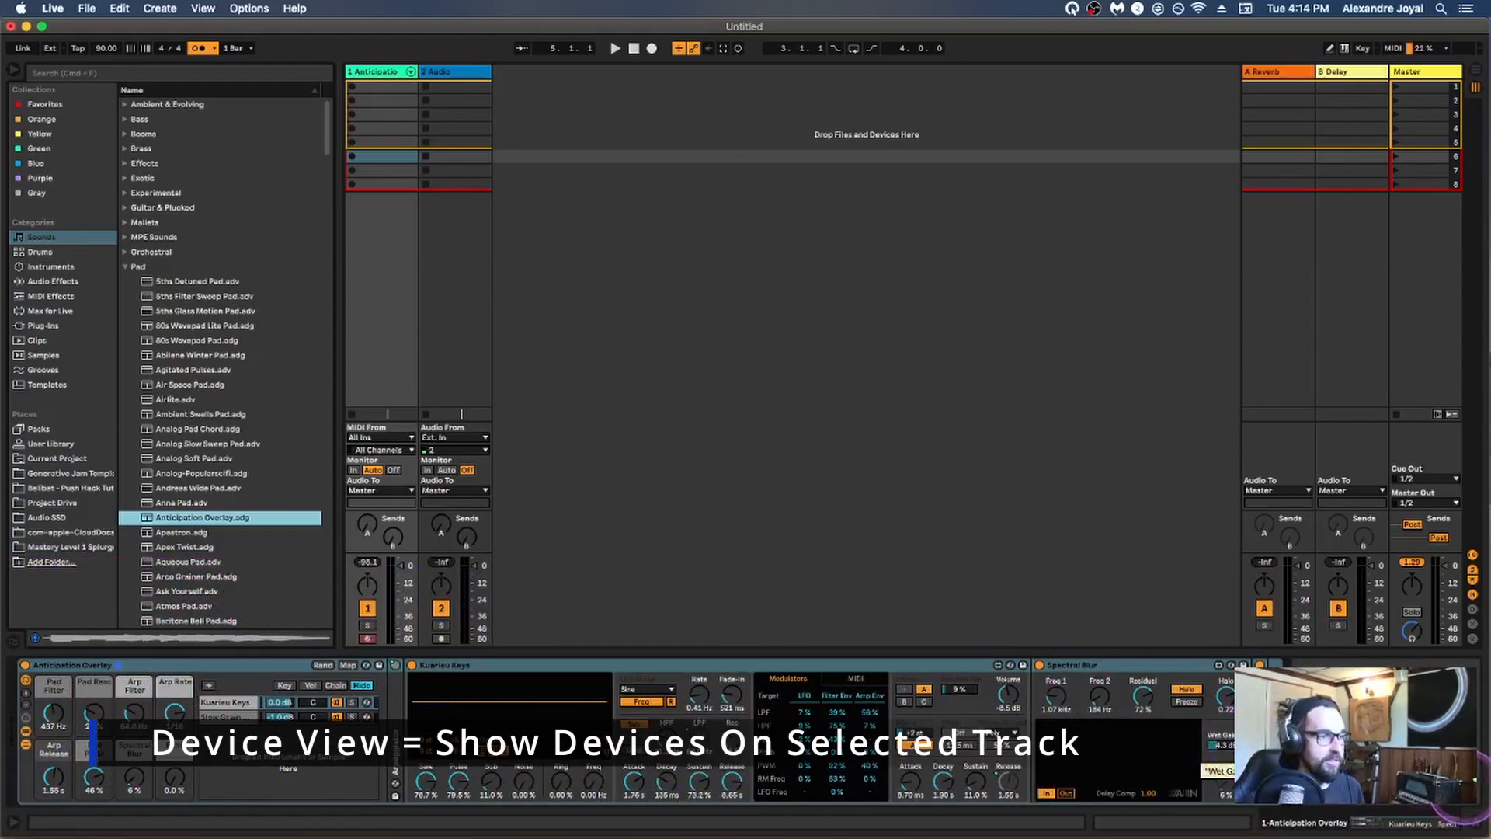
click(1478, 823)
click(1478, 824)
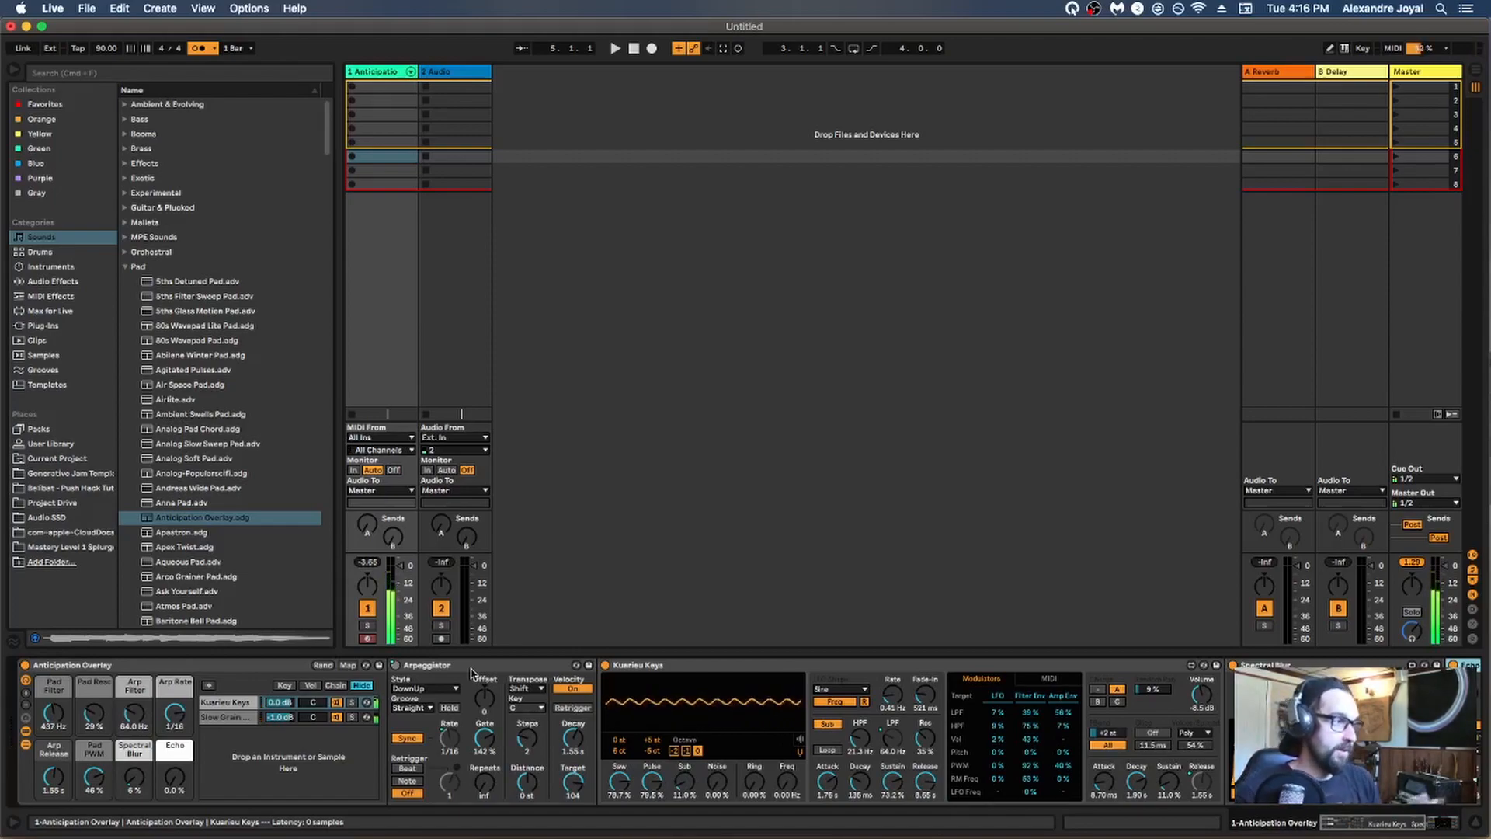
Examine the signal flow of the Anticipation Overlay device chain, from the Arpeggiator through Kuarieu Keys and Spectral Blur to Echo
click(615, 684)
scroll(613, 693, right, 10)
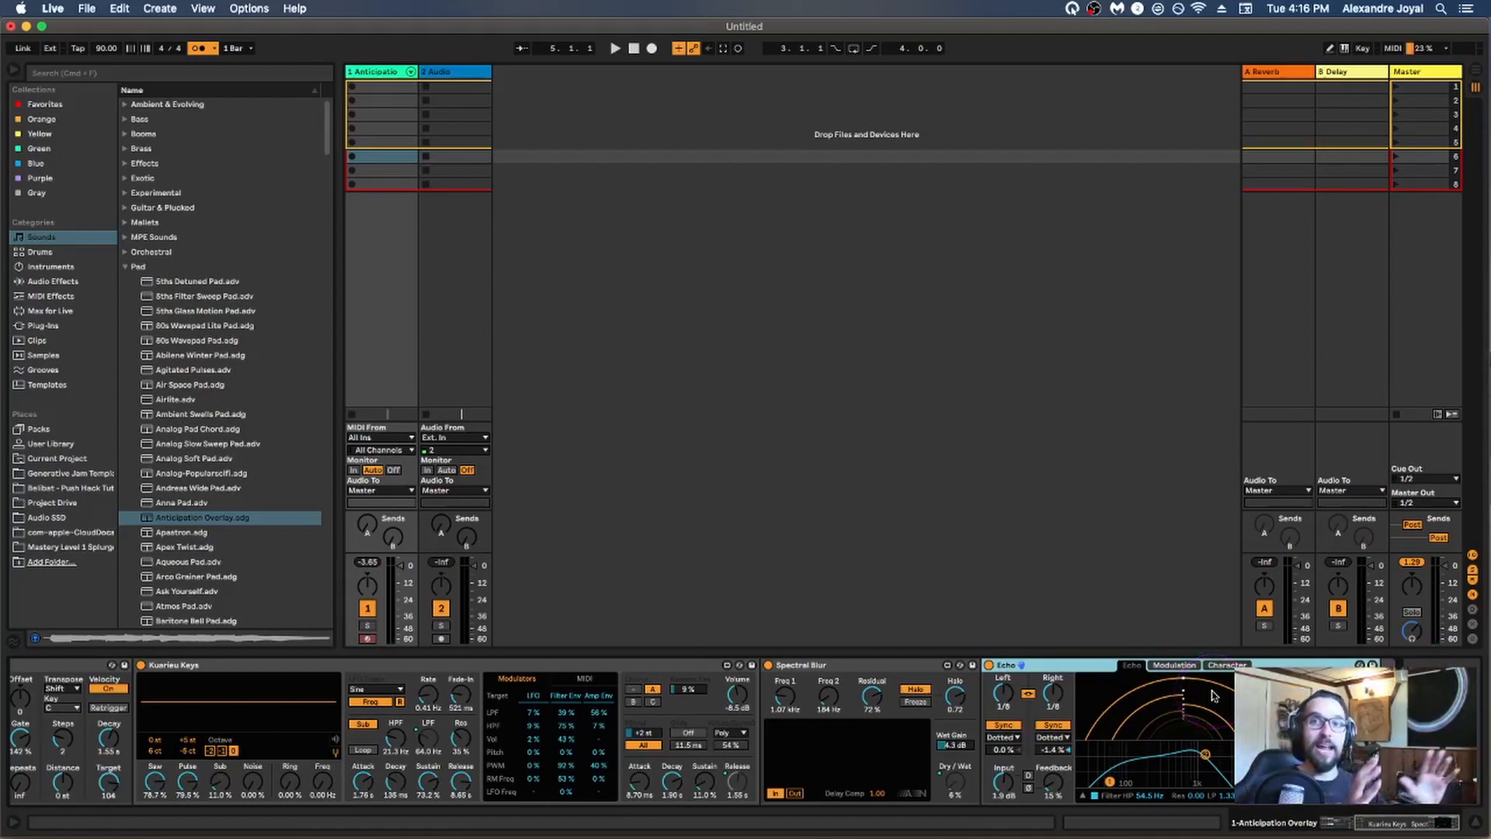
scroll(1214, 696, left, 10)
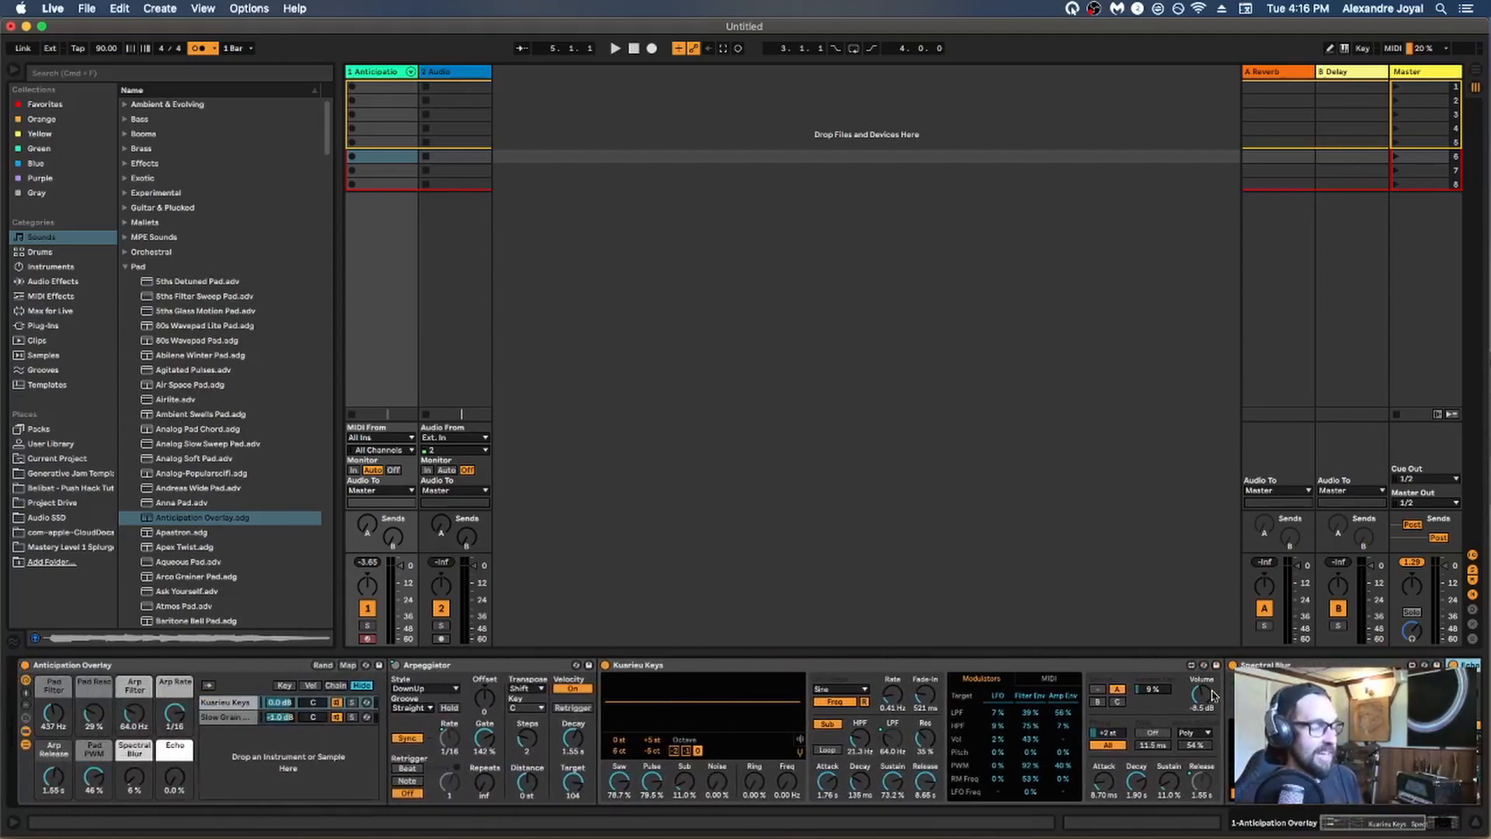
click(1063, 716)
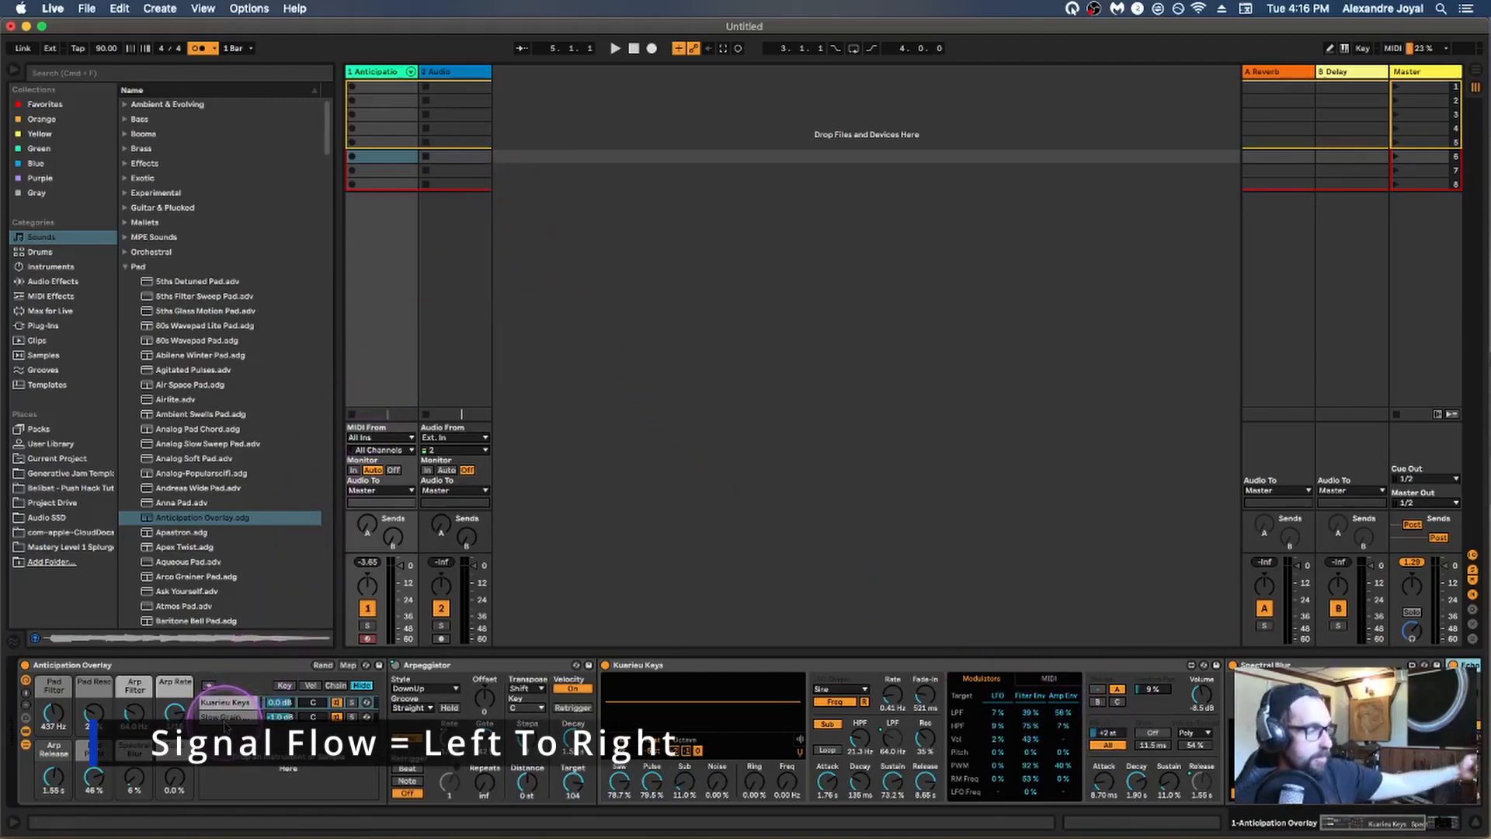
scroll(226, 728, right, 2)
scroll(225, 726, right, 5)
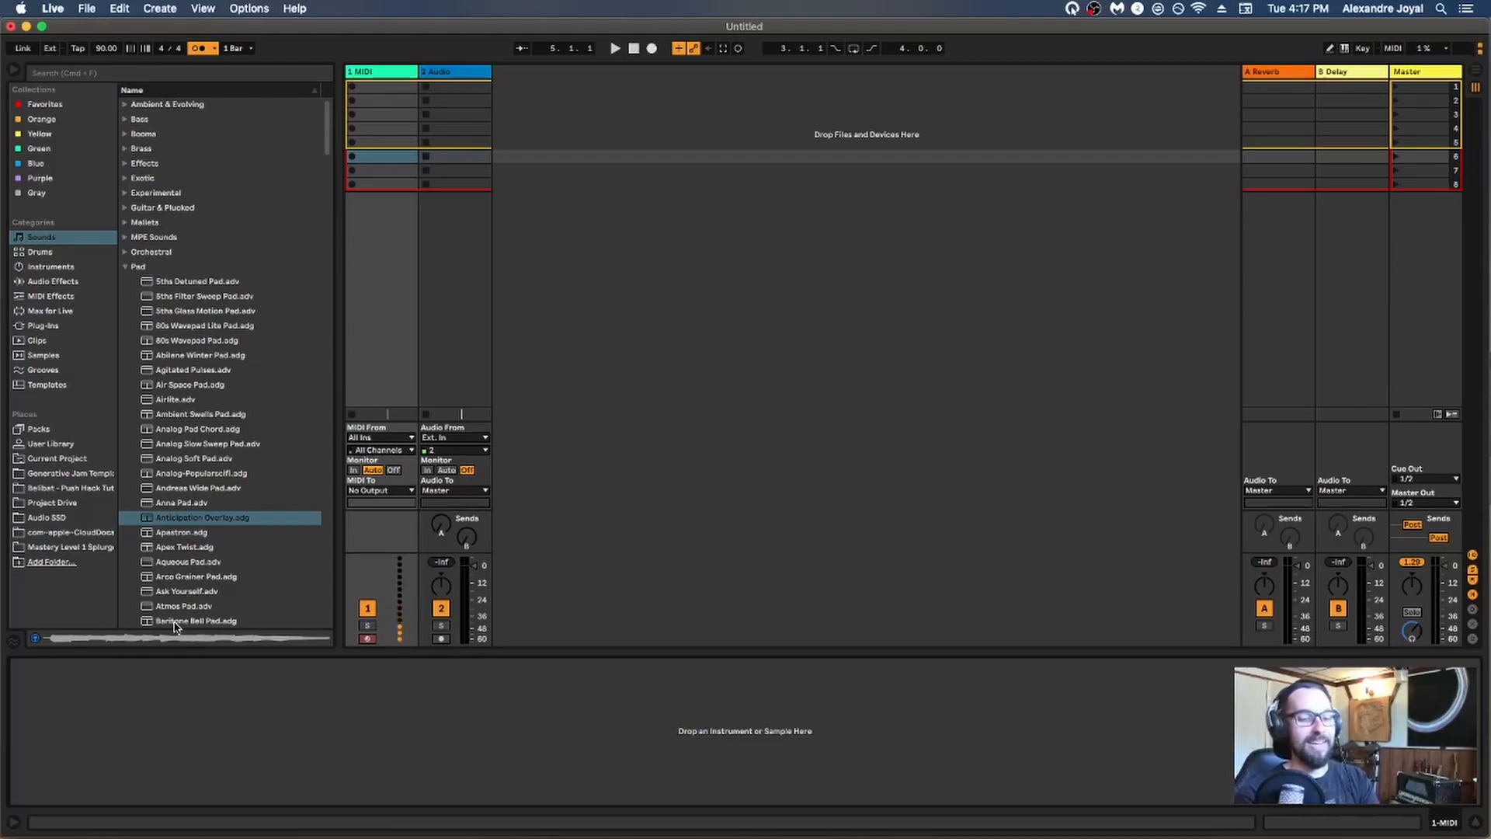
Browse the Live instruments and reveal the preset categories inside Wavetable, including Strings
click(51, 267)
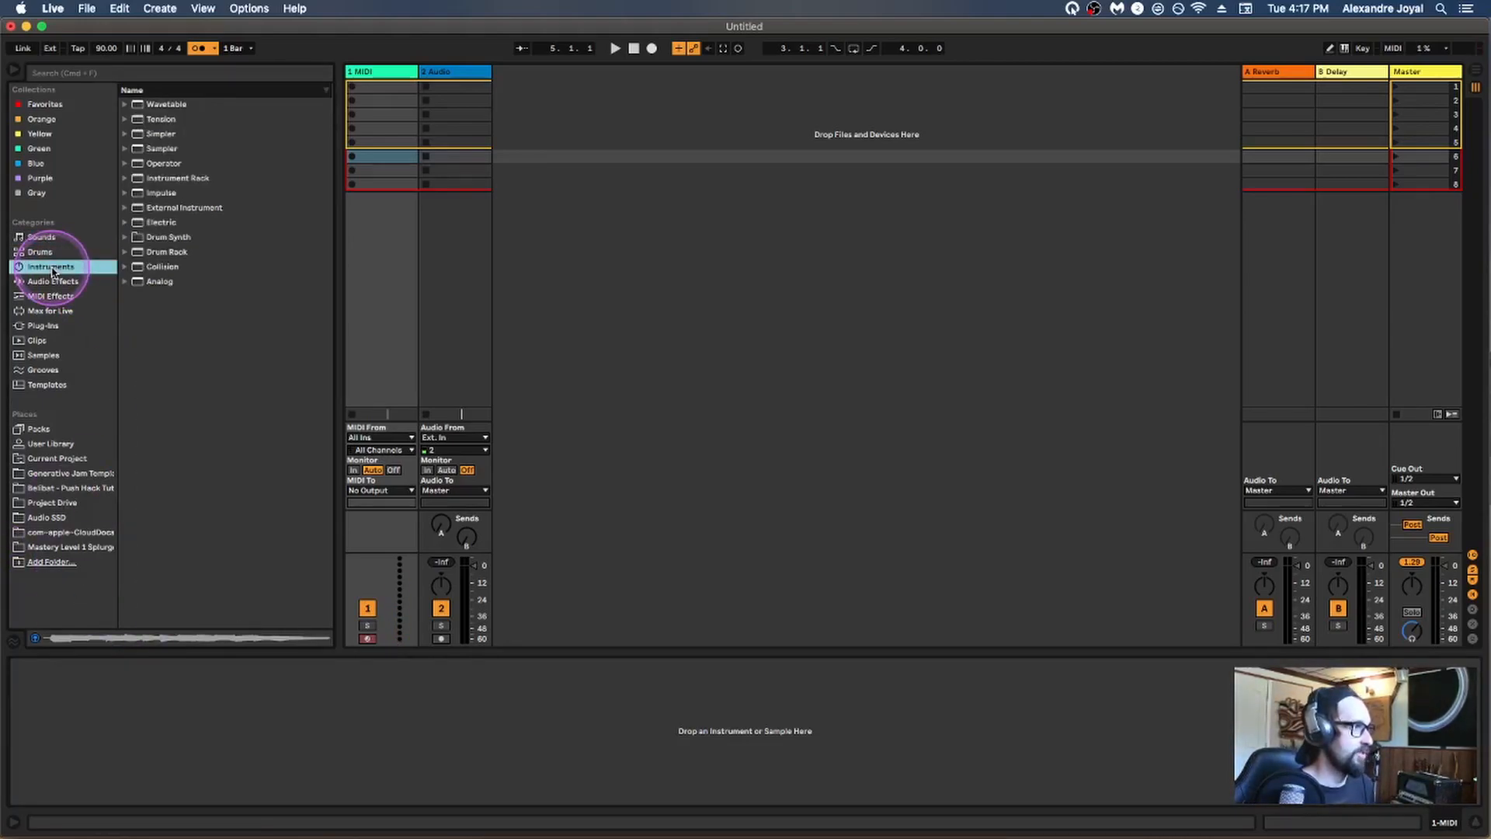
click(123, 106)
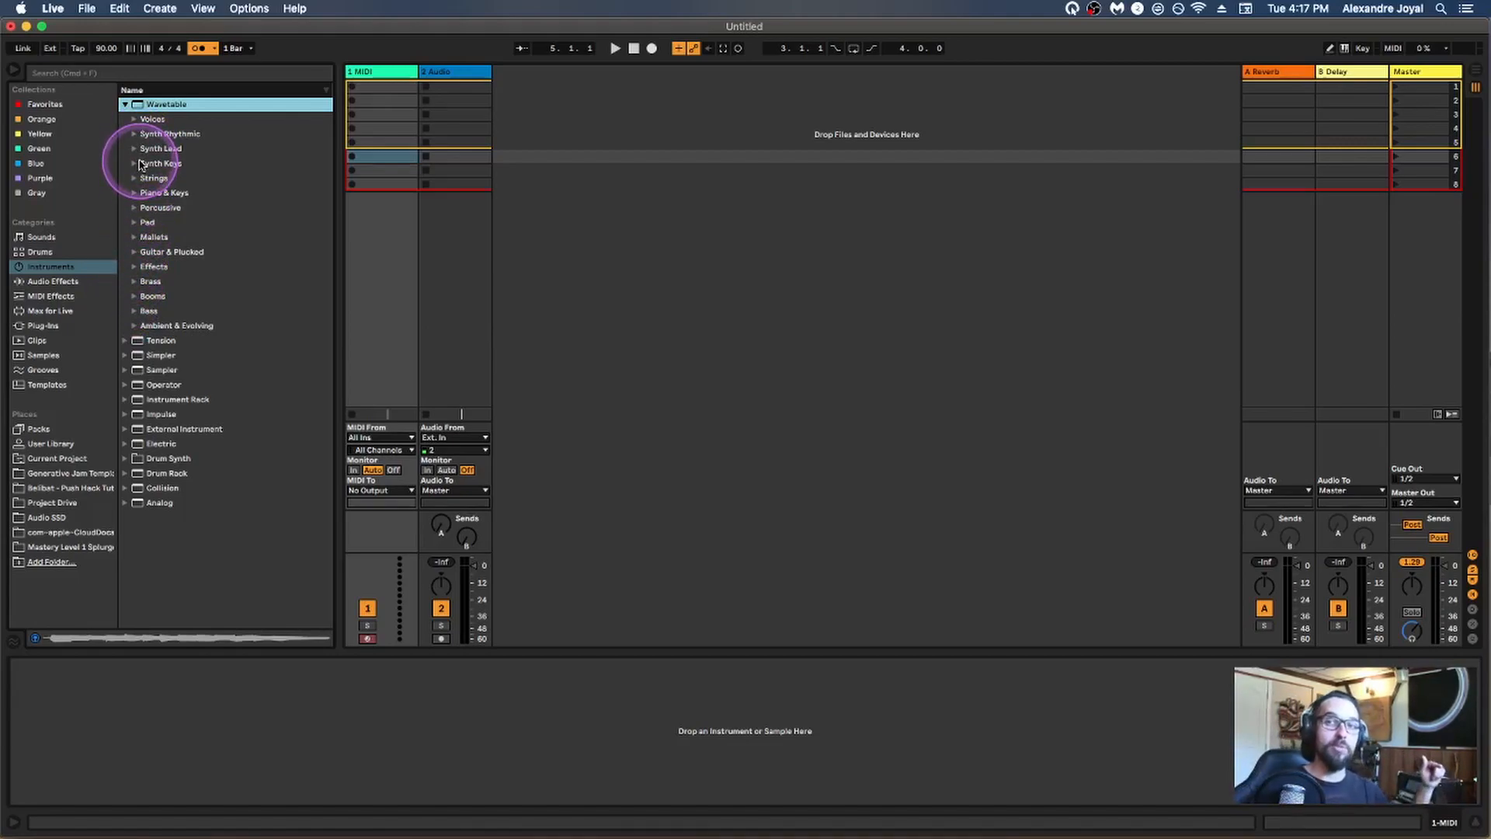
key(Left)
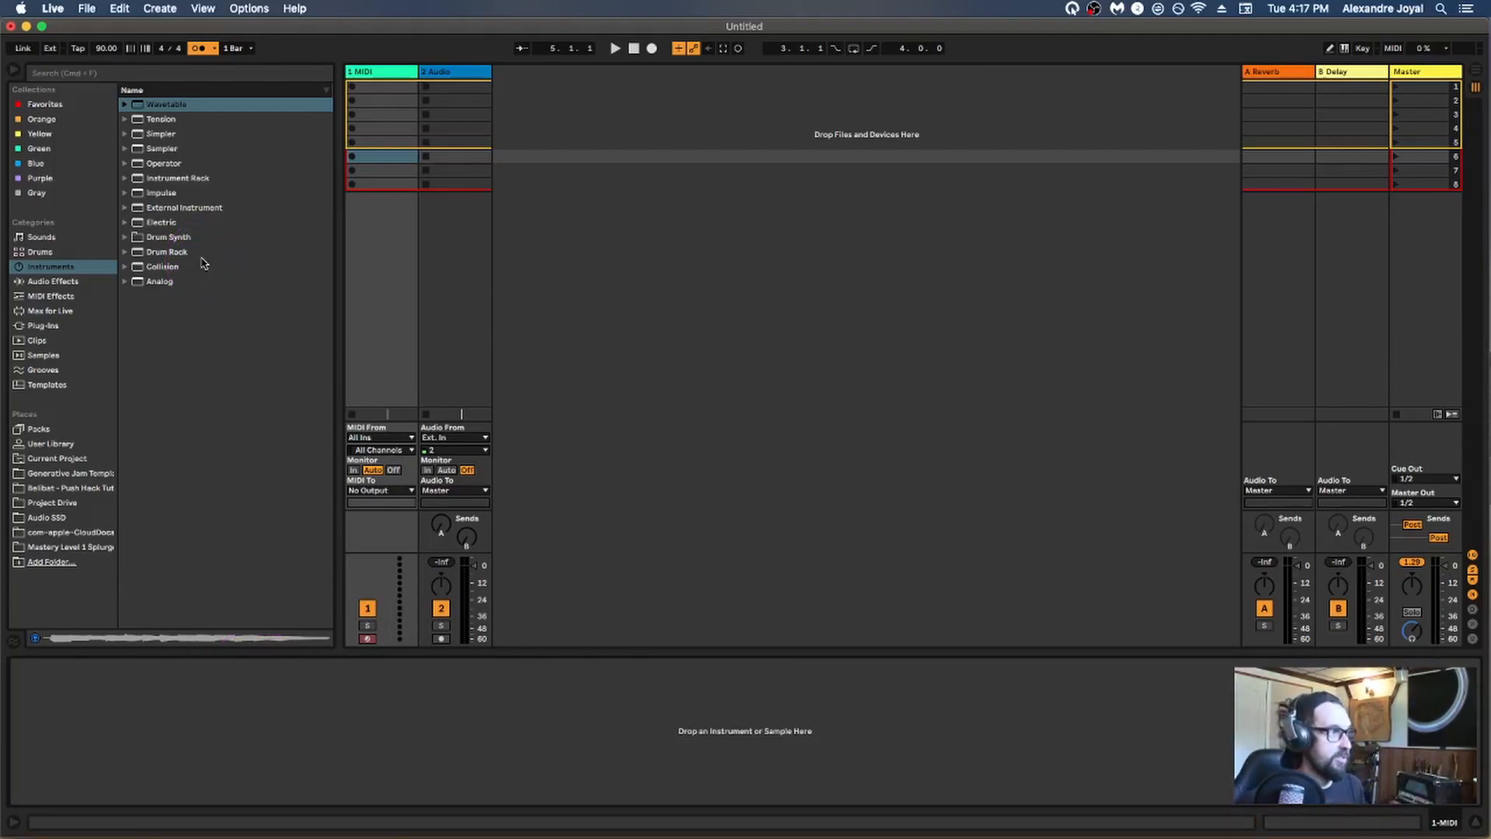
click(129, 107)
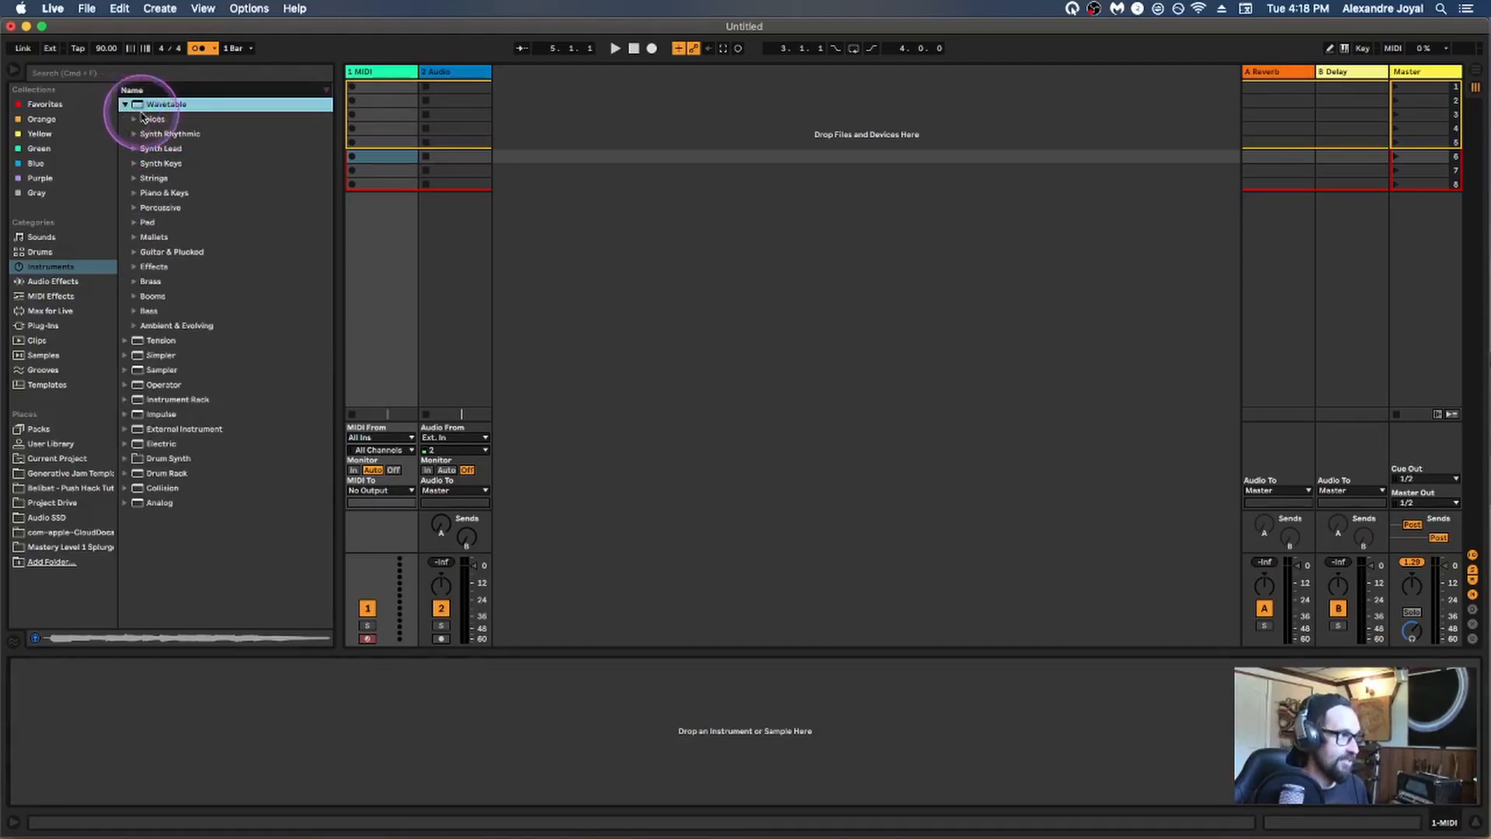
click(135, 178)
click(135, 178)
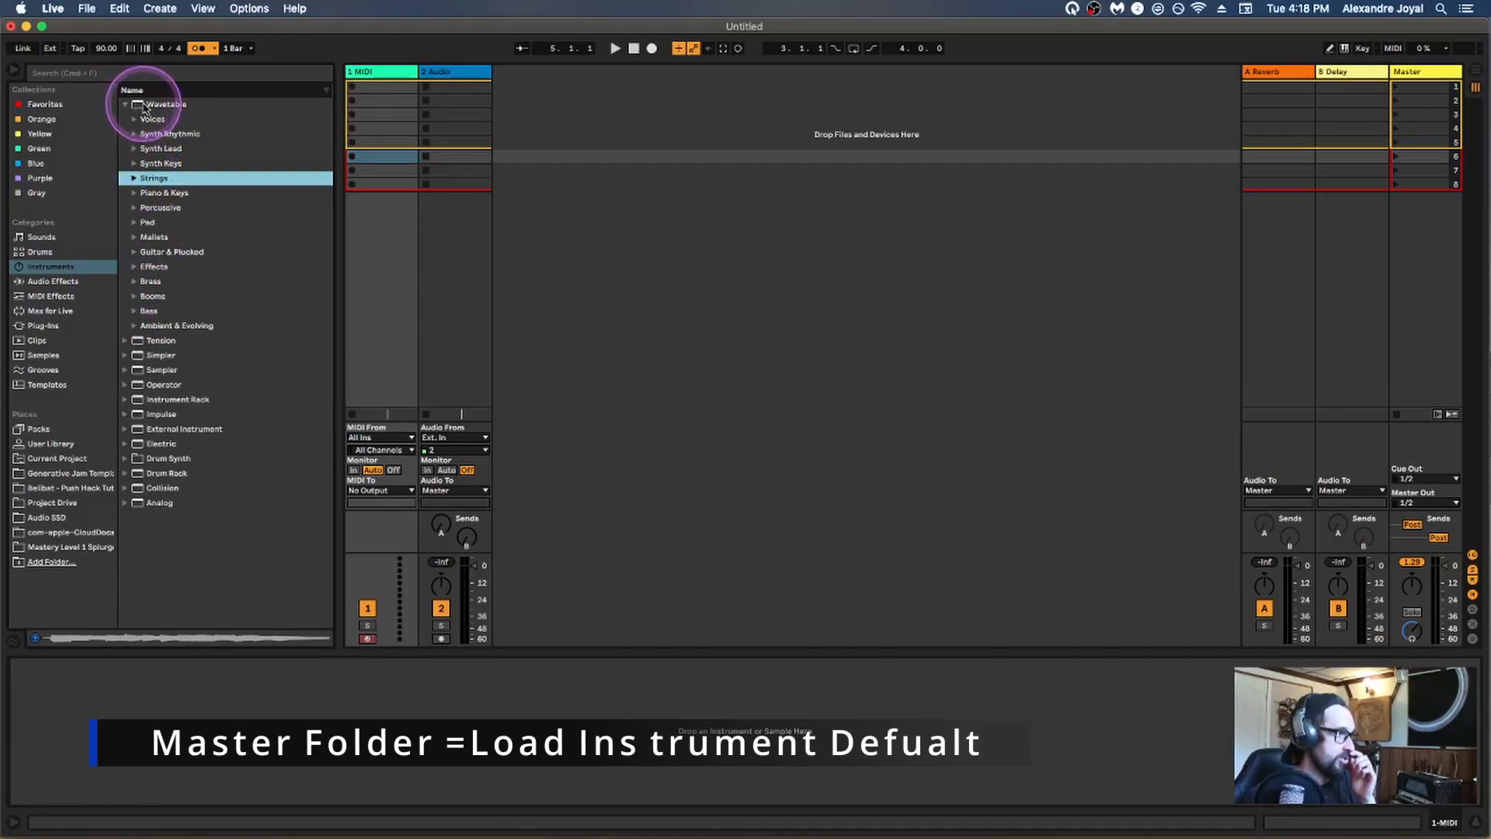
Load the default Wavetable instrument onto the MIDI track
click(145, 107)
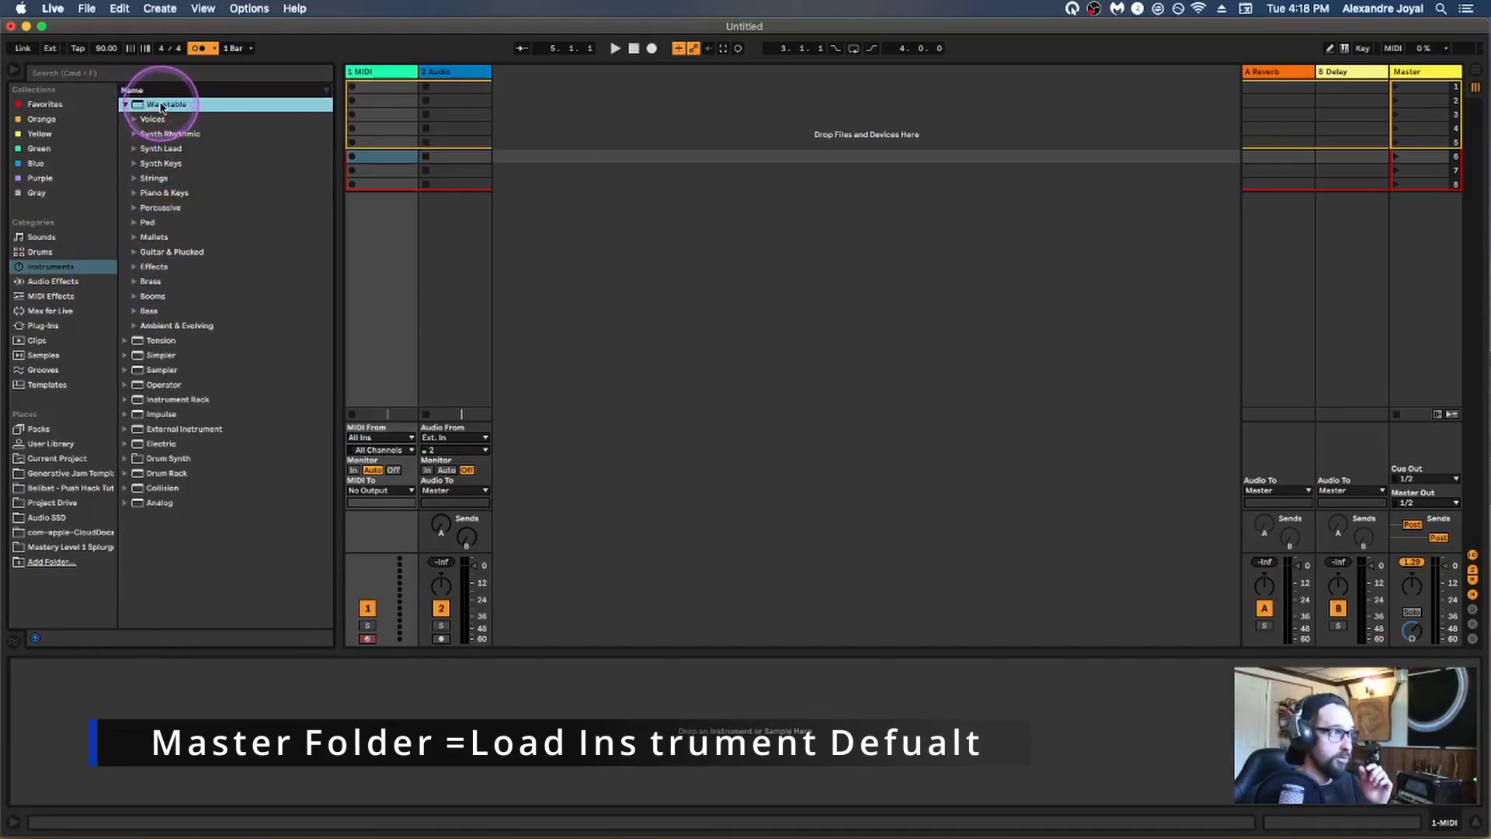
drag(161, 106, 381, 74)
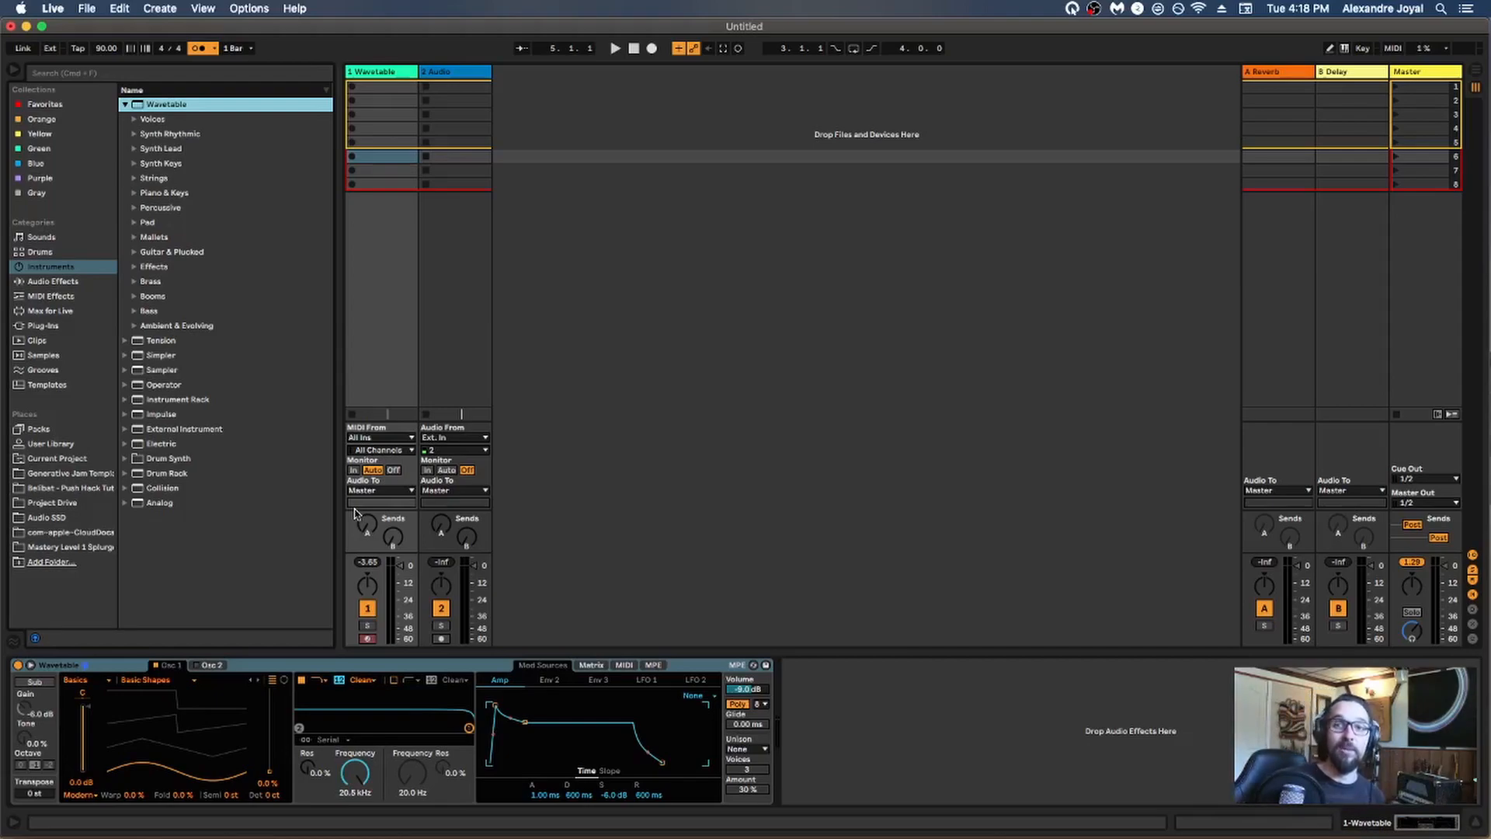
click(75, 626)
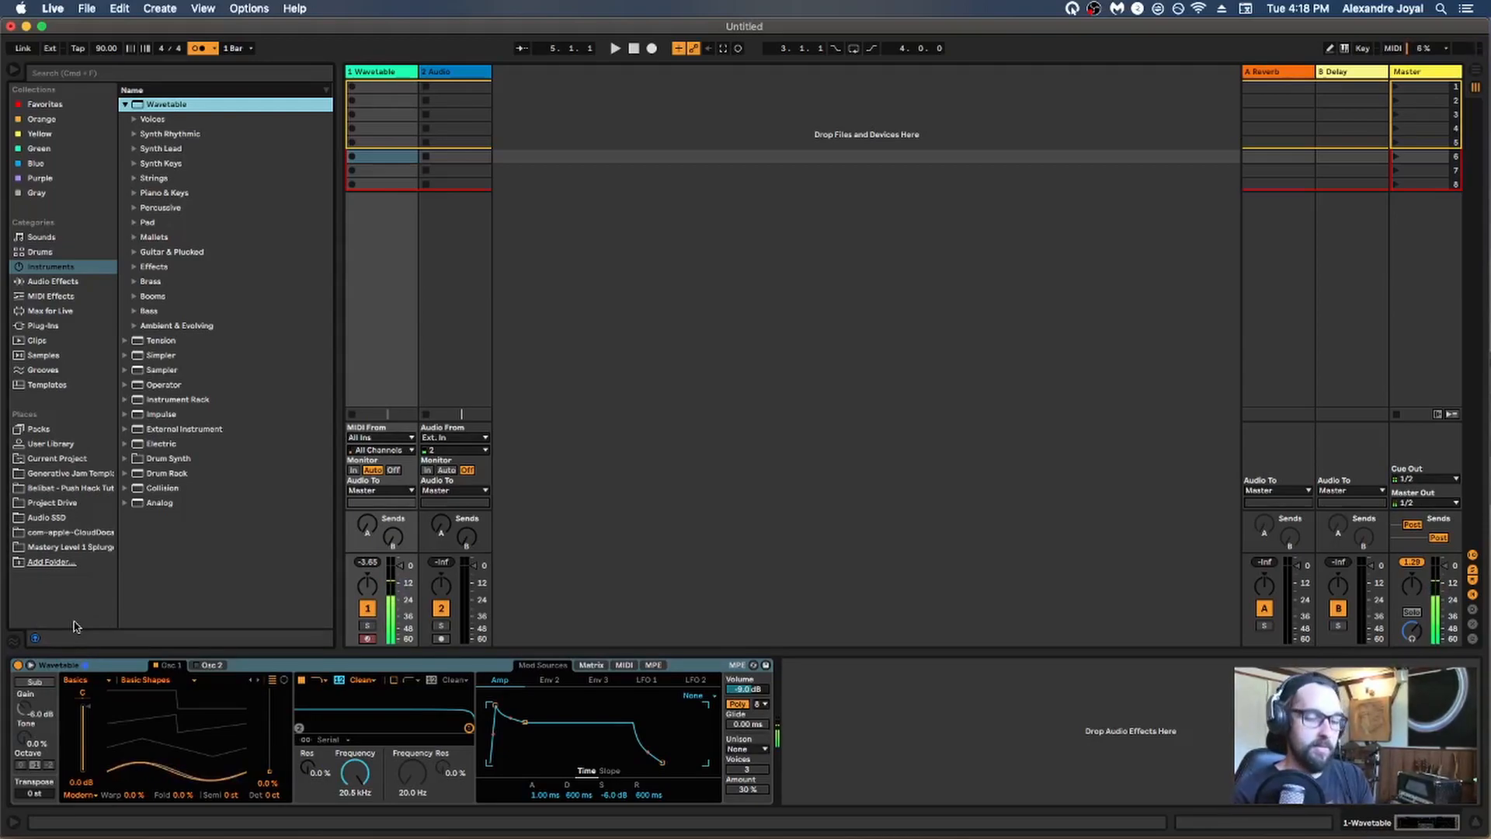
In Wavetable's expanded view, switch oscillator 1 to the Saw PW Bass wavetable at about 26% position, and collapse the view
click(31, 666)
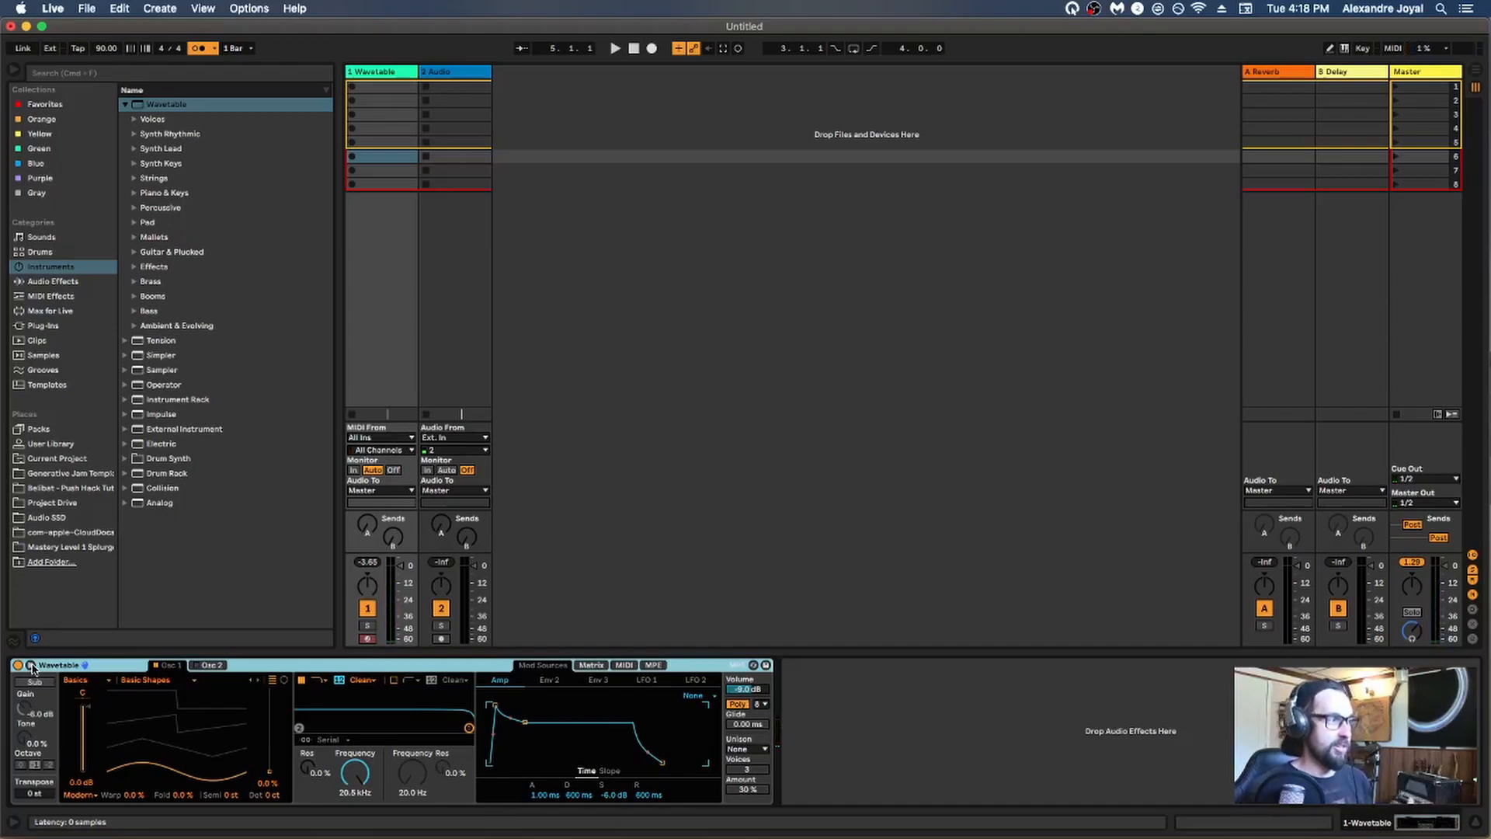
click(31, 666)
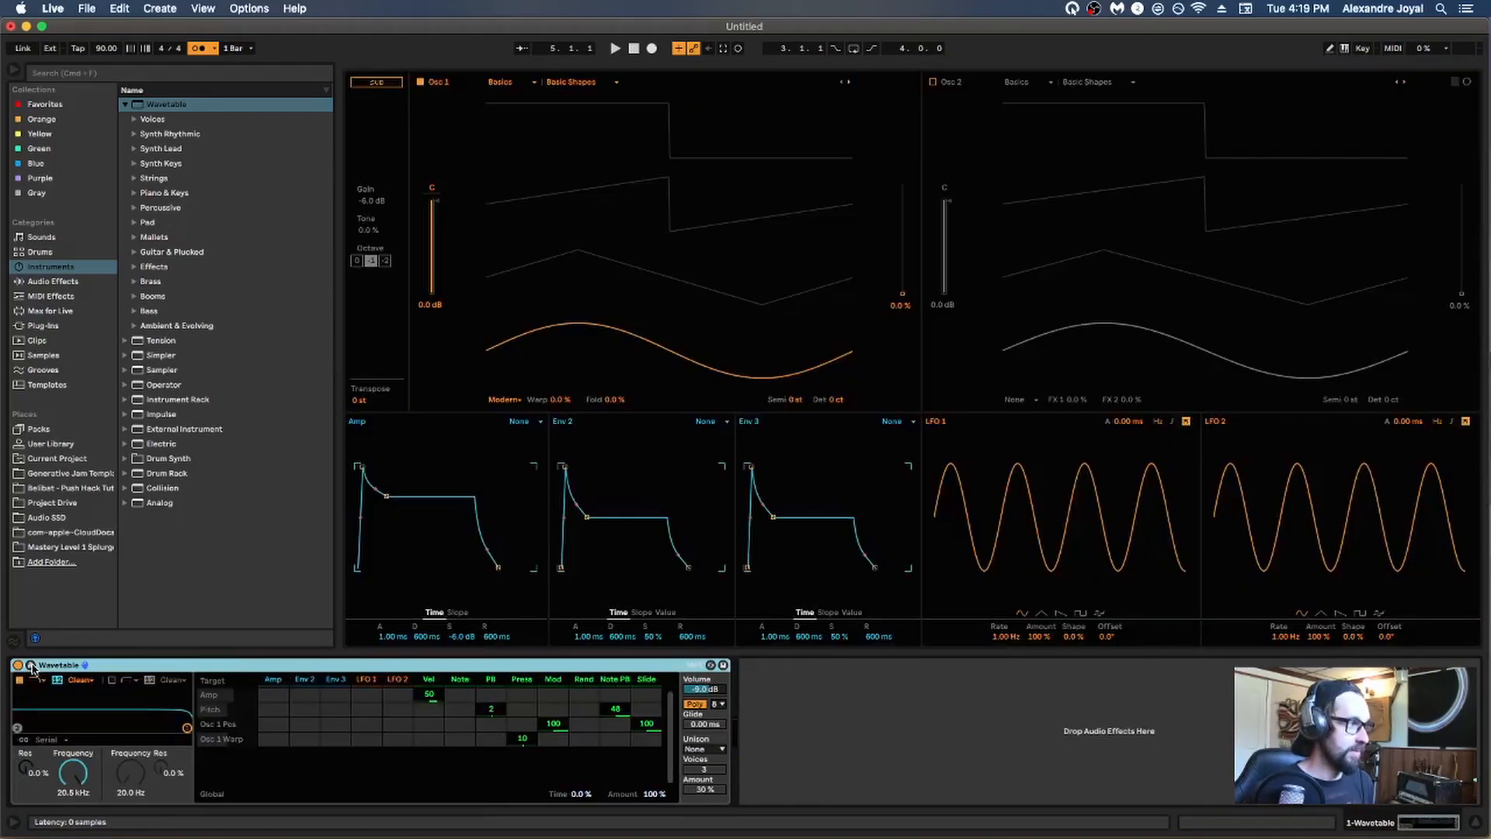
drag(890, 292, 890, 293)
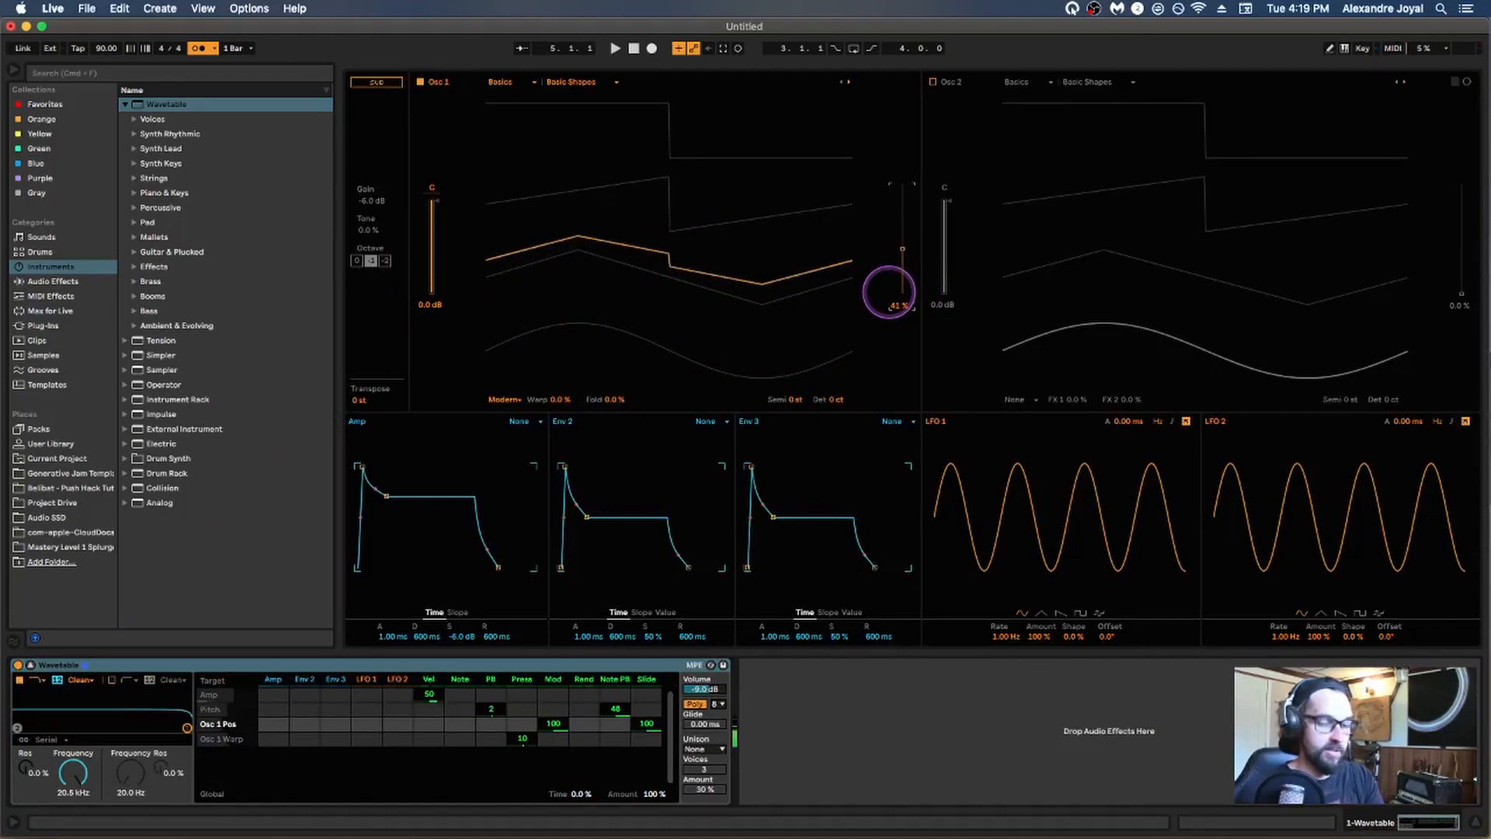
click(571, 81)
click(580, 198)
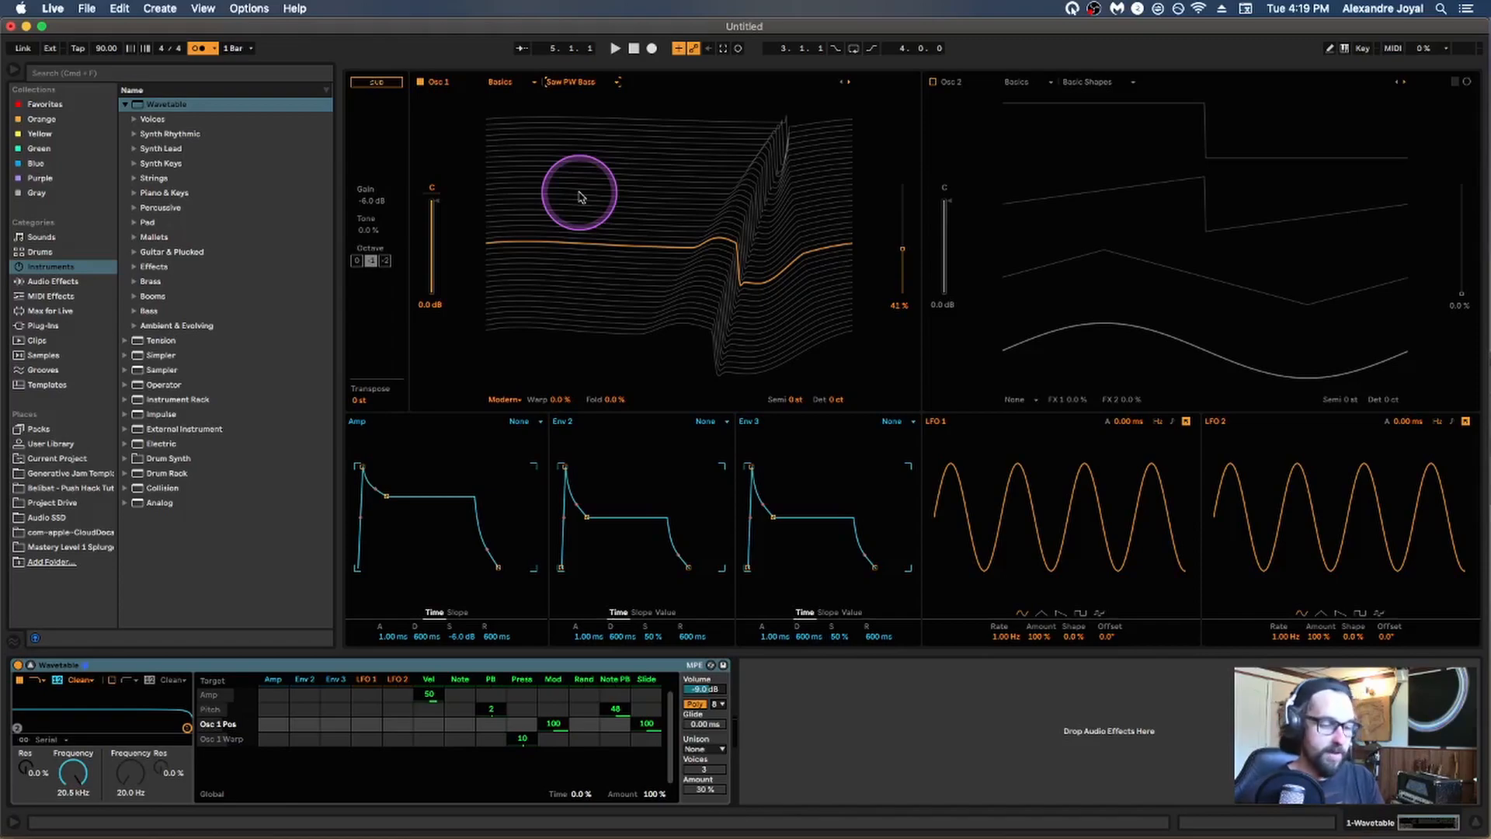
drag(572, 193, 584, 302)
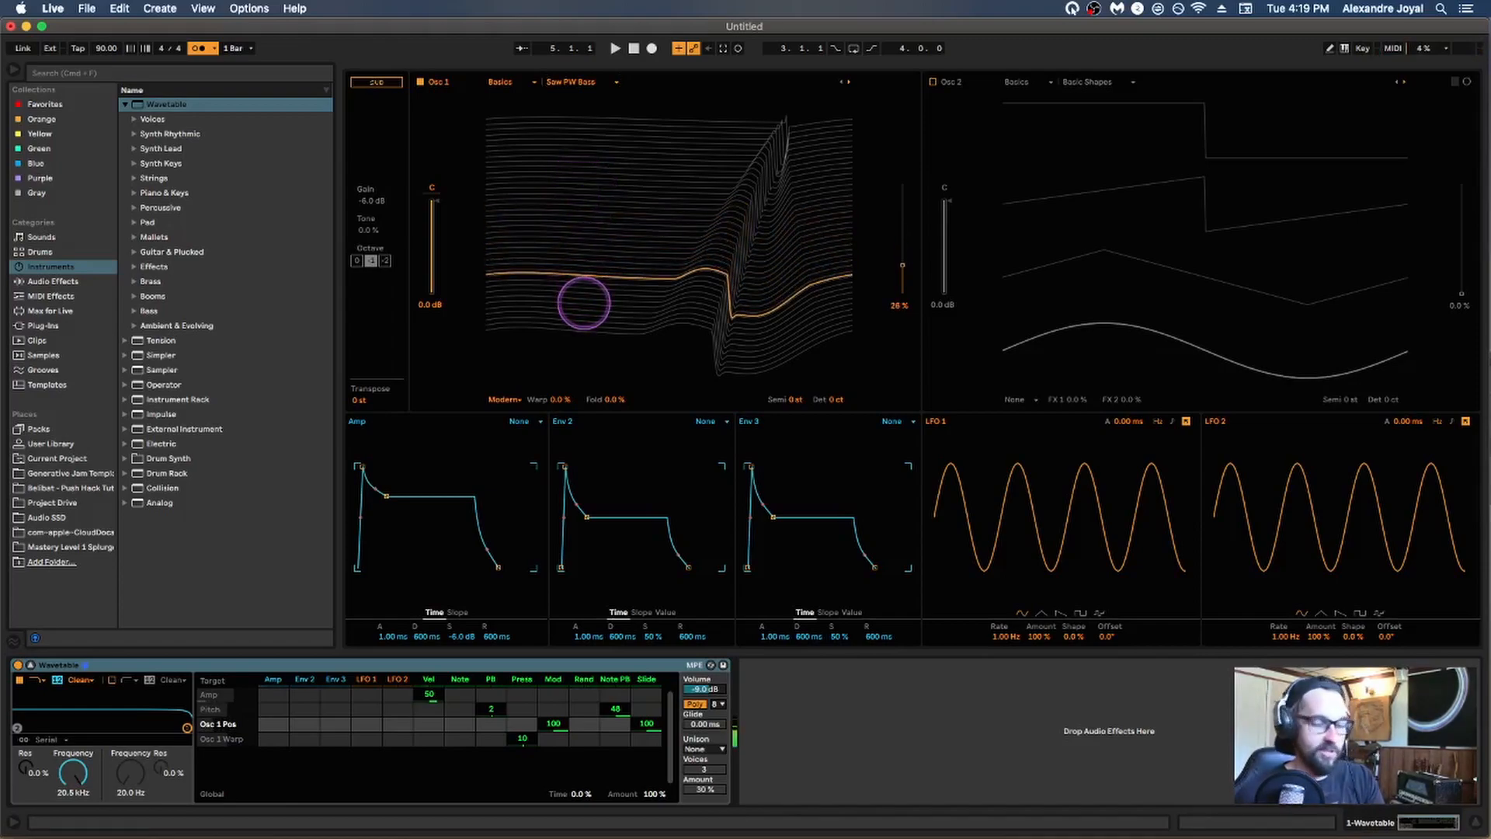
click(31, 666)
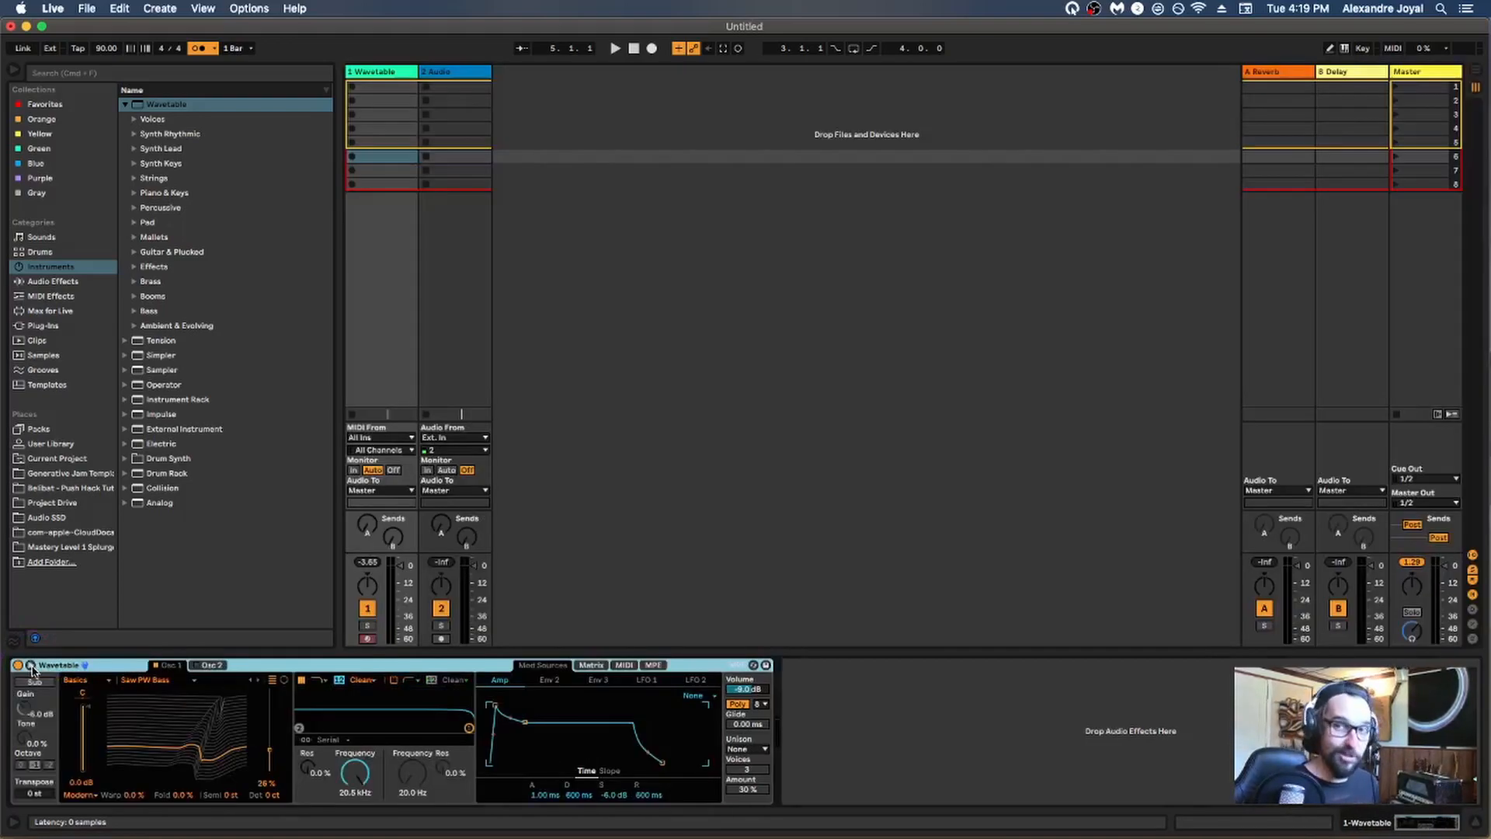
Replace the track's instrument with the default Tension, Operator, Electric and finally Analog, one after another
double_click(155, 343)
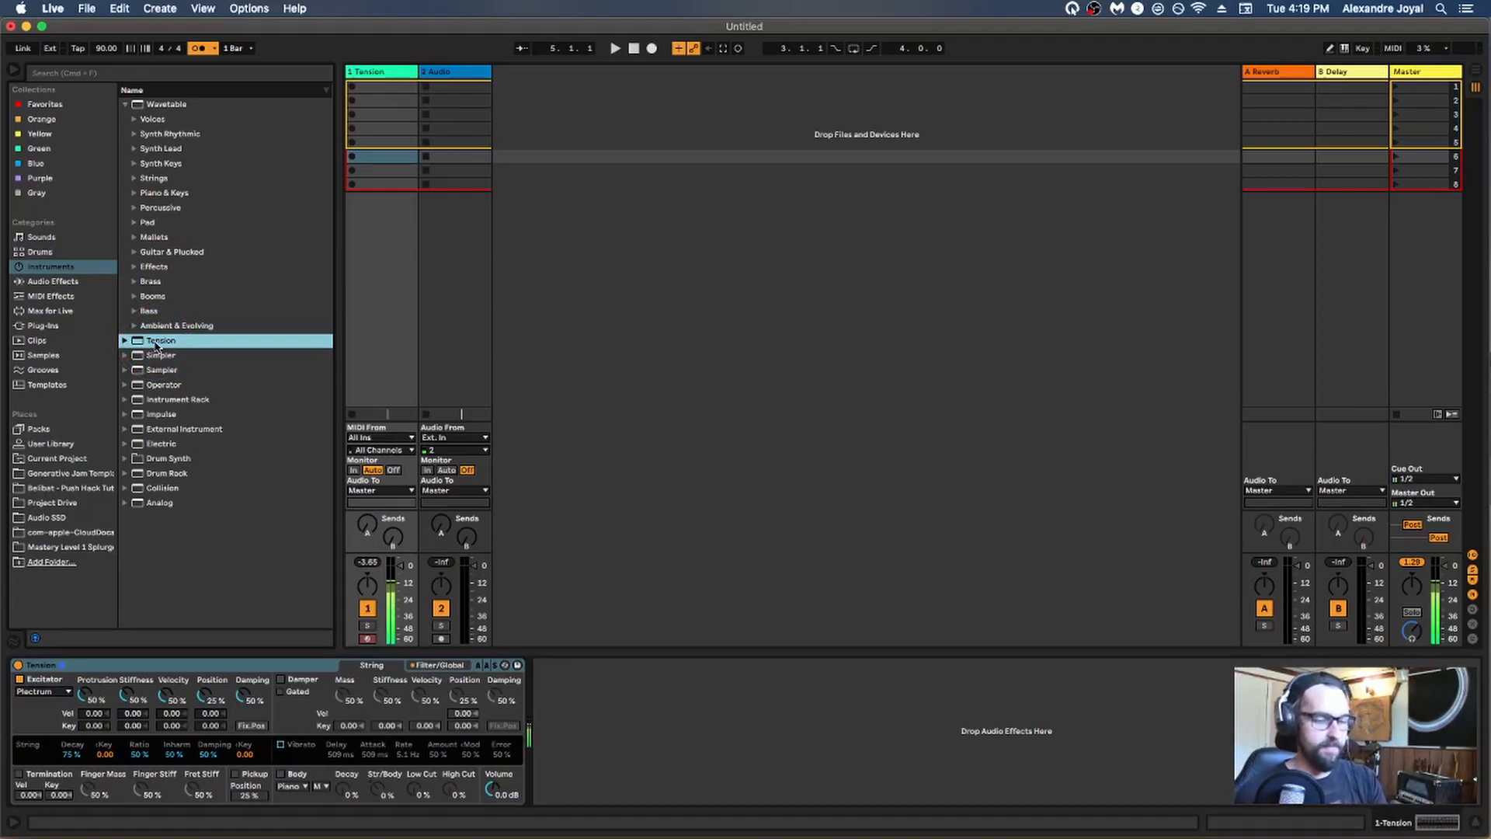
double_click(156, 385)
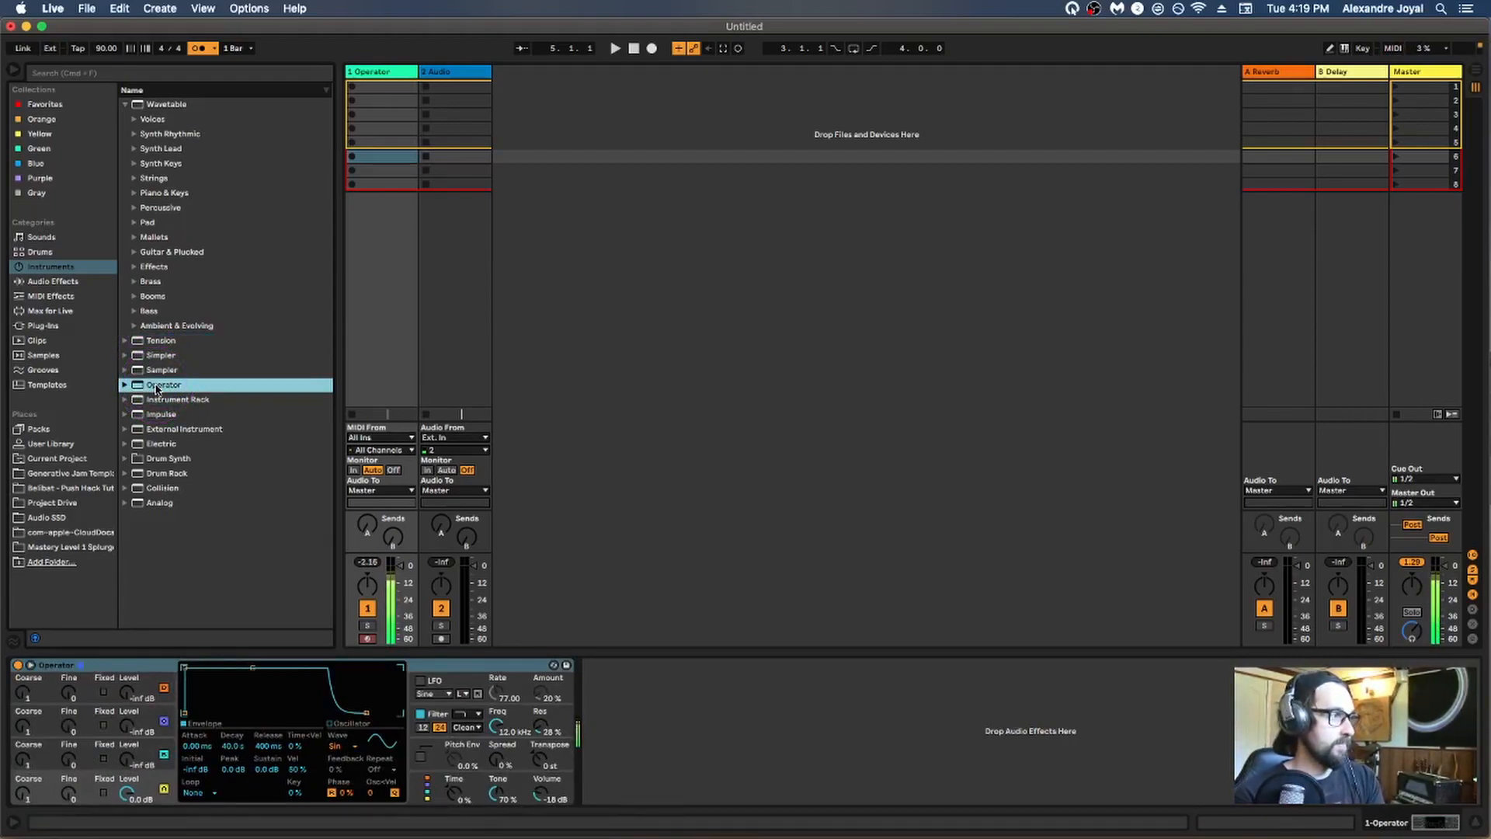
double_click(150, 443)
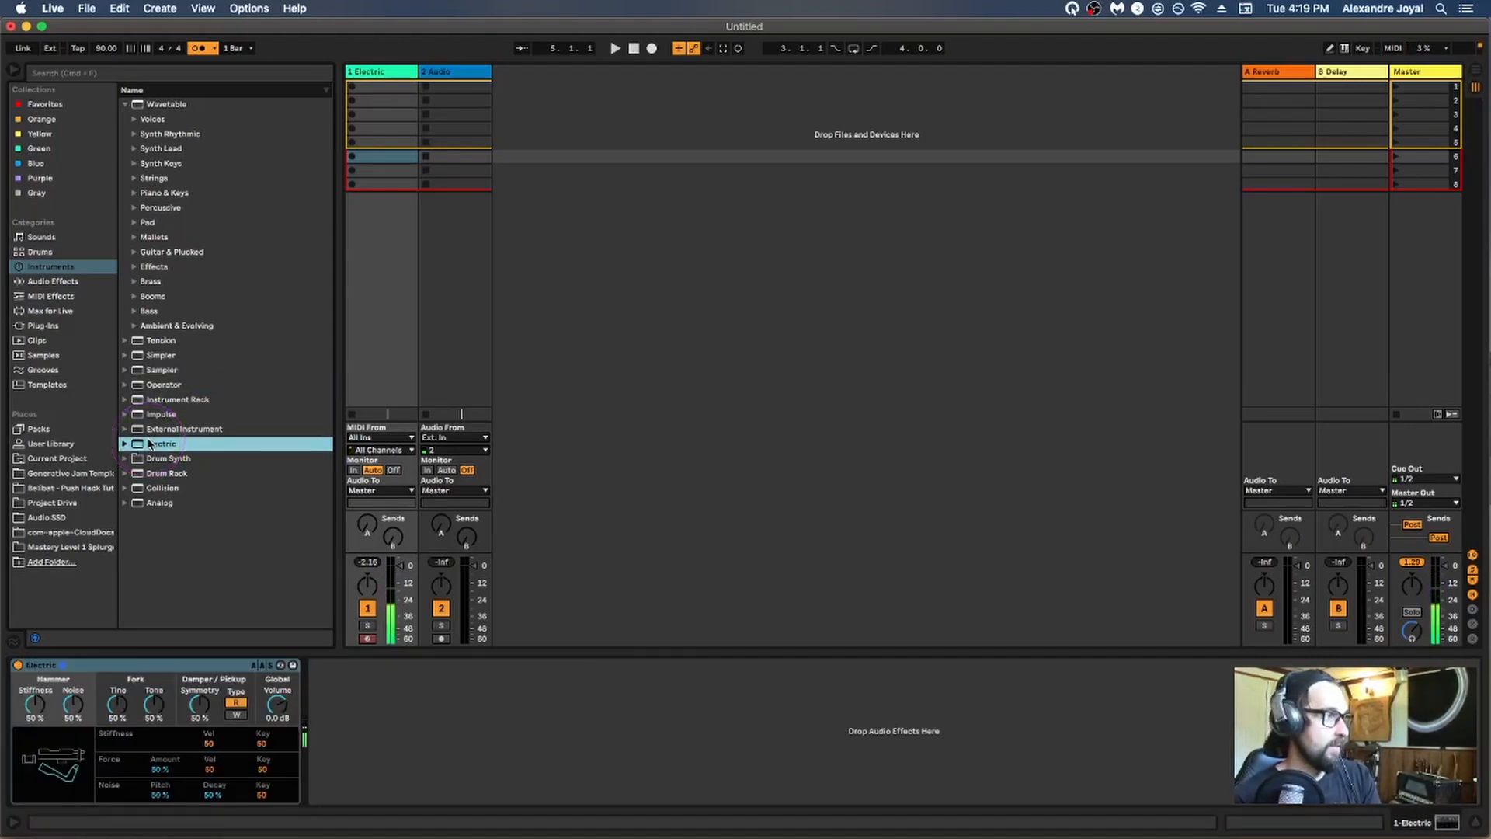
double_click(167, 502)
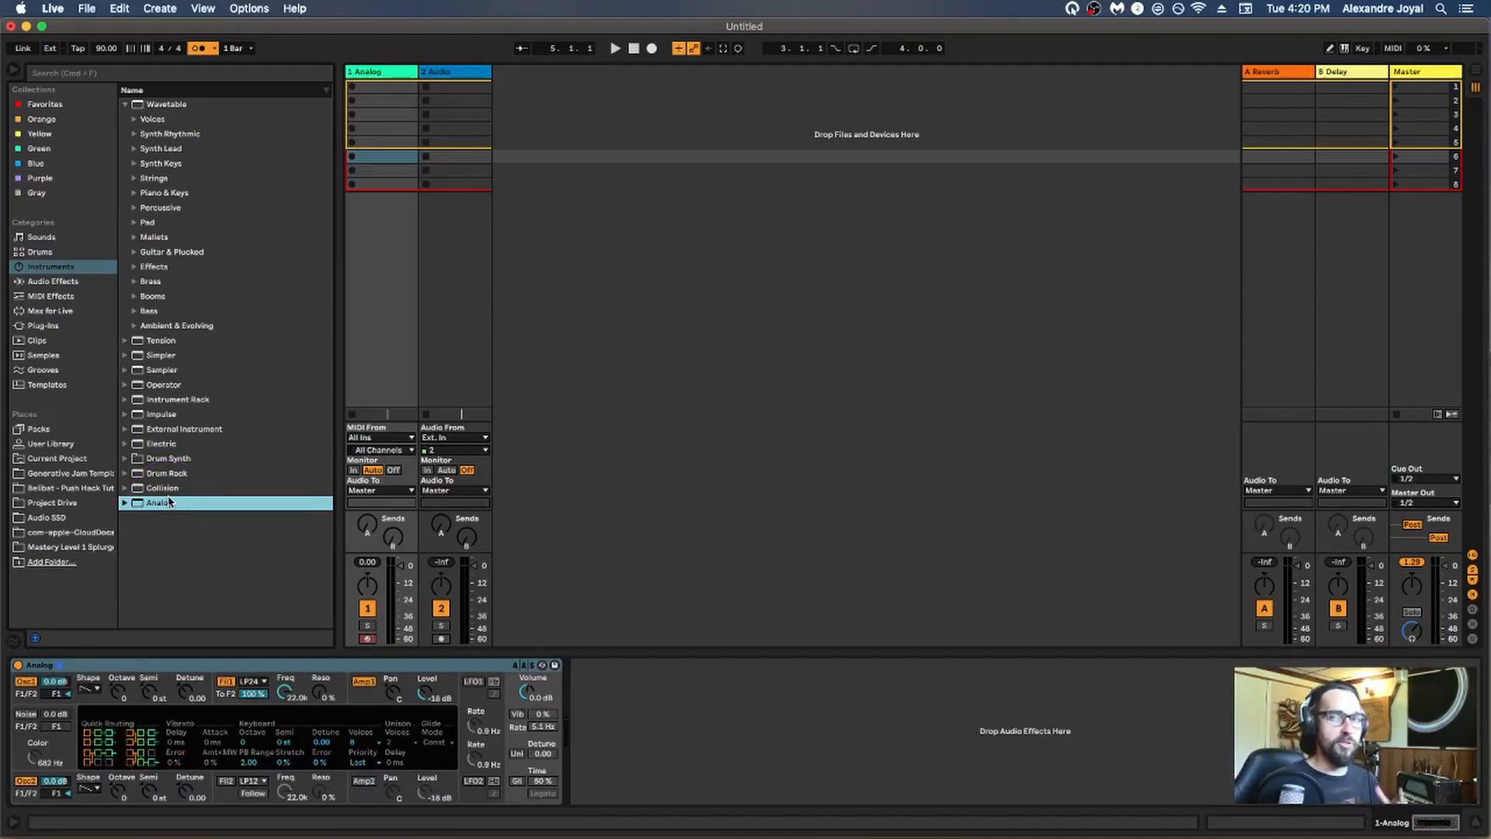
click(161, 355)
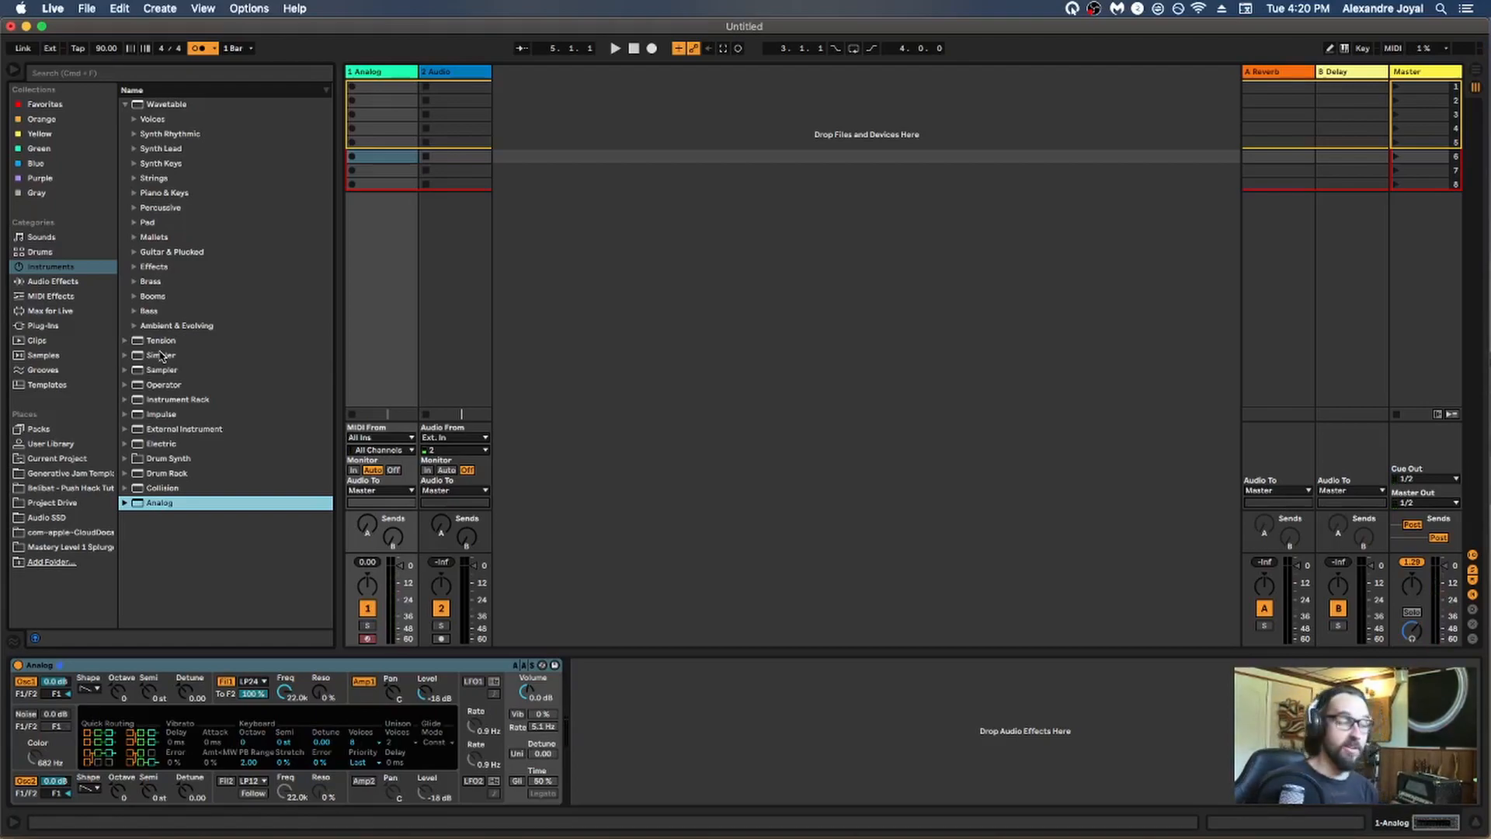
Add the Reverb effect's Ambience Medium room preset after Analog, and switch the device off and back on
click(56, 281)
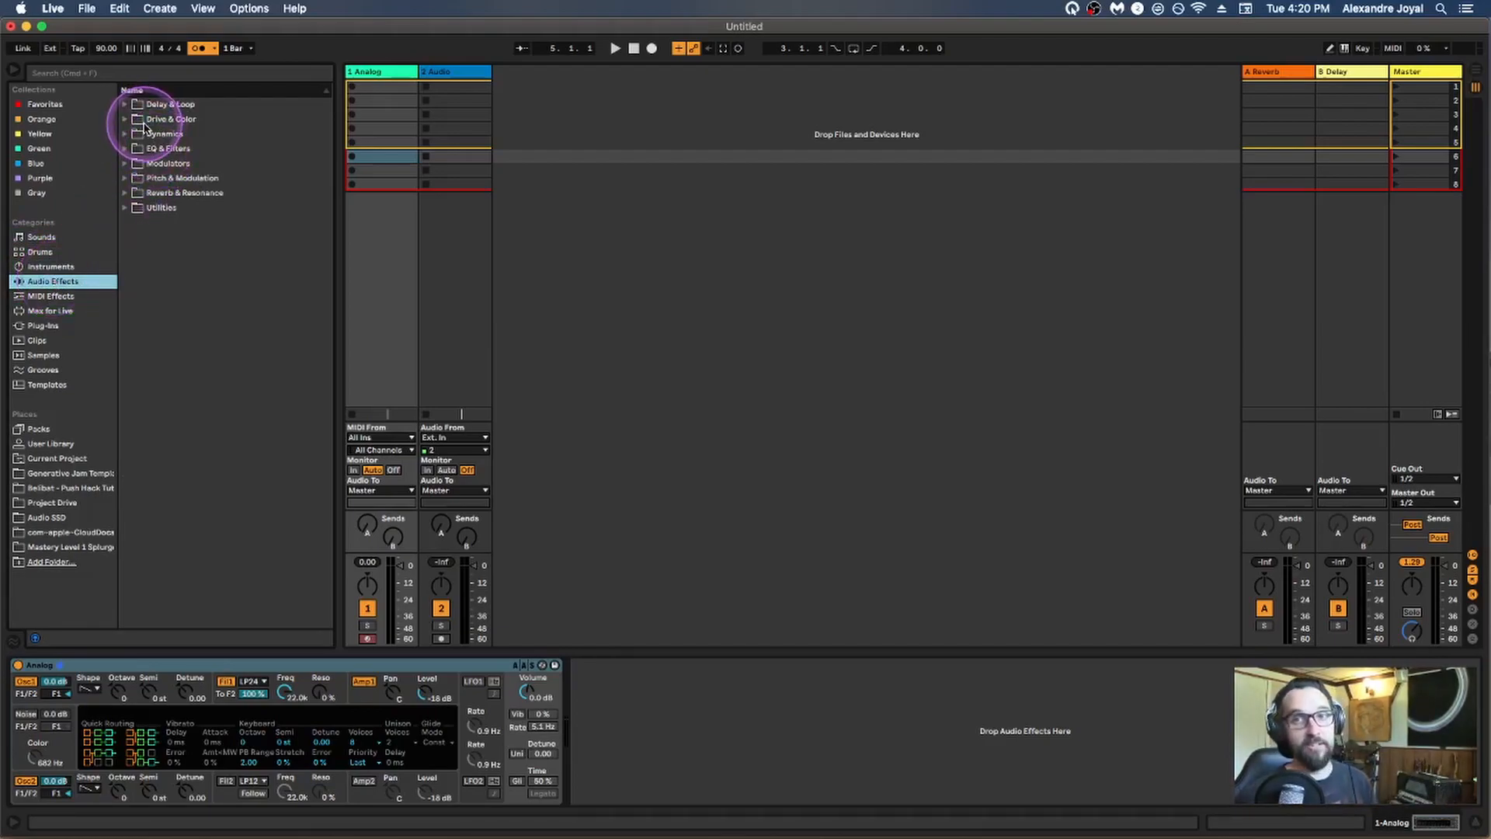
click(179, 193)
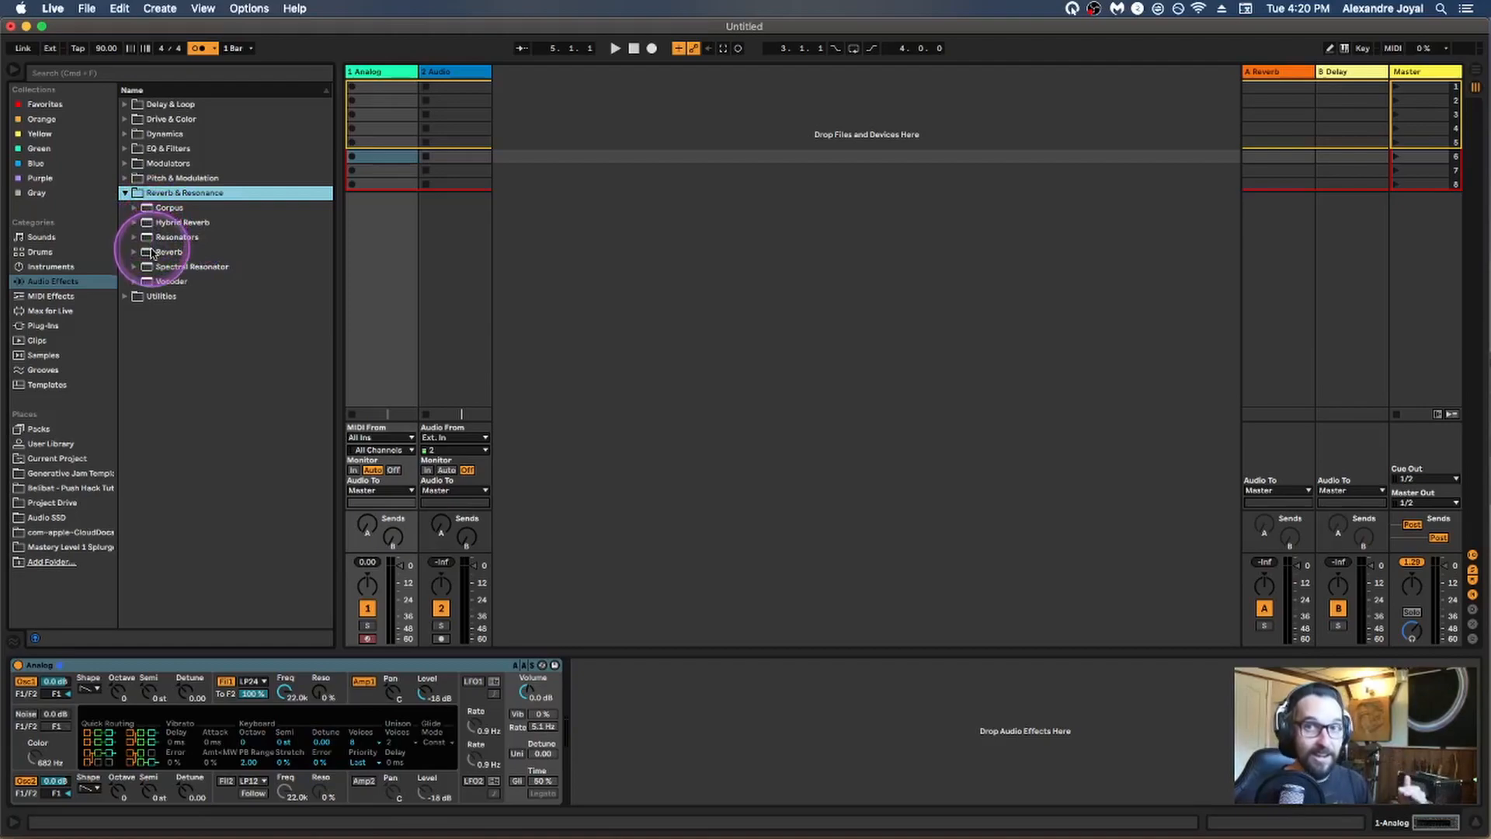
click(134, 223)
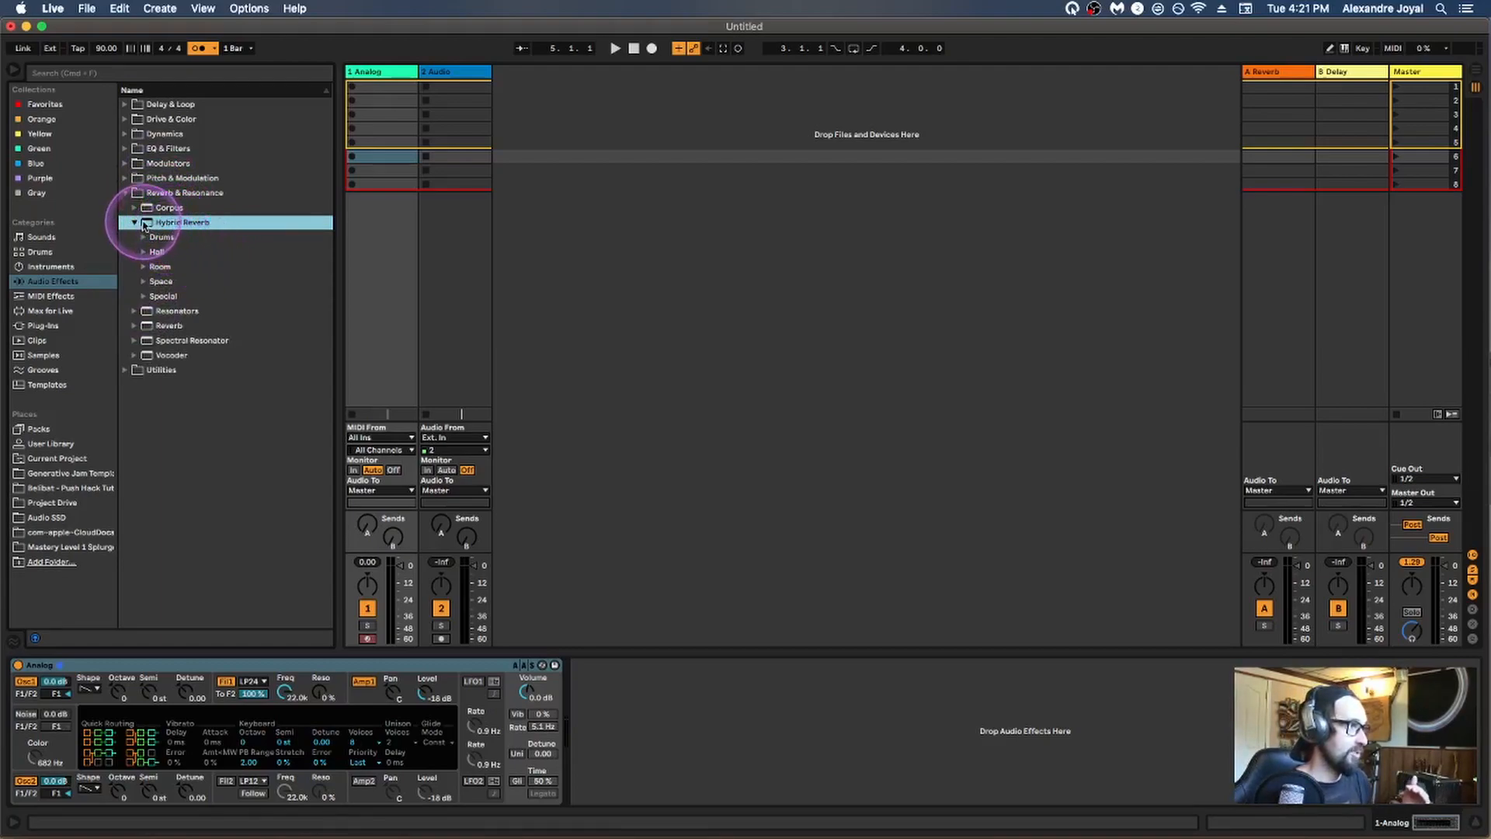
click(135, 327)
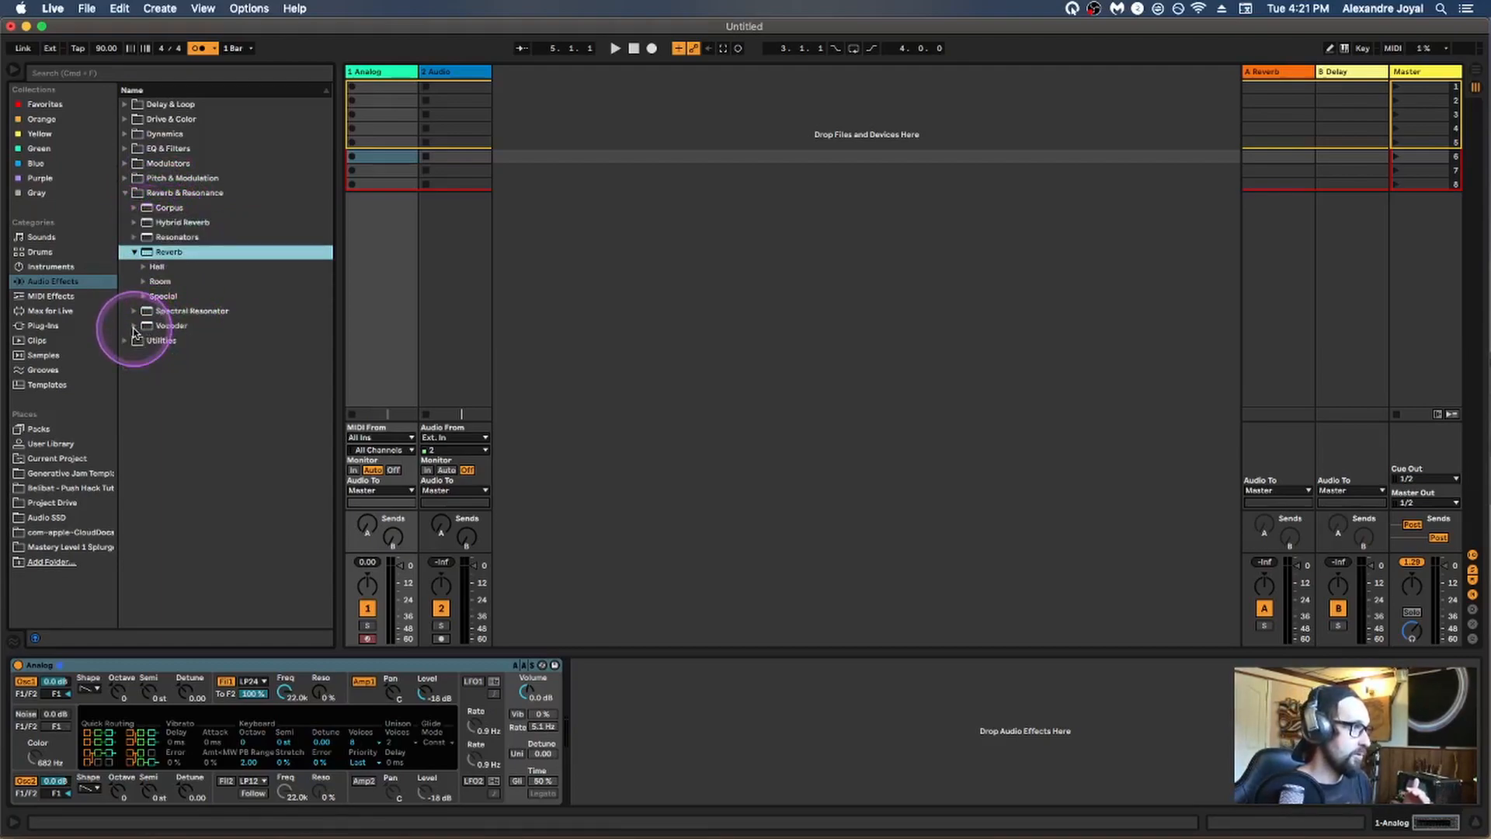
click(143, 282)
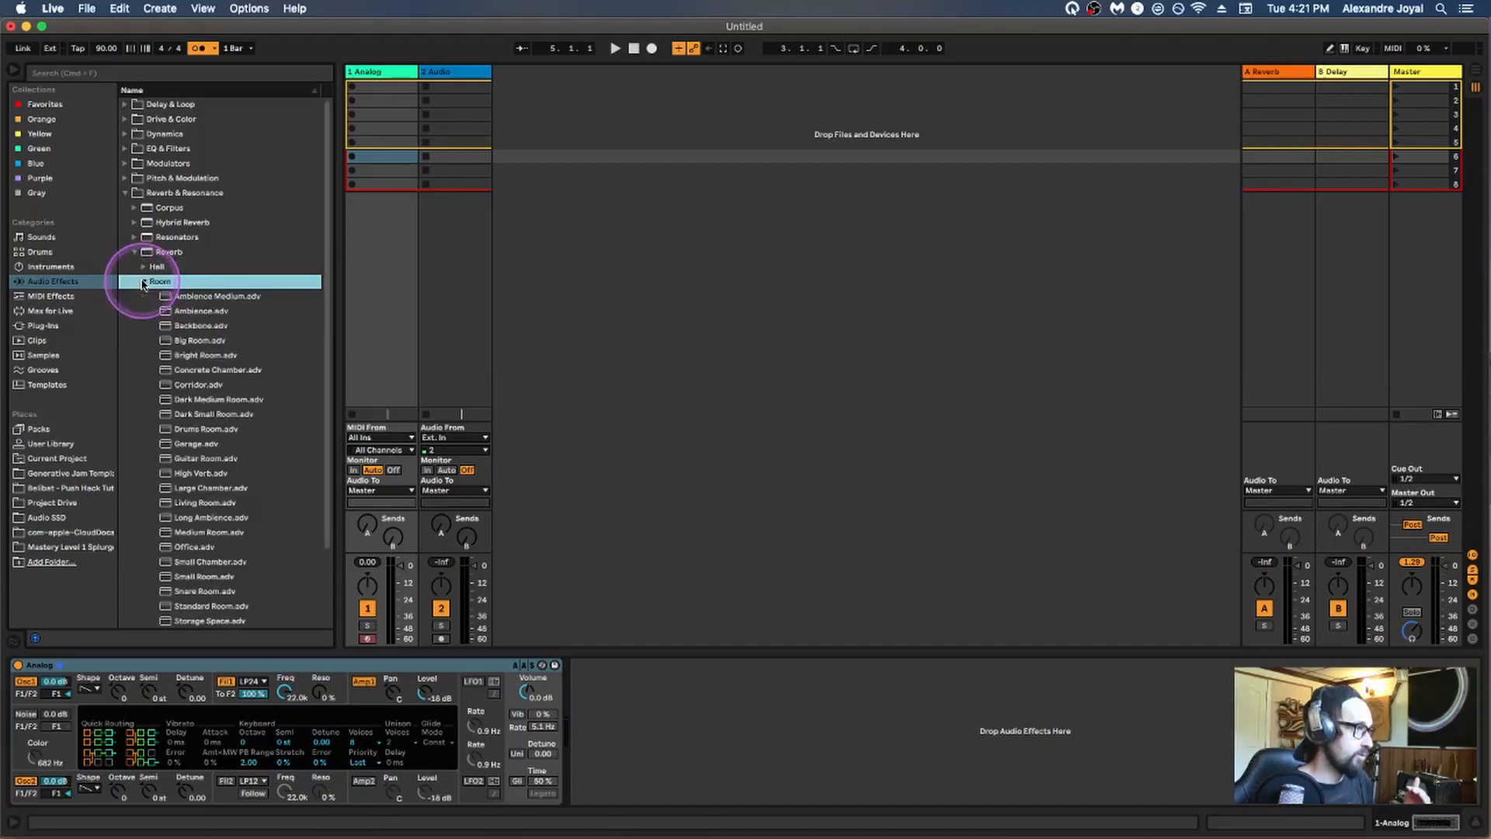
click(228, 302)
mouse_move(227, 303)
mouse_down()
mouse_move(268, 300)
mouse_move(343, 384)
mouse_move(515, 697)
mouse_move(612, 728)
mouse_up()
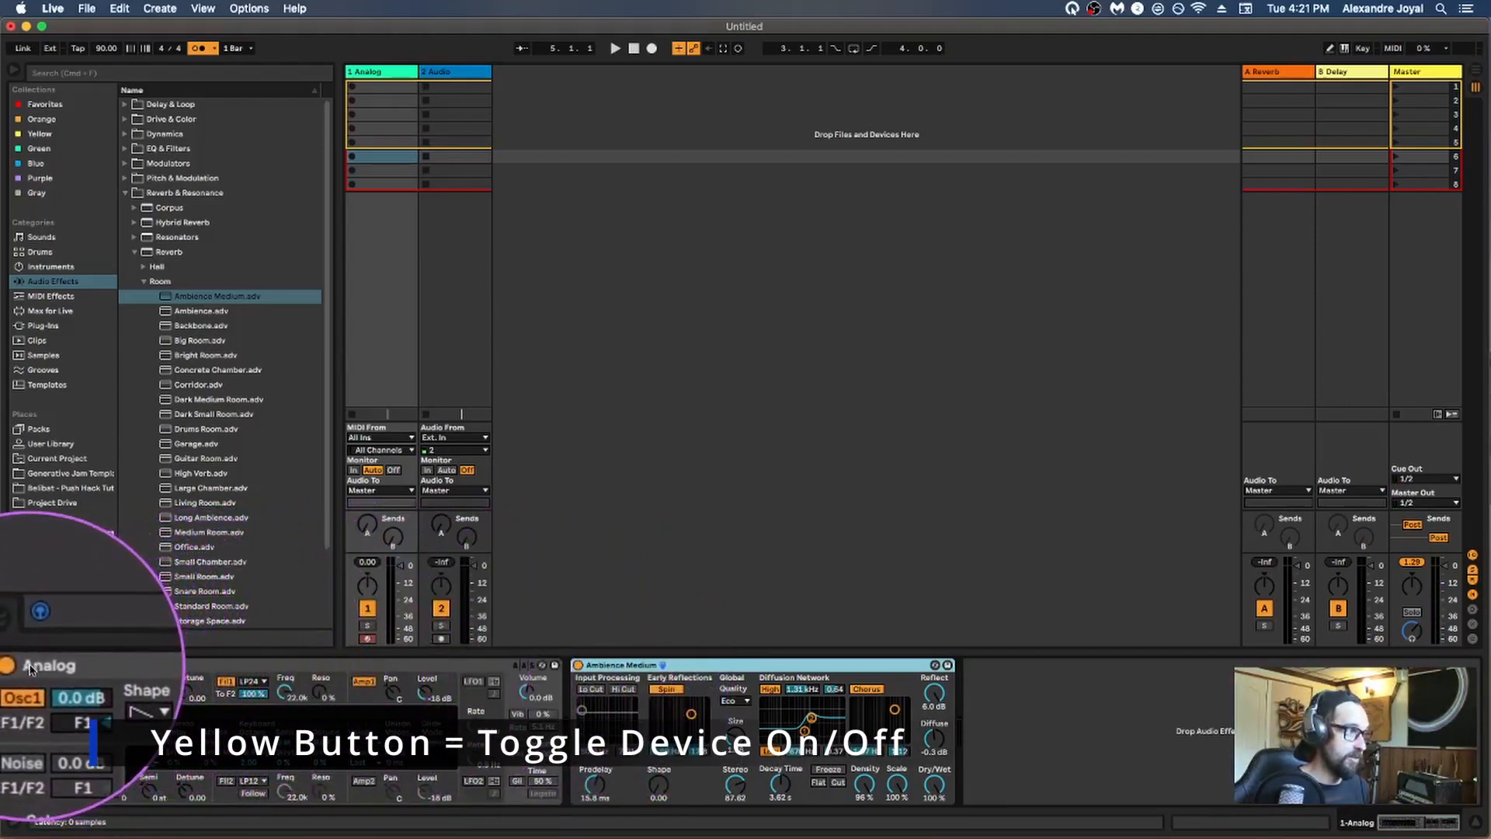
click(578, 665)
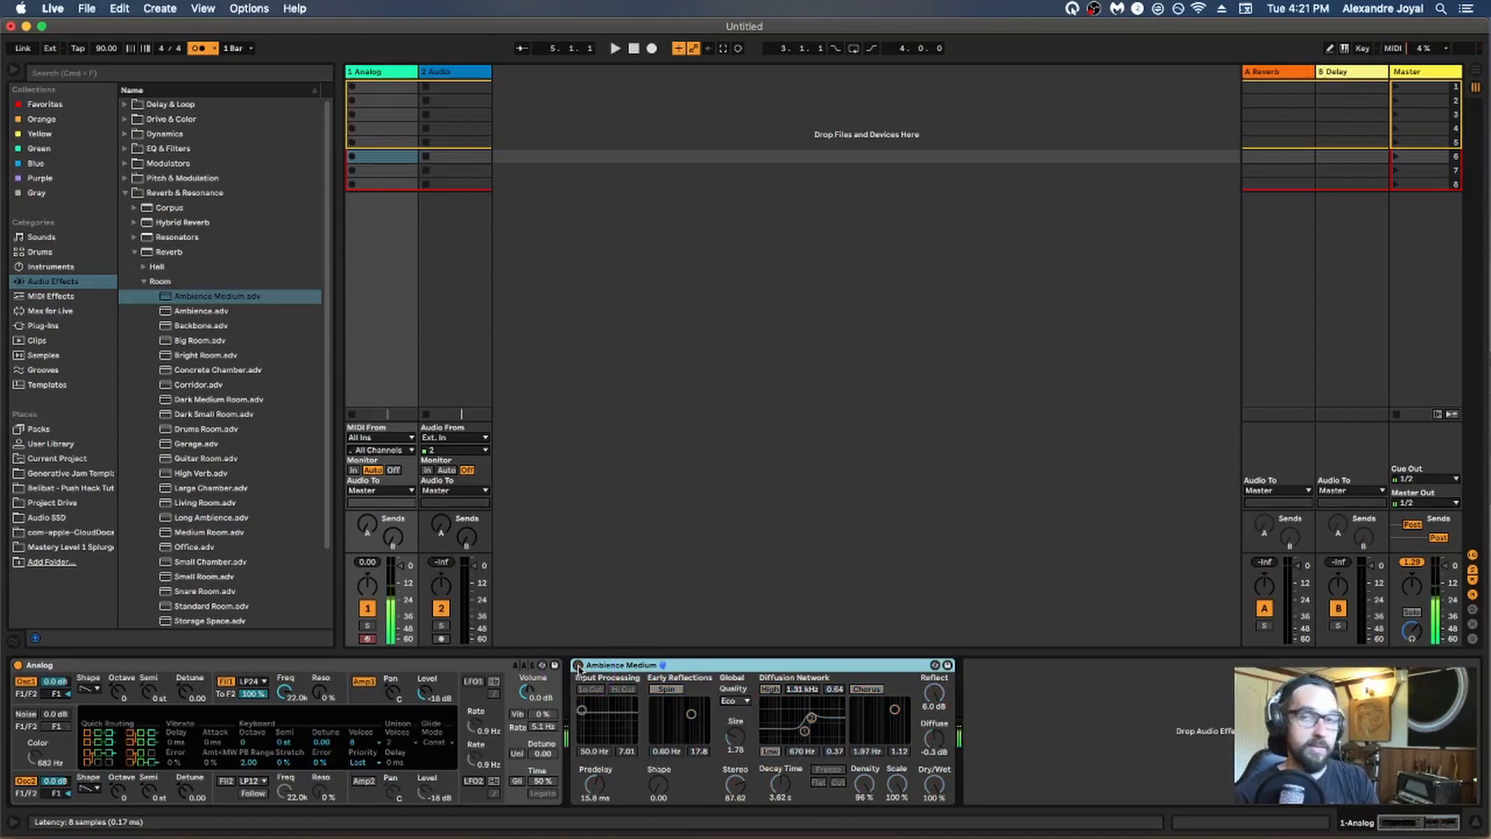
click(577, 666)
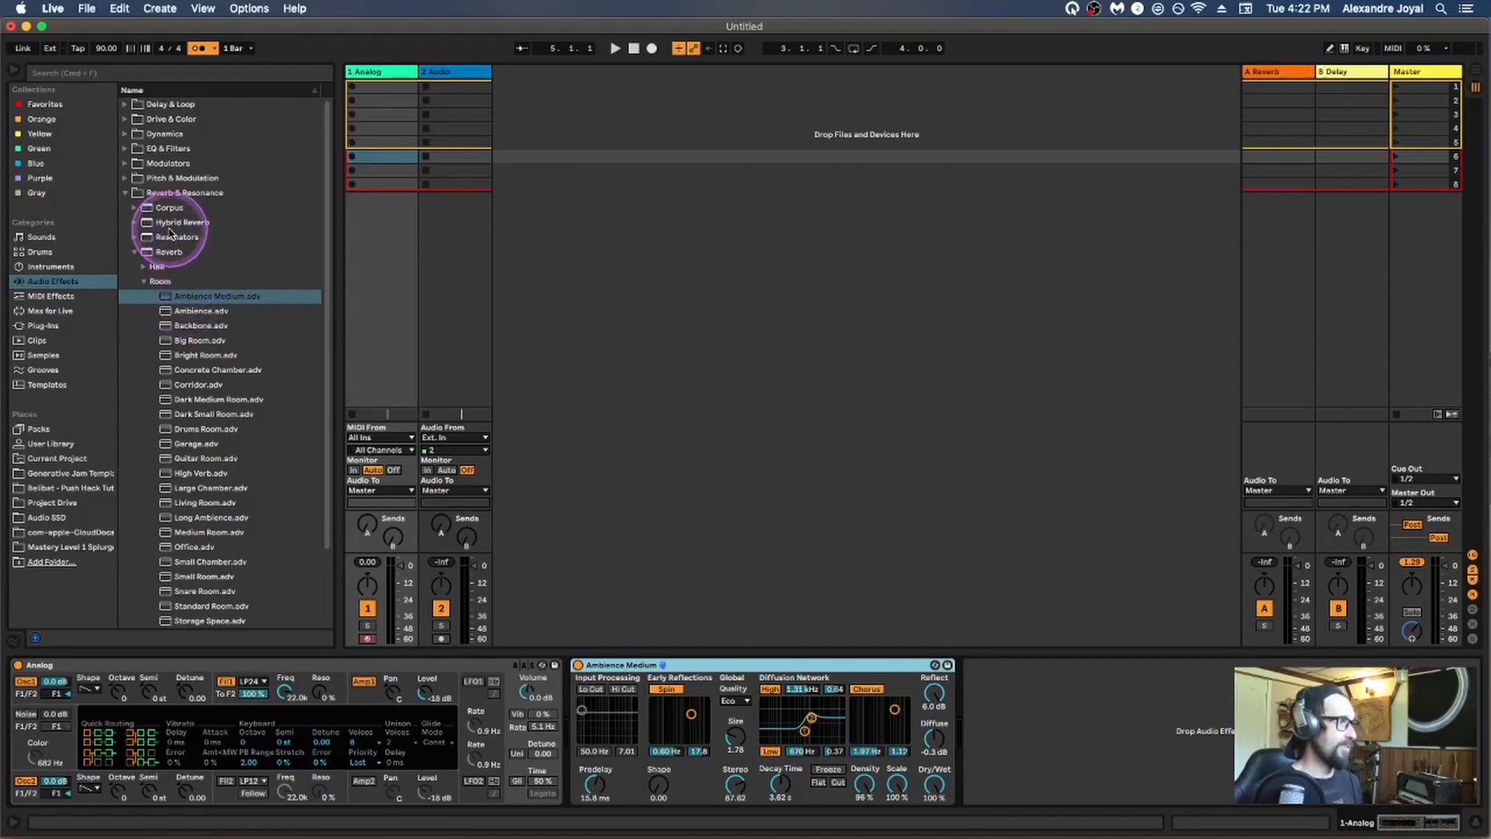
Add the Climbing Flange preset from Echo's Modulated Delay category after the Ambience Medium reverb
click(126, 105)
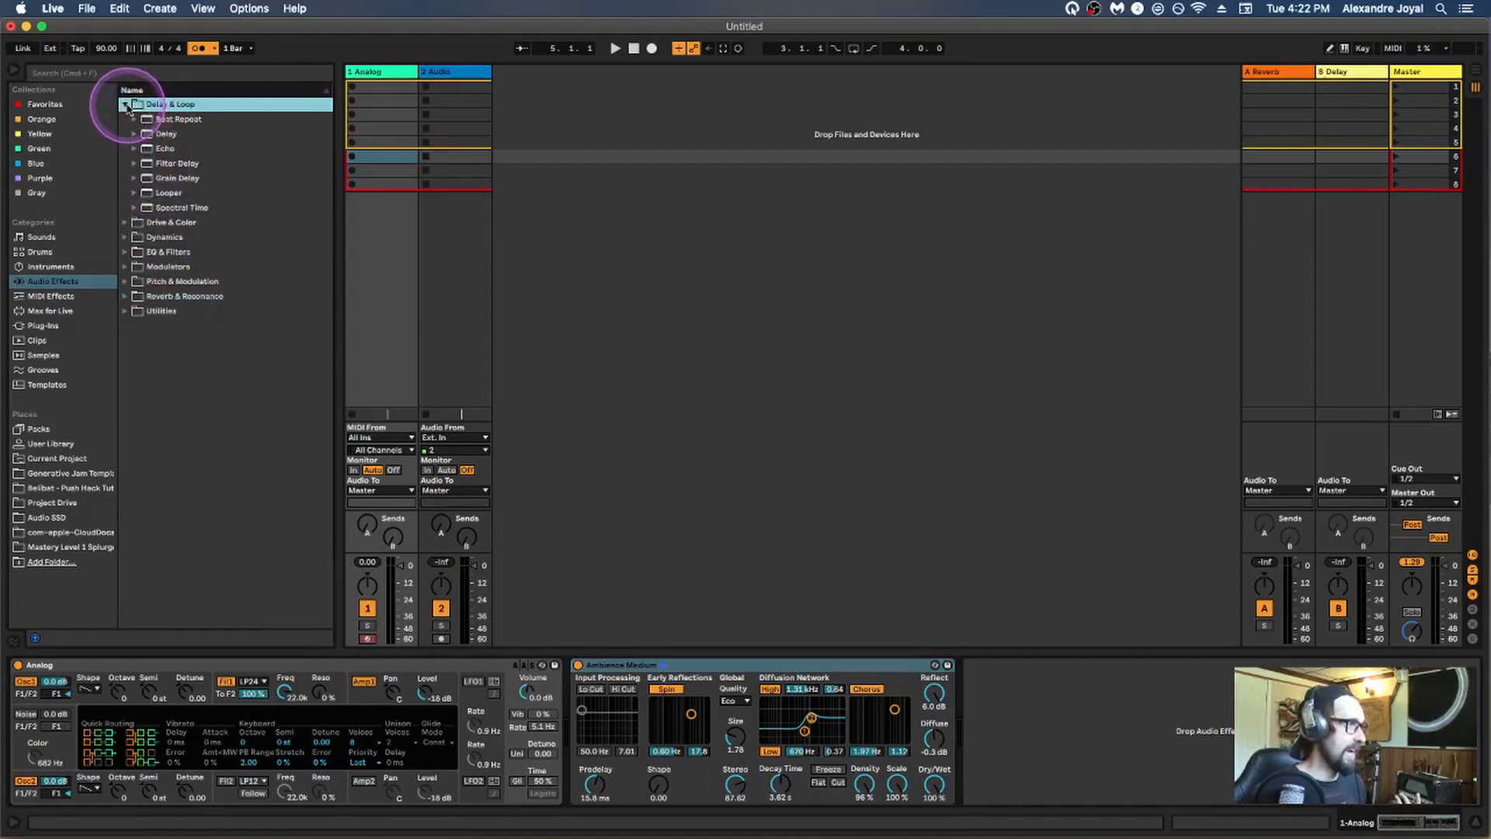
click(135, 150)
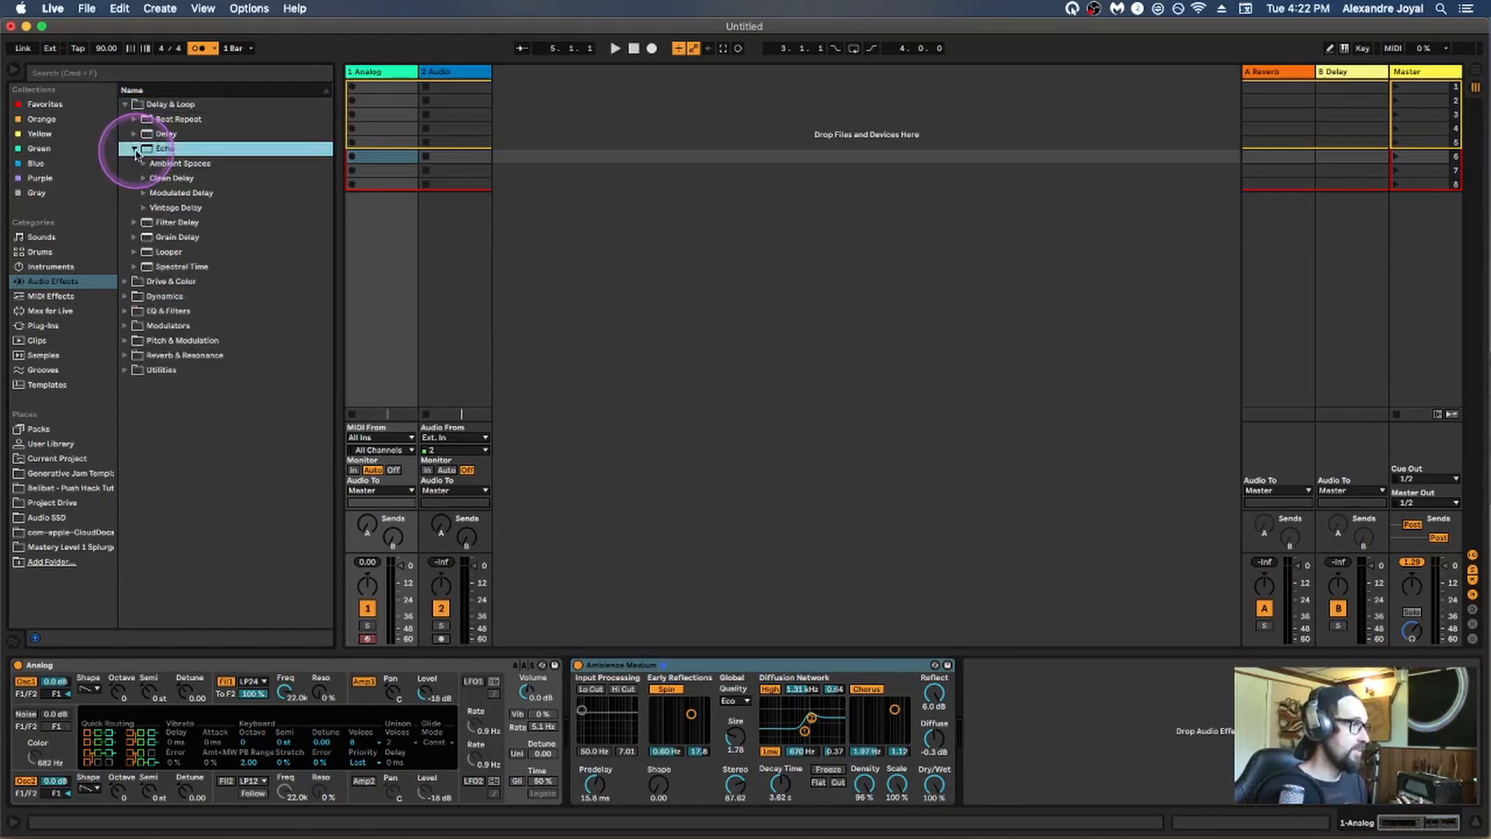
click(142, 194)
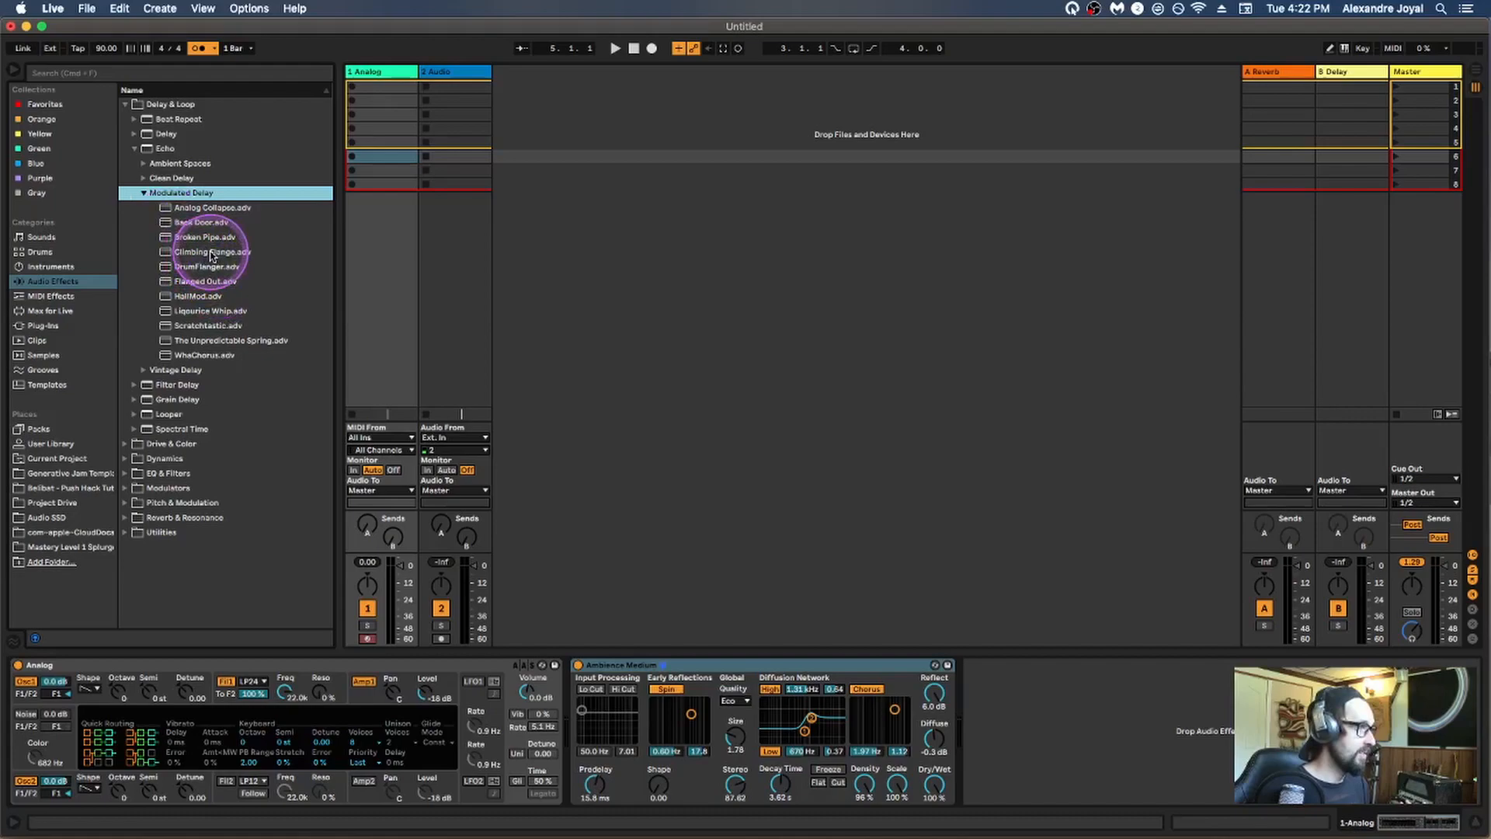
drag(208, 256, 1009, 724)
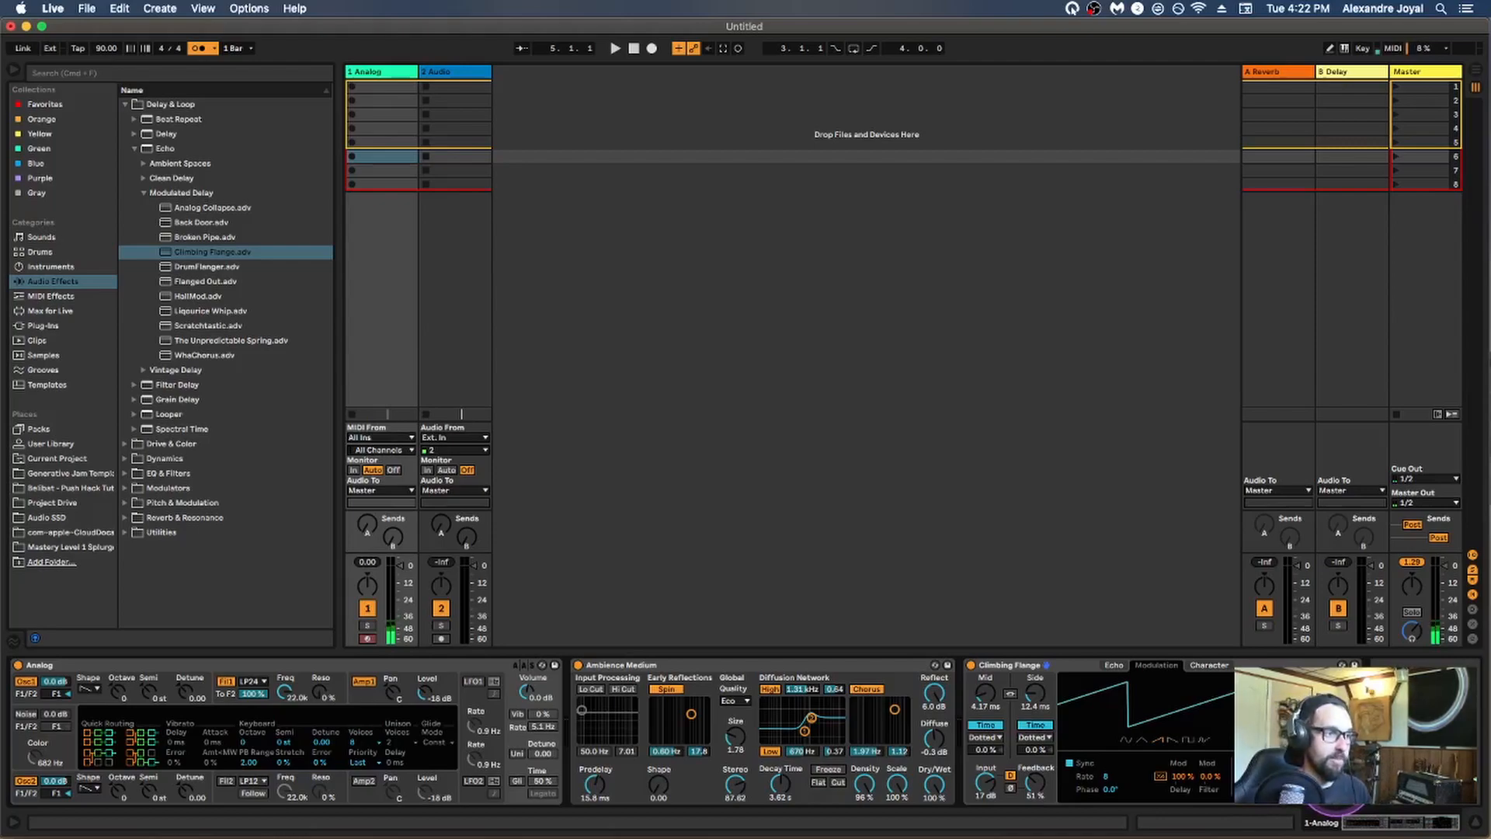
Set the Ambience Medium reverb's Dry/Wet to 17% and move Climbing Flange ahead of it in the device chain
drag(940, 789, 938, 787)
click(1018, 666)
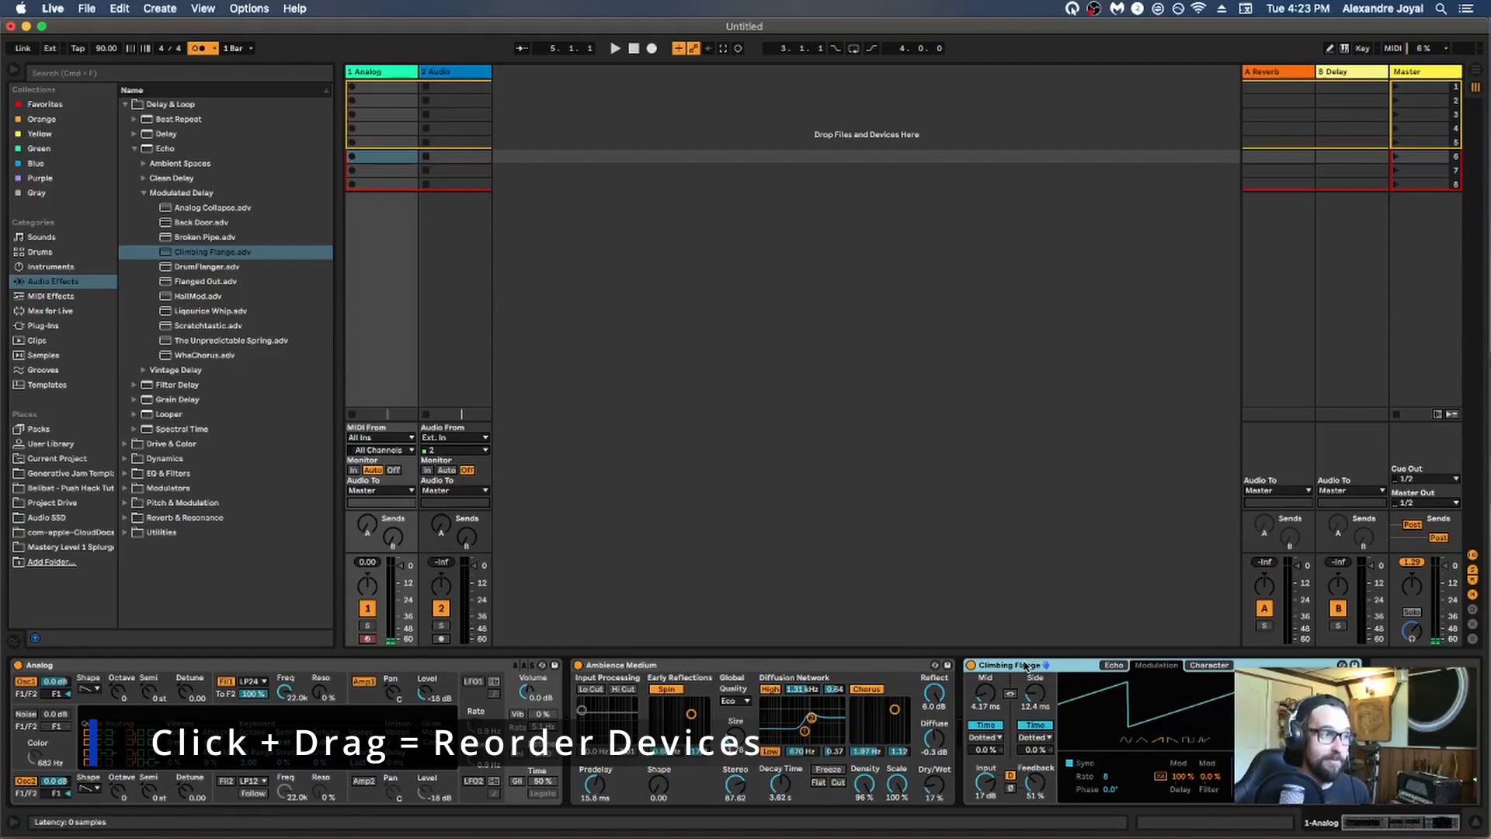
mouse_move(1020, 666)
mouse_down()
mouse_move(592, 665)
mouse_move(579, 684)
mouse_up()
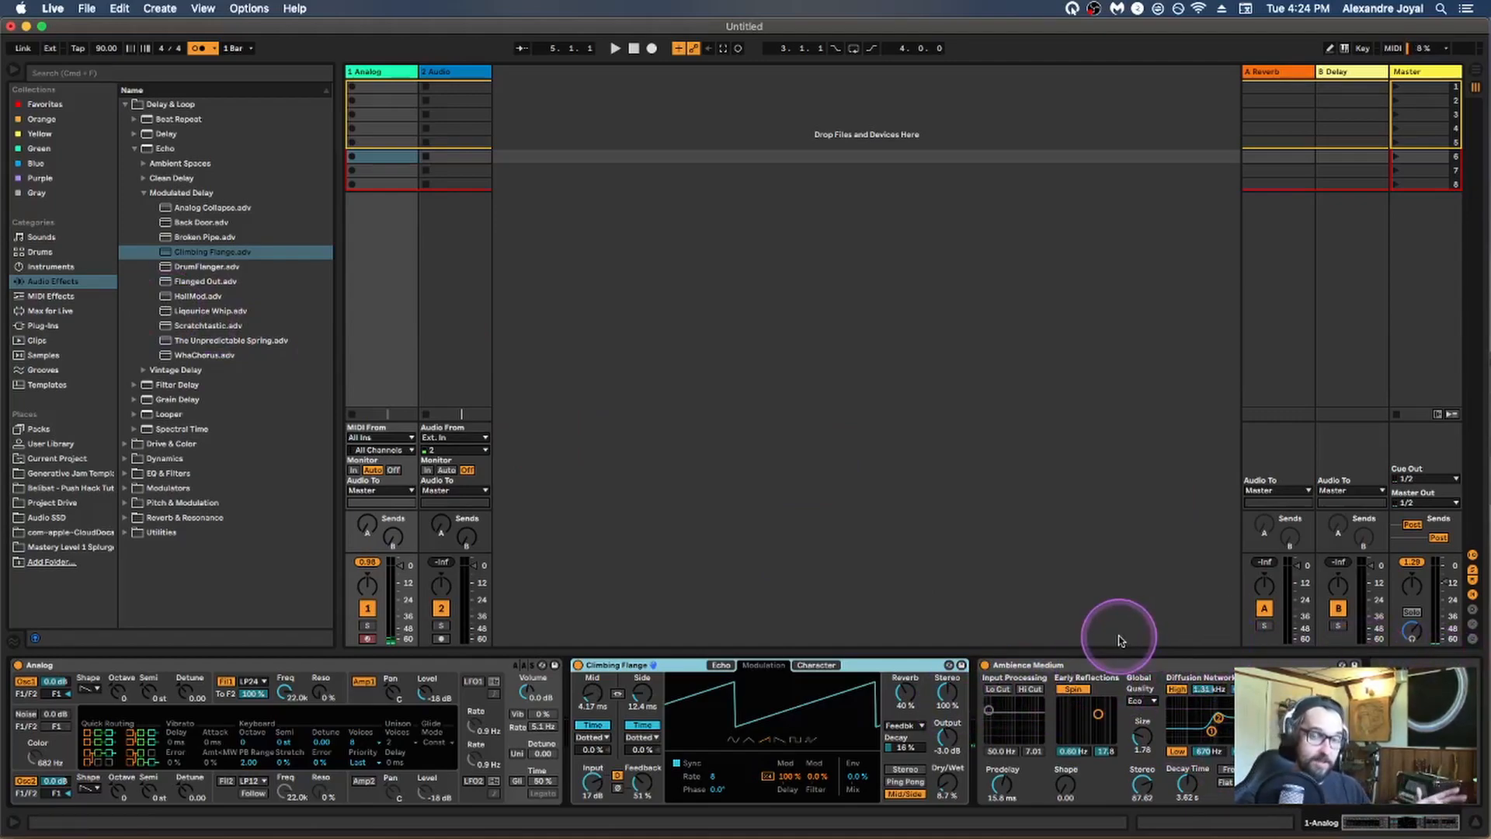
Browse the drum kits and preview Burned Kit 02
click(41, 254)
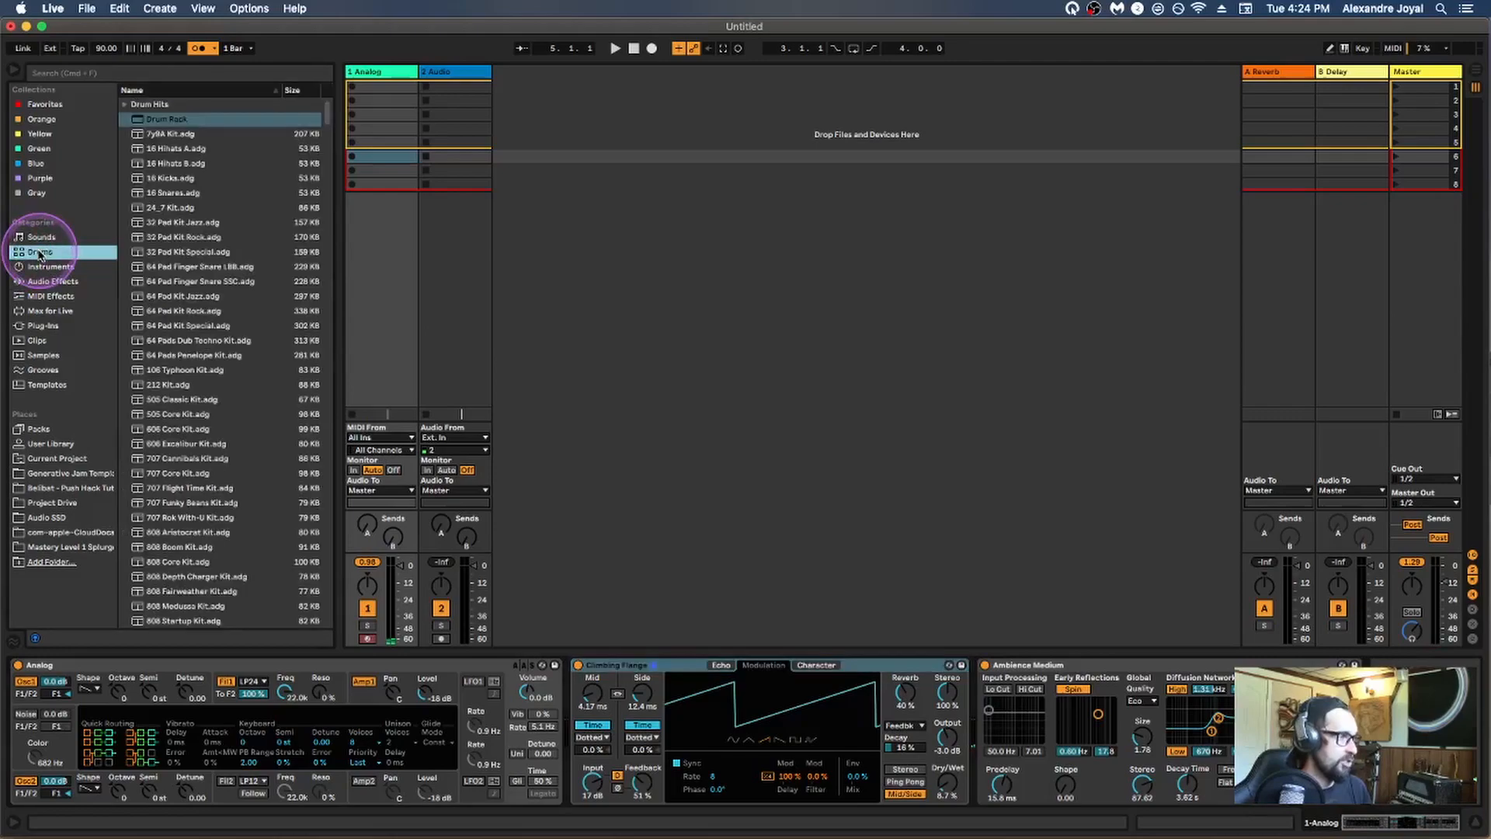
scroll(208, 435, down, 15)
click(207, 436)
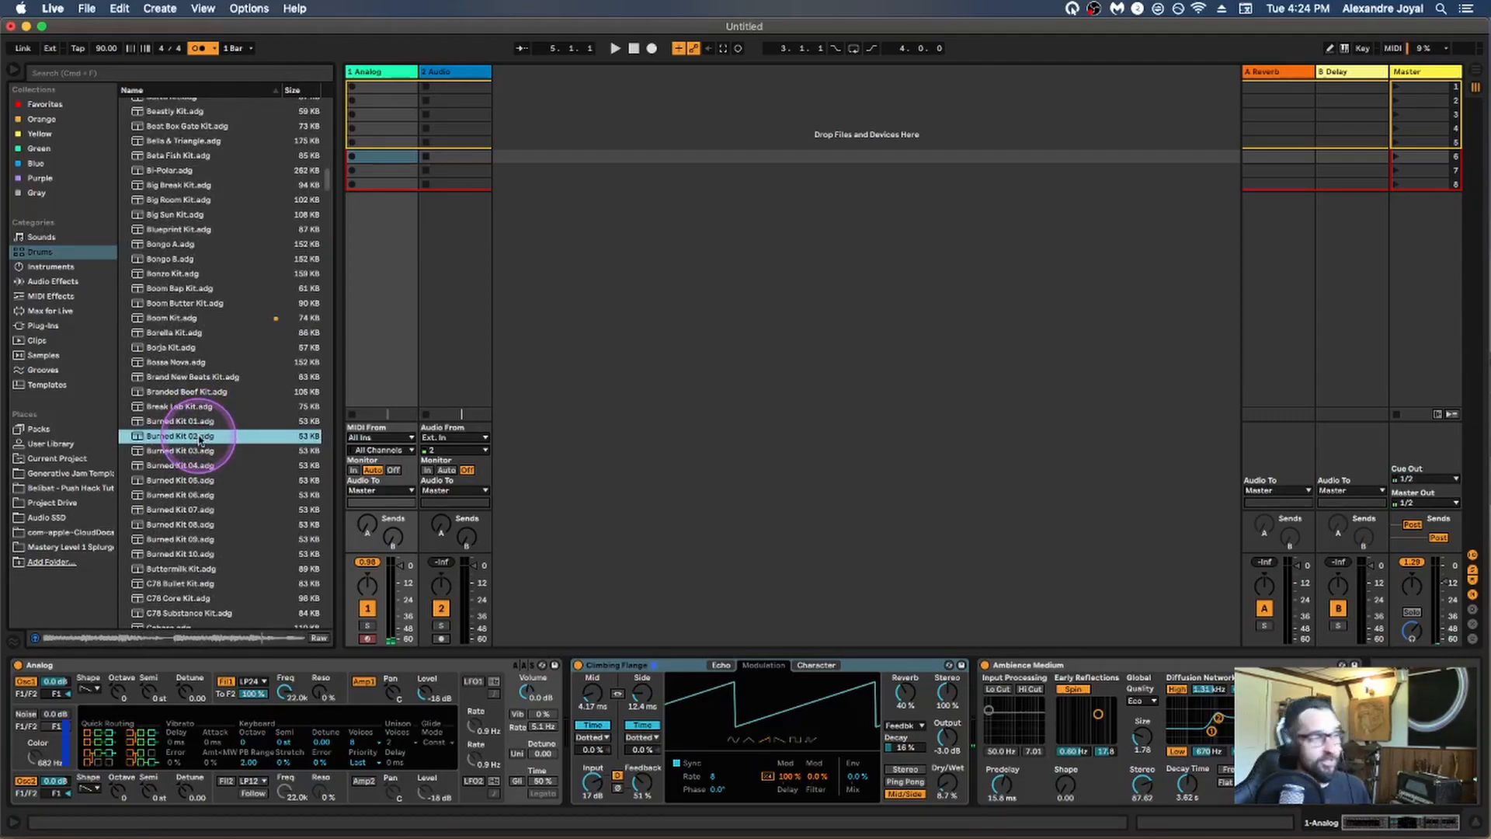
Replace the Analog instrument on the first track with Burned Kit 02 and delete its Climbing Flange and Ambience Medium effects
double_click(200, 437)
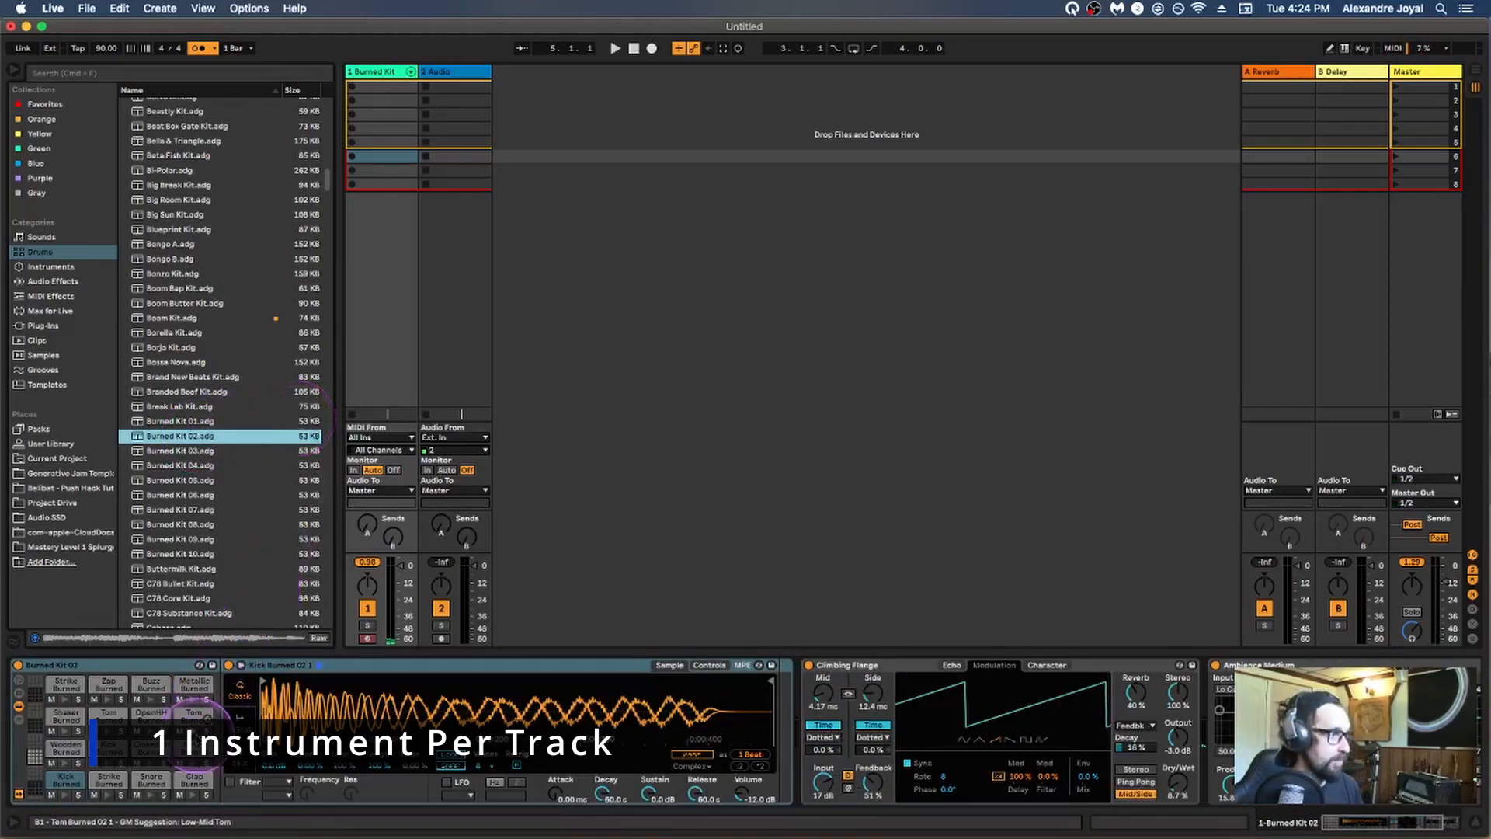
click(198, 727)
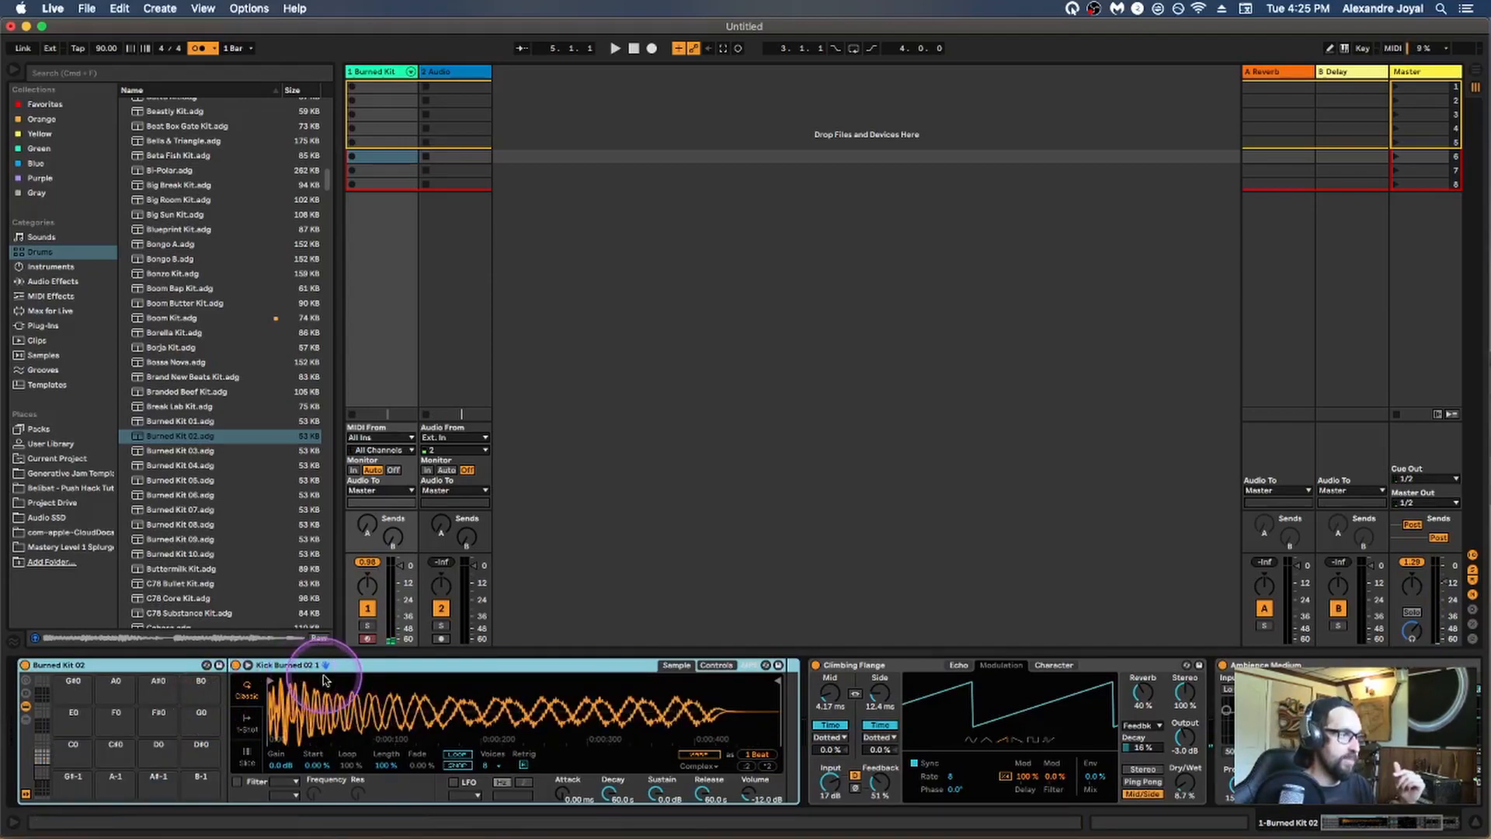
scroll(325, 680, right, 3)
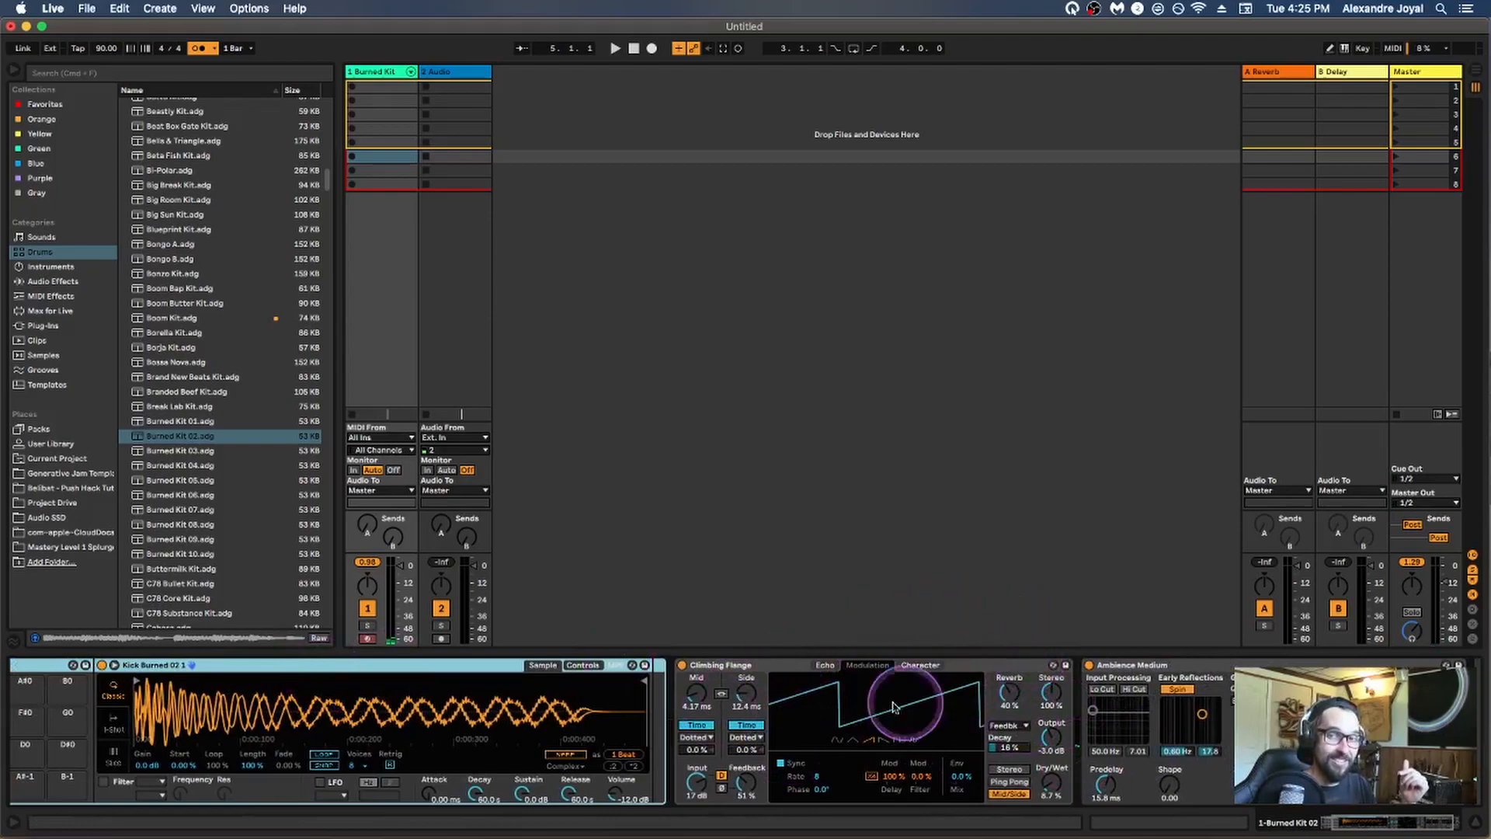
click(978, 669)
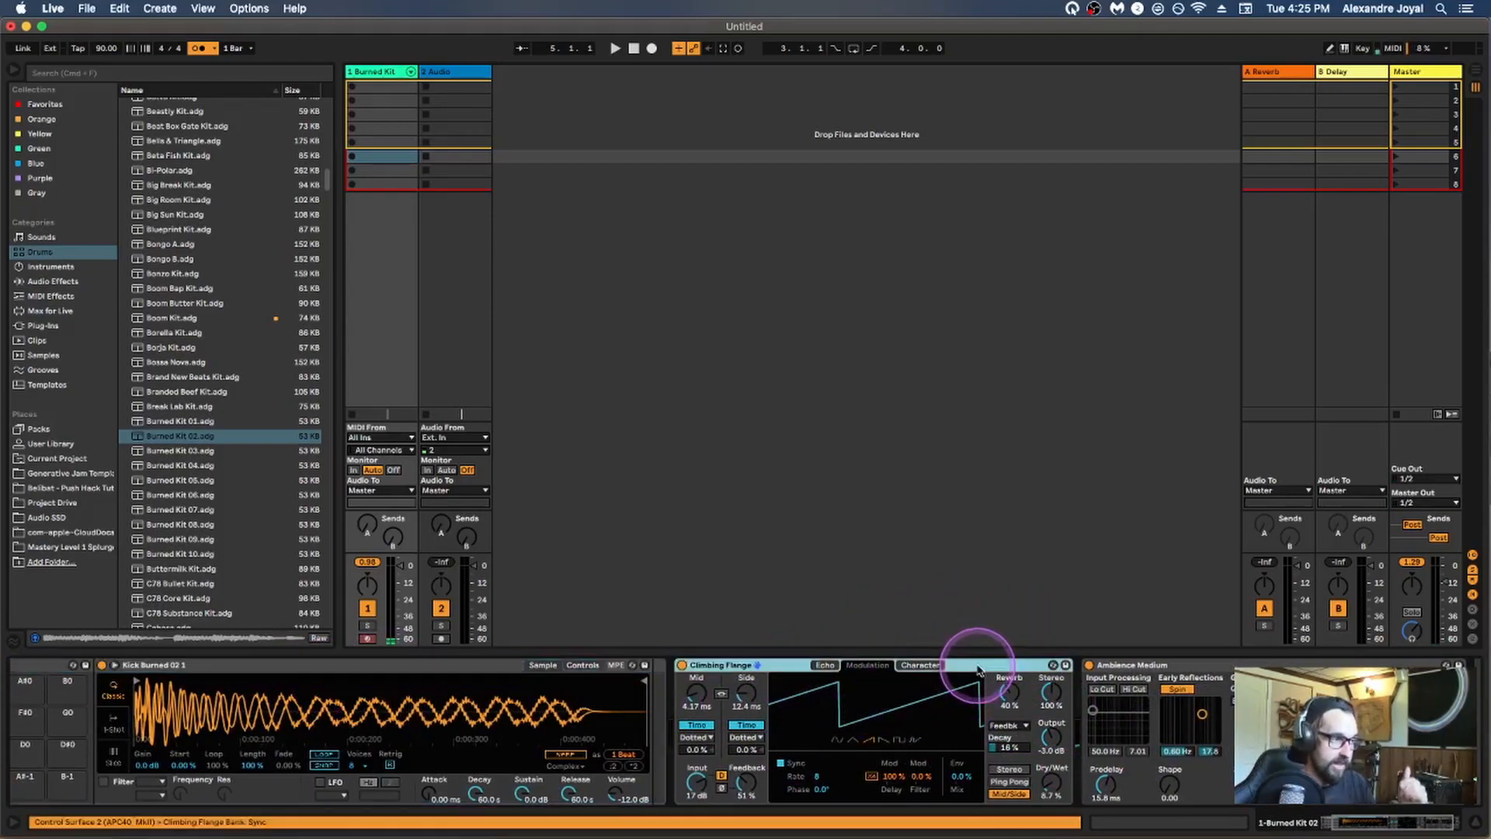
shift+click(1216, 666)
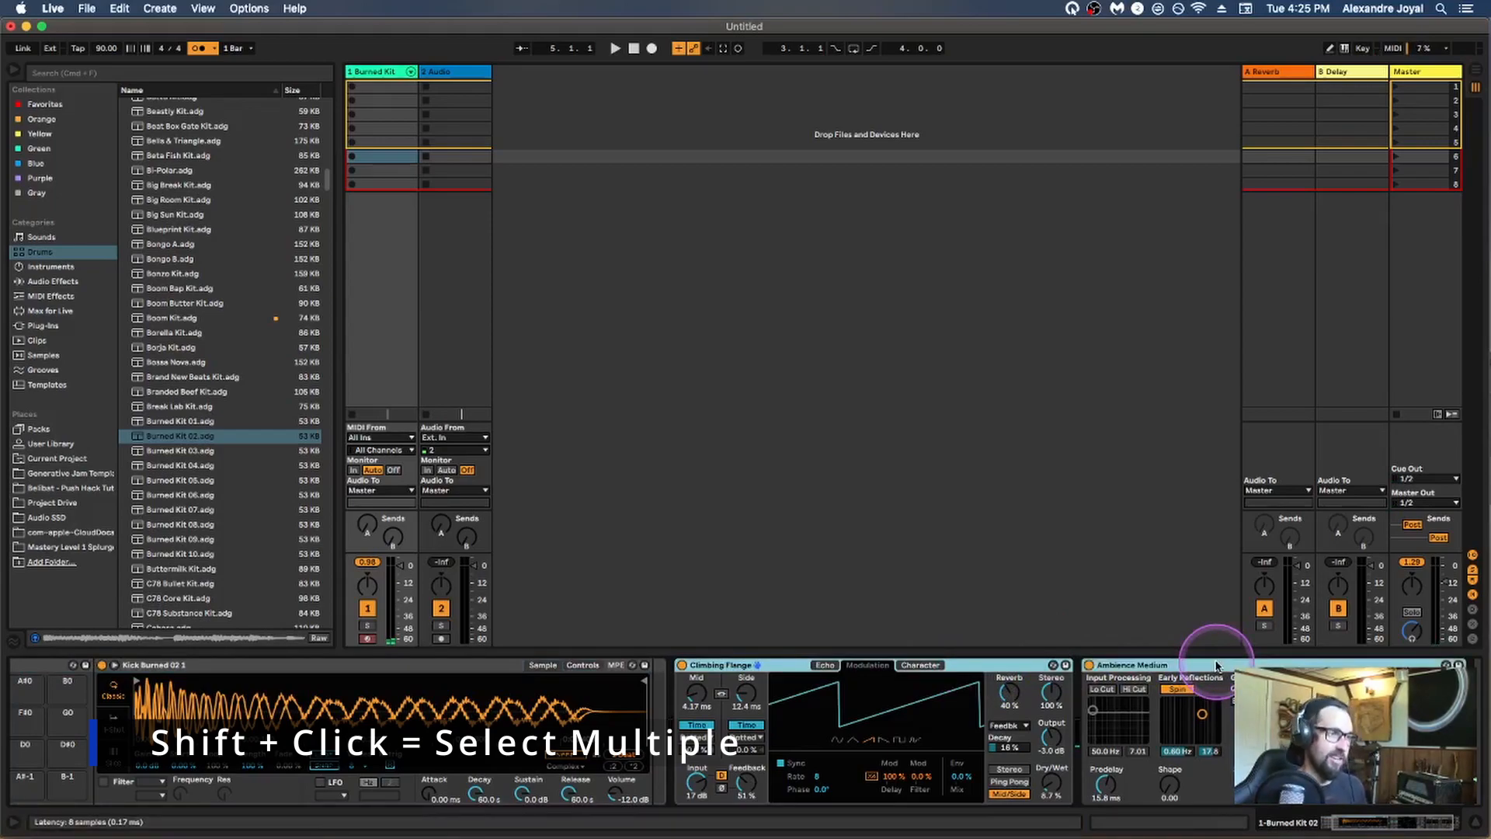
key(Delete)
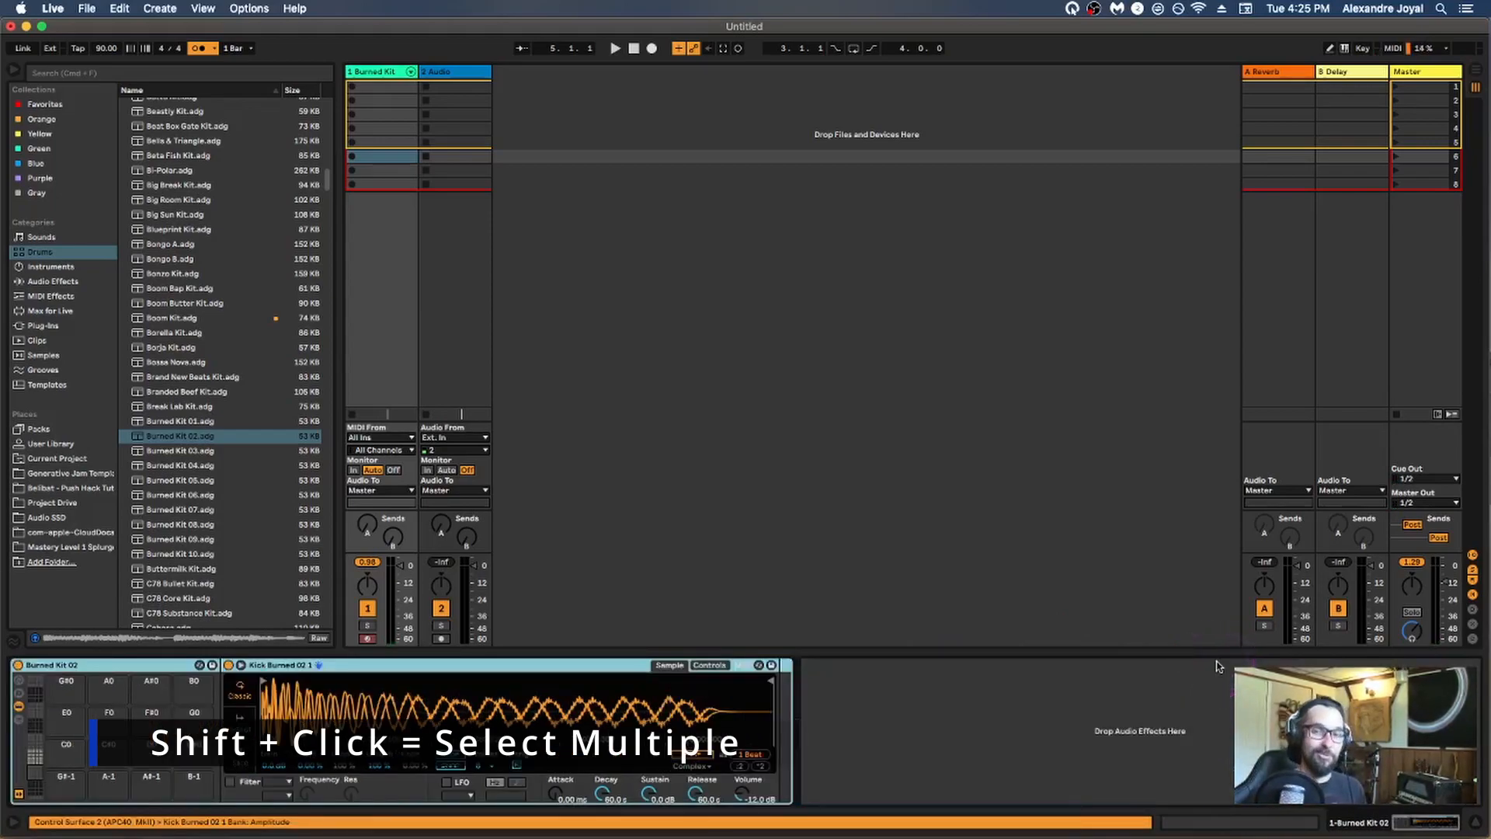
click(961, 534)
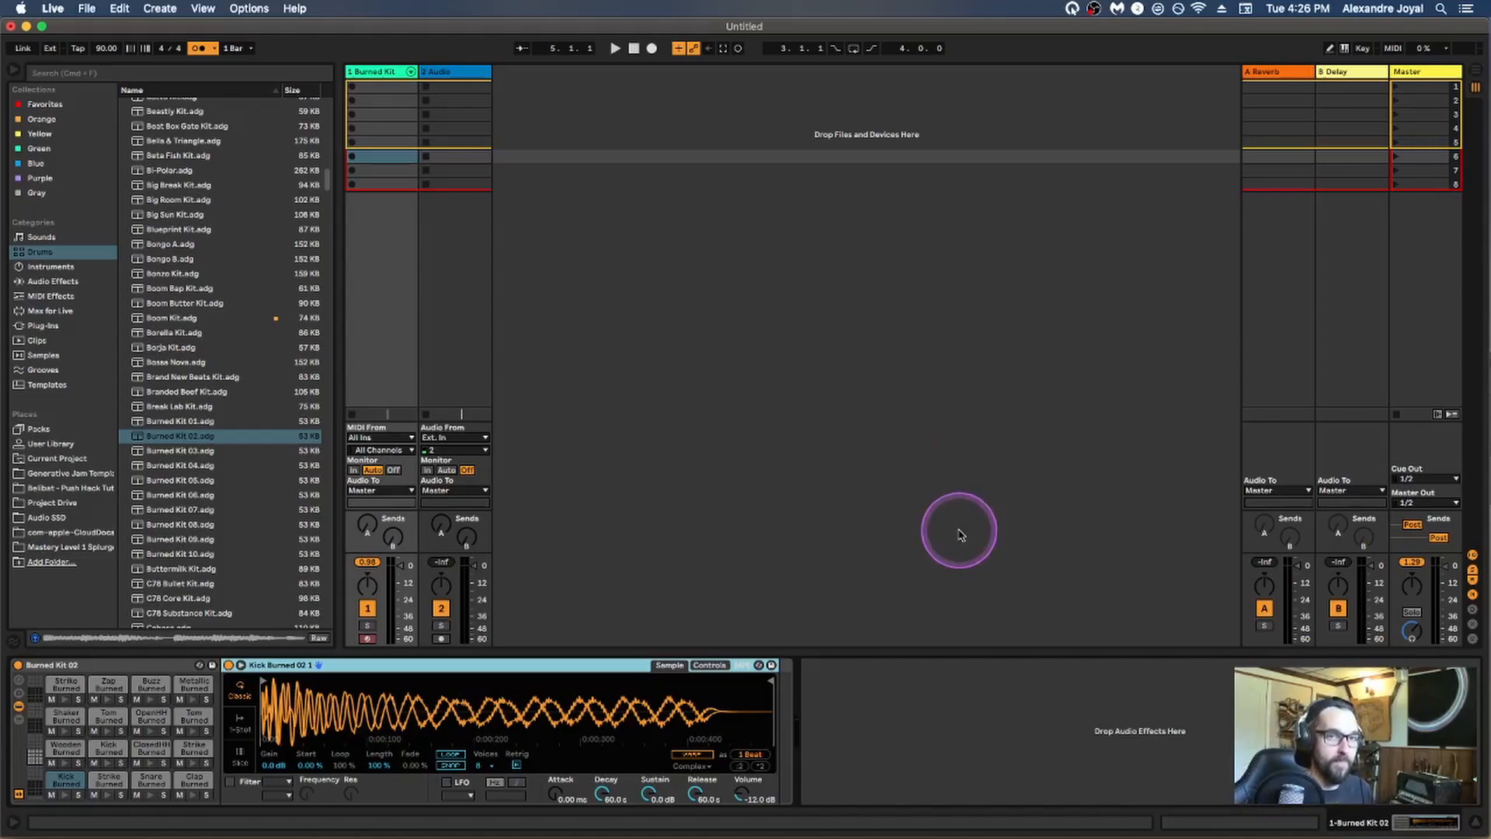
click(760, 472)
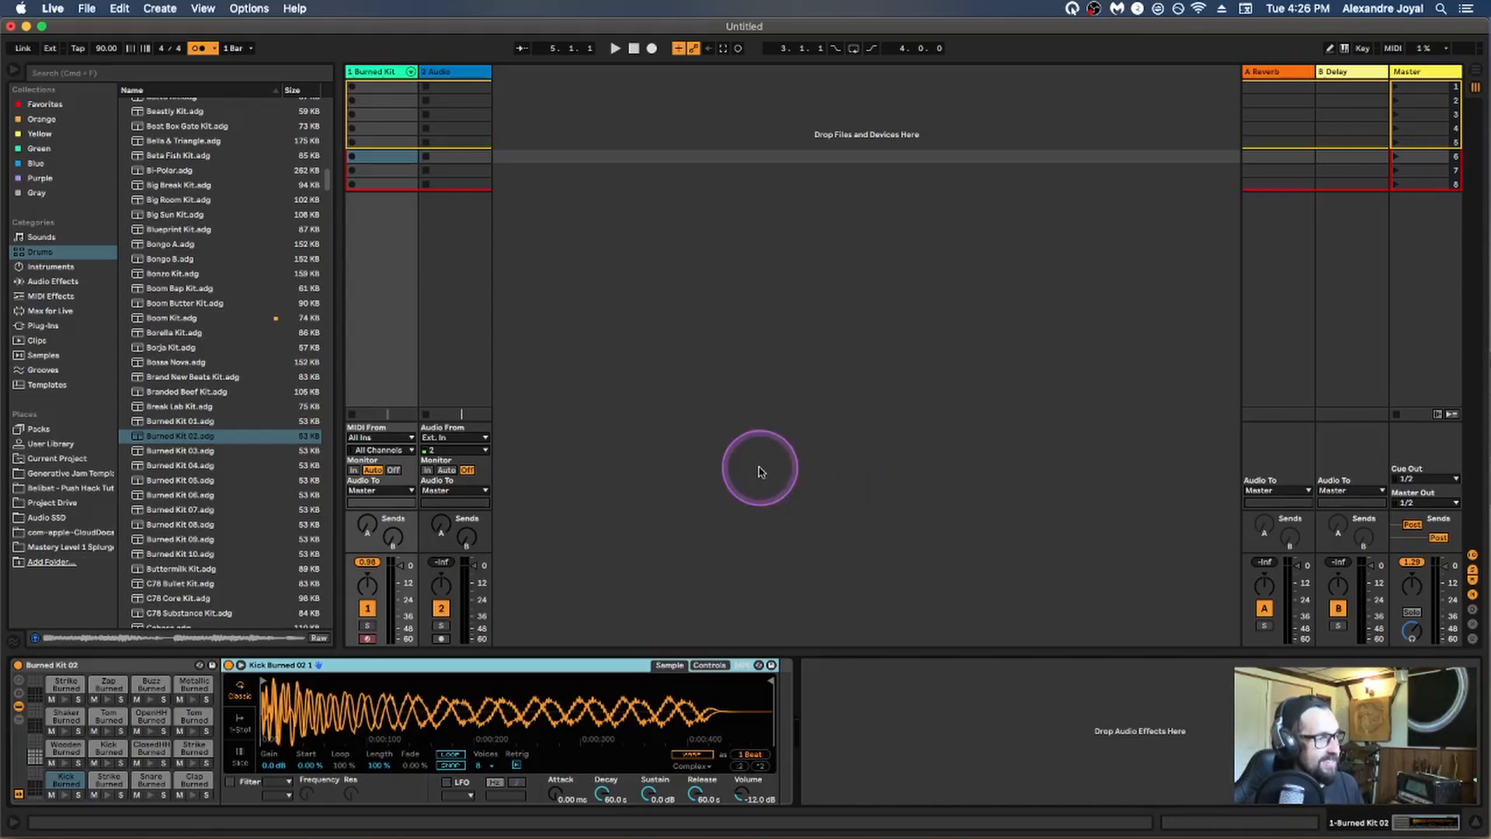
click(760, 472)
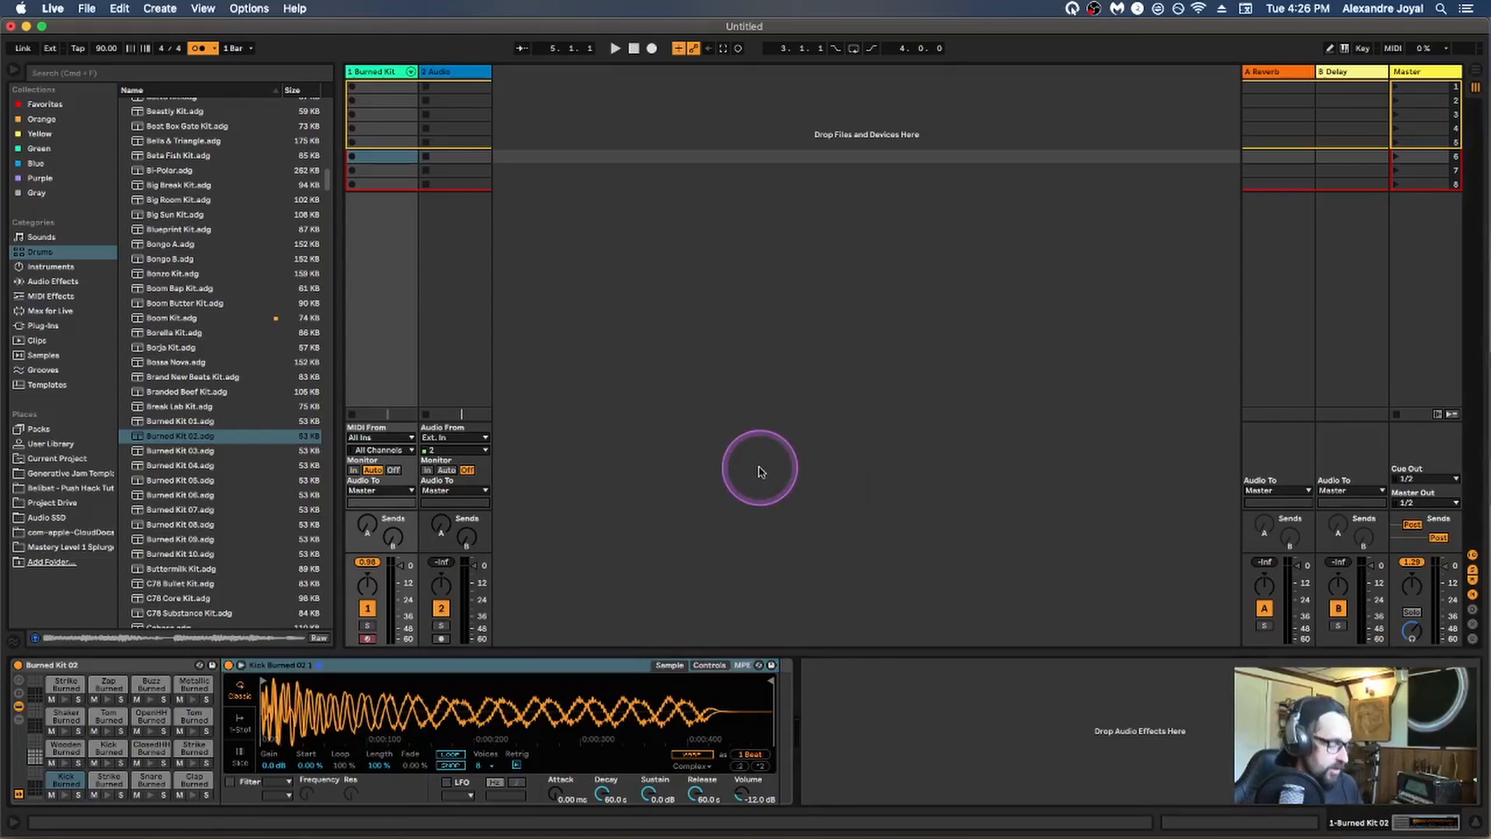
Switch back and forth between the Session and Arrangement views, showing the Burned Kit track's devices in the Arrangement
key(Tab)
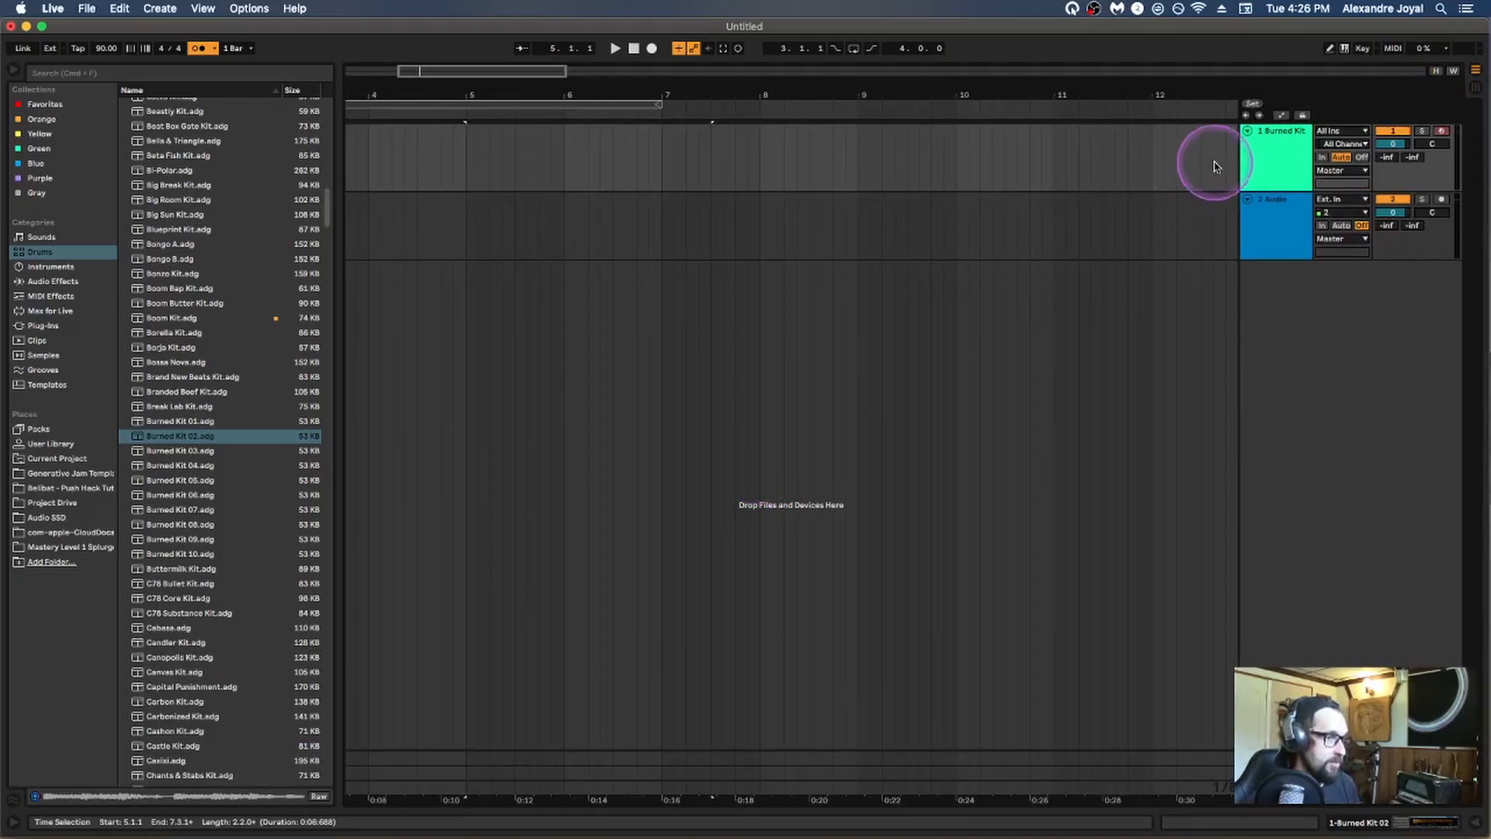
double_click(1281, 152)
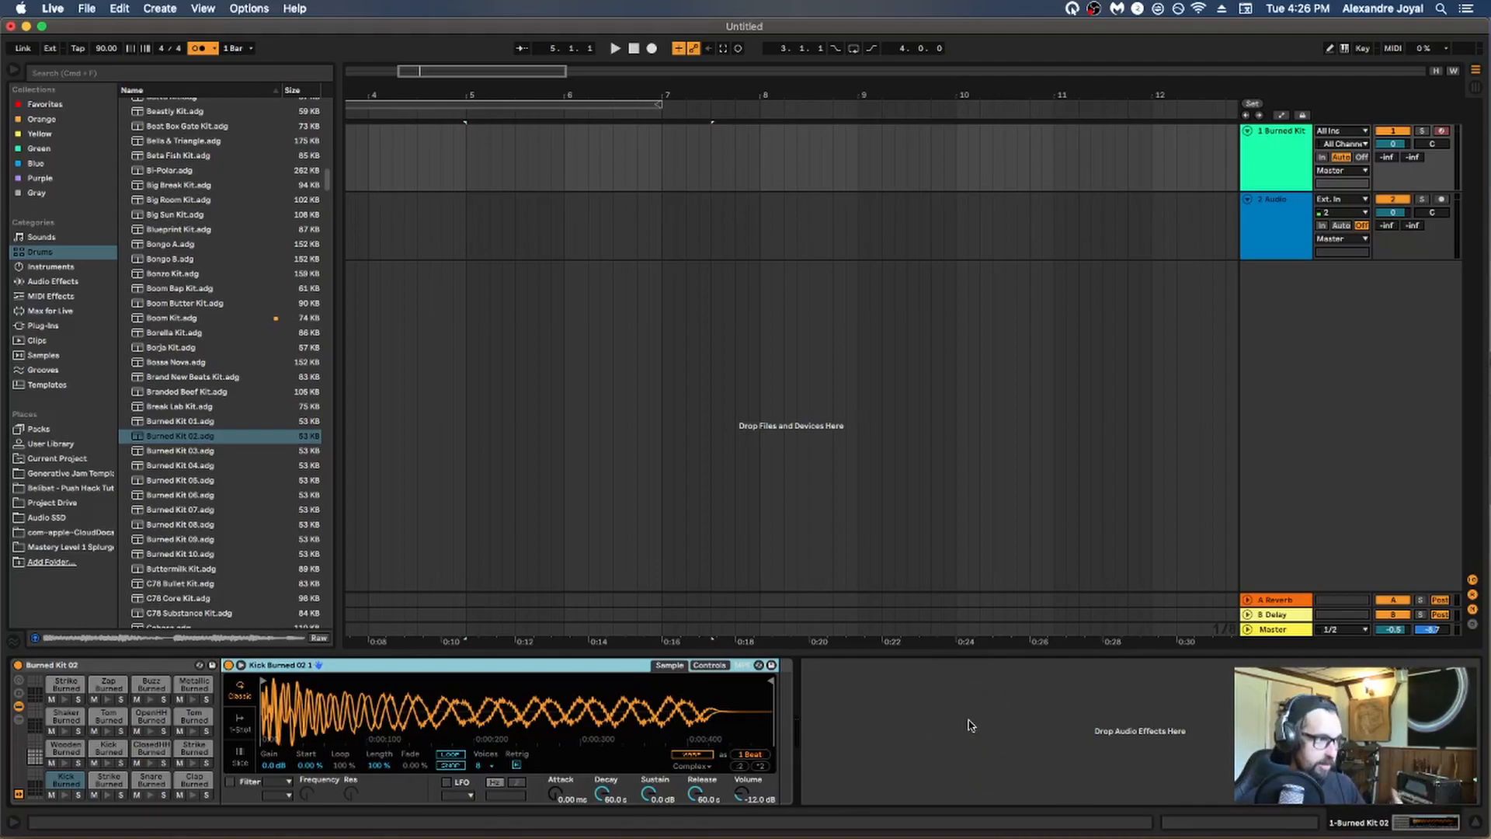
key(Tab)
key(Tab)
key(Tab)
key(Tab)
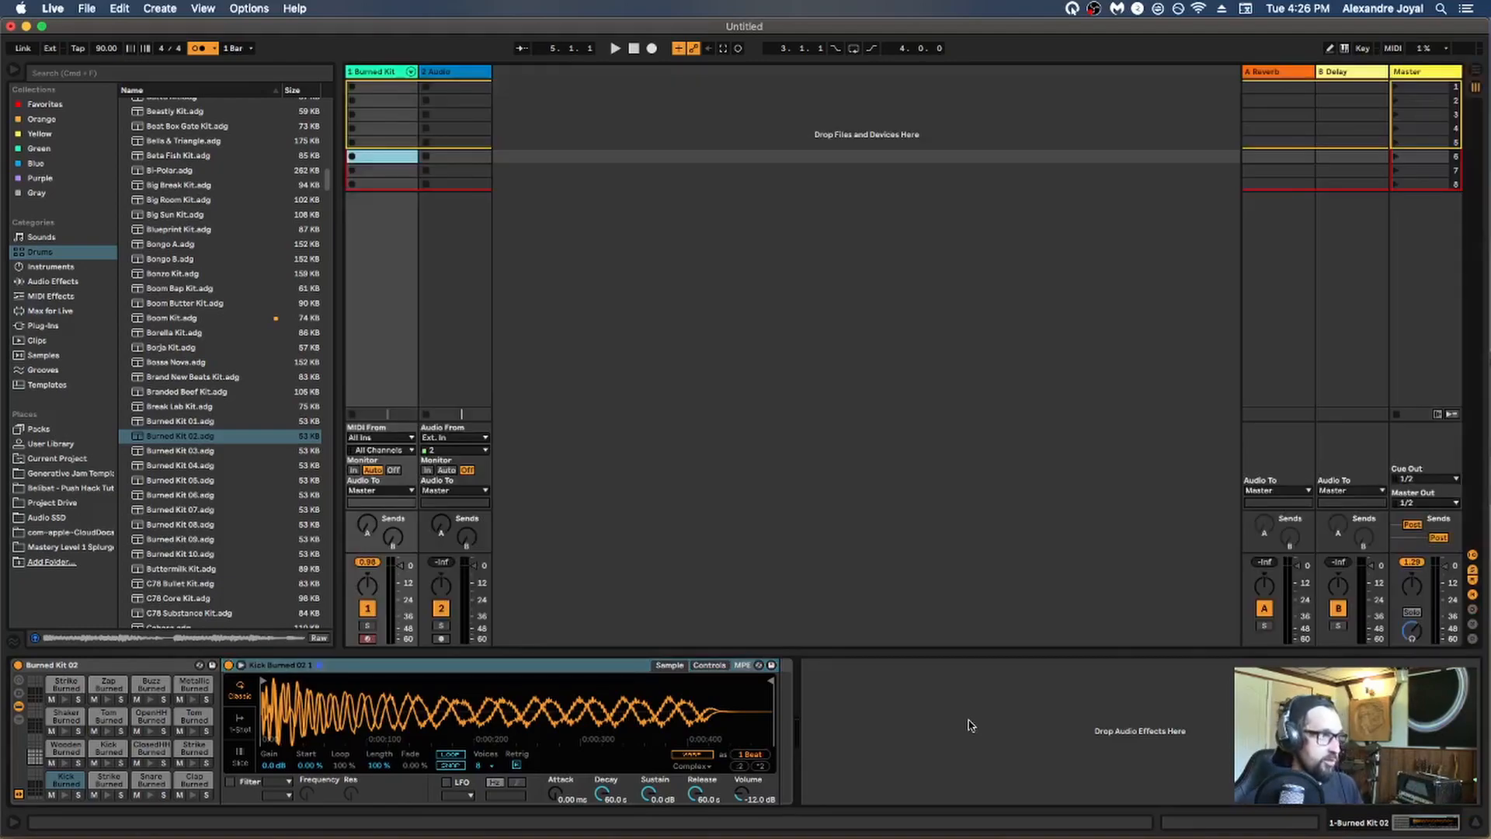
key(Tab)
key(Tab)
key(Tab)
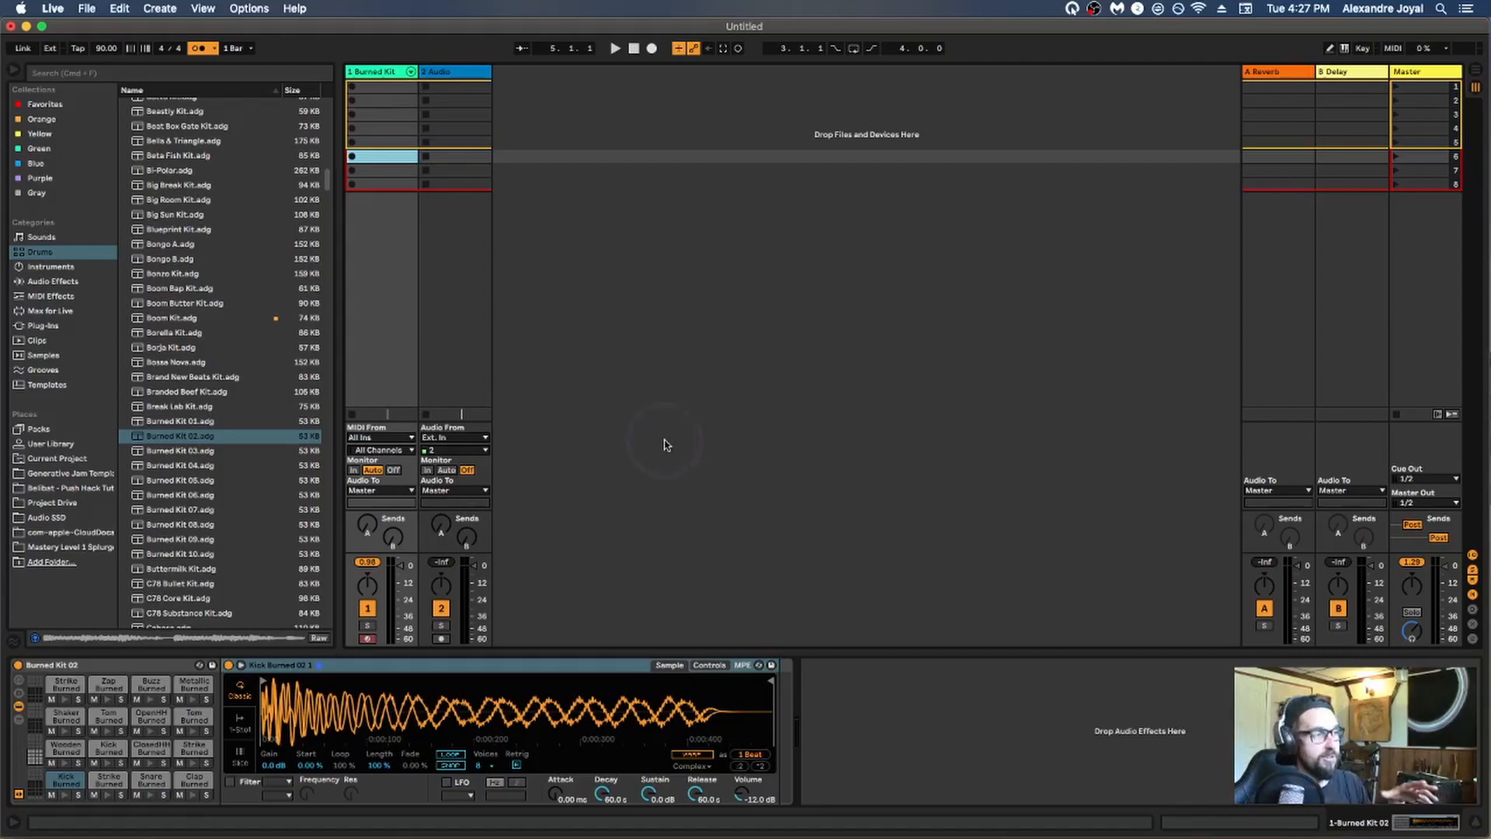
click(188, 717)
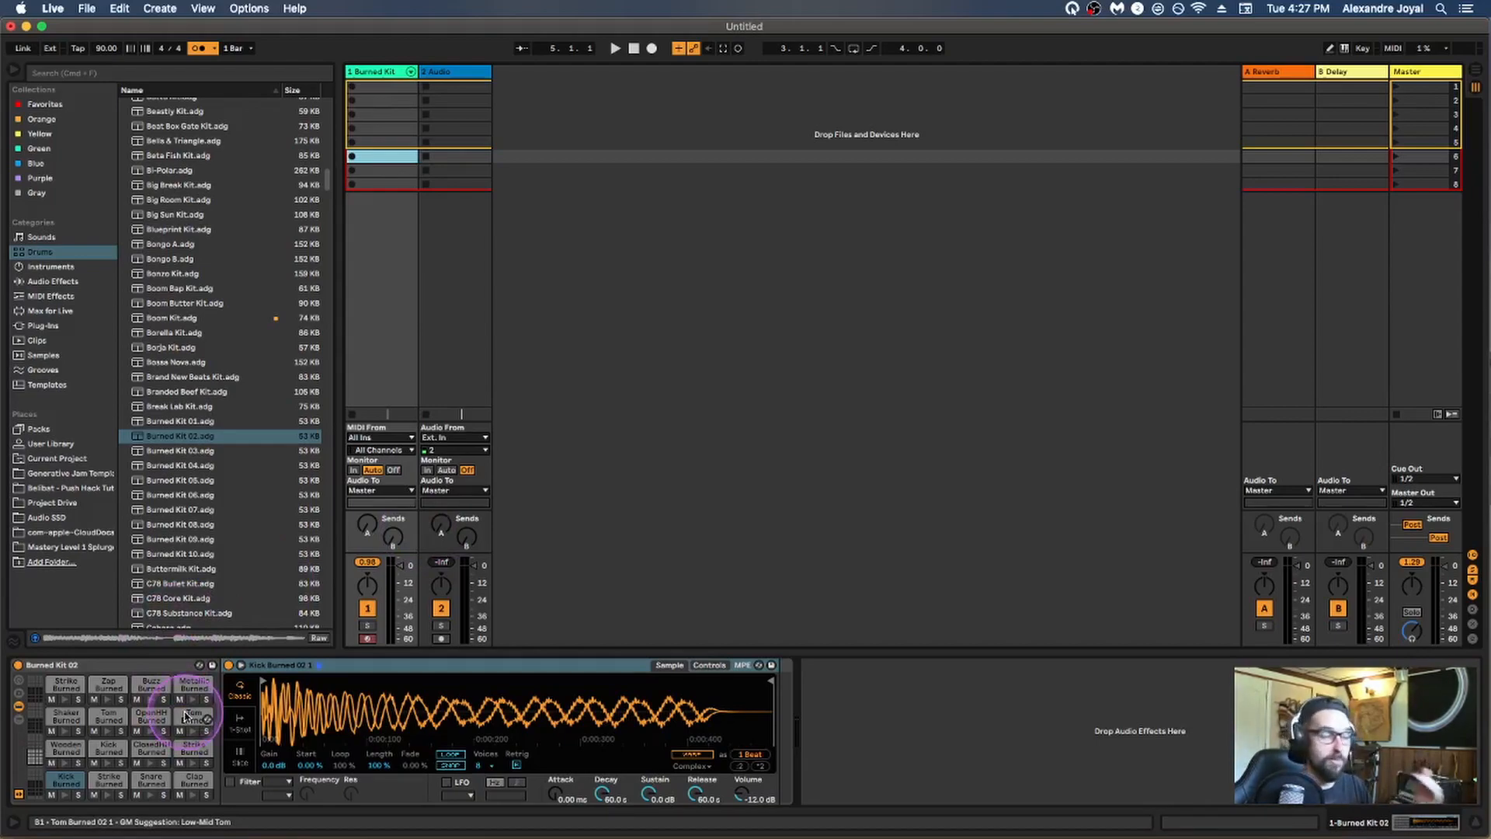
click(254, 669)
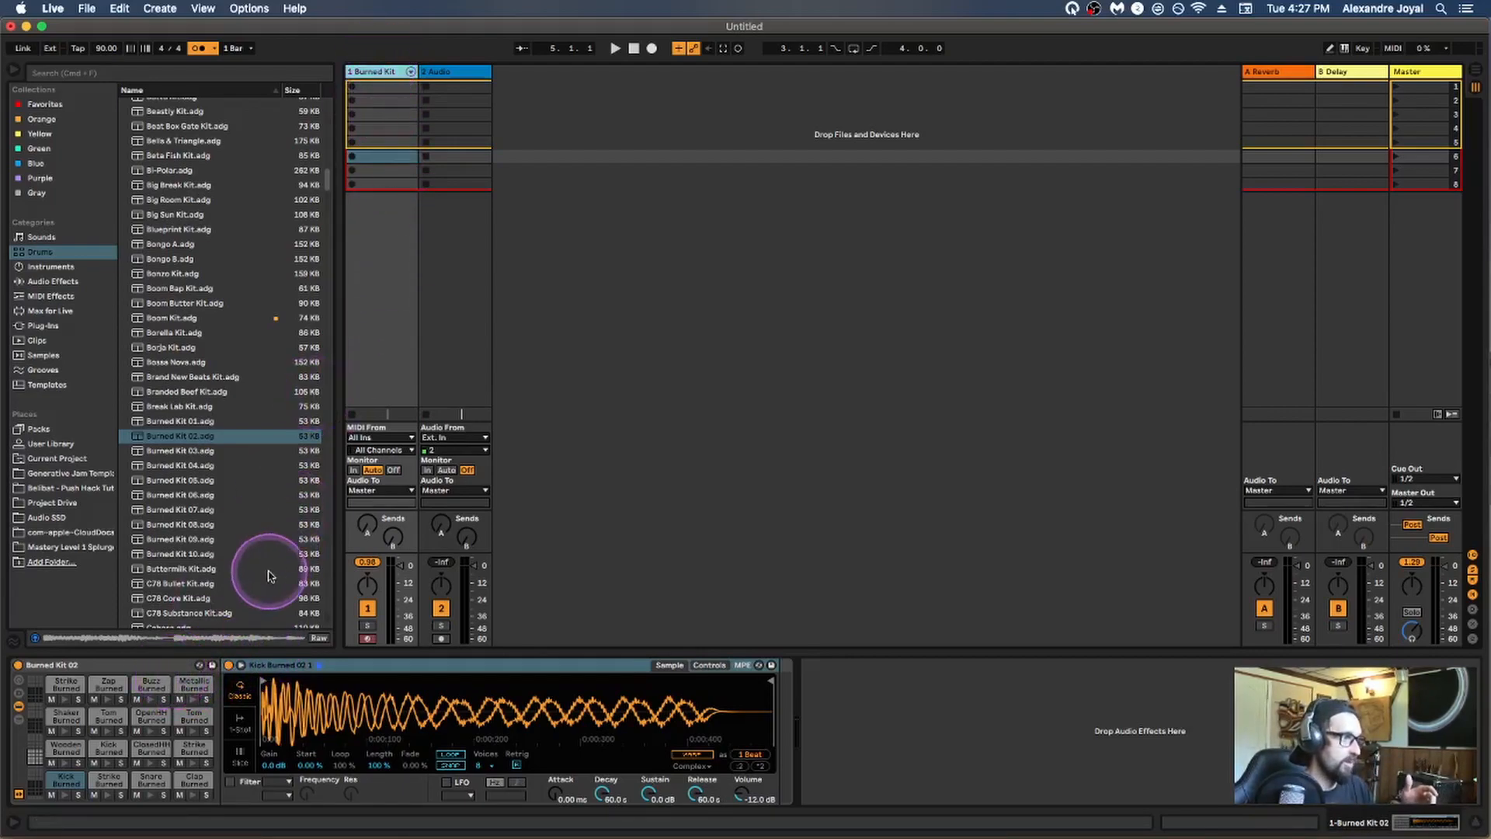
click(145, 663)
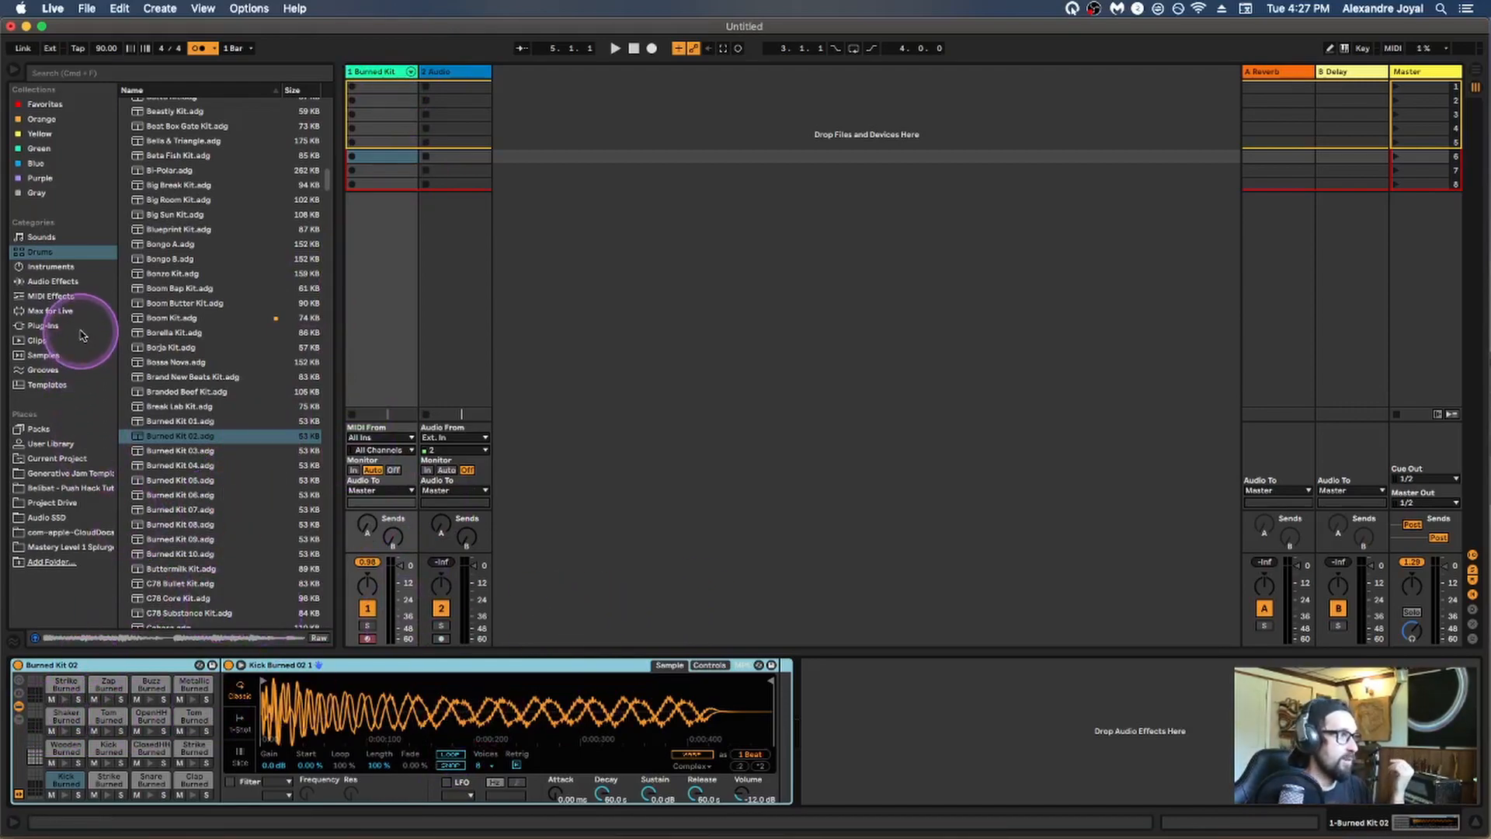
Add the Saturator from Drive & Color after Burned Kit 02, followed by the Reverb effect's Ambience room preset
click(52, 283)
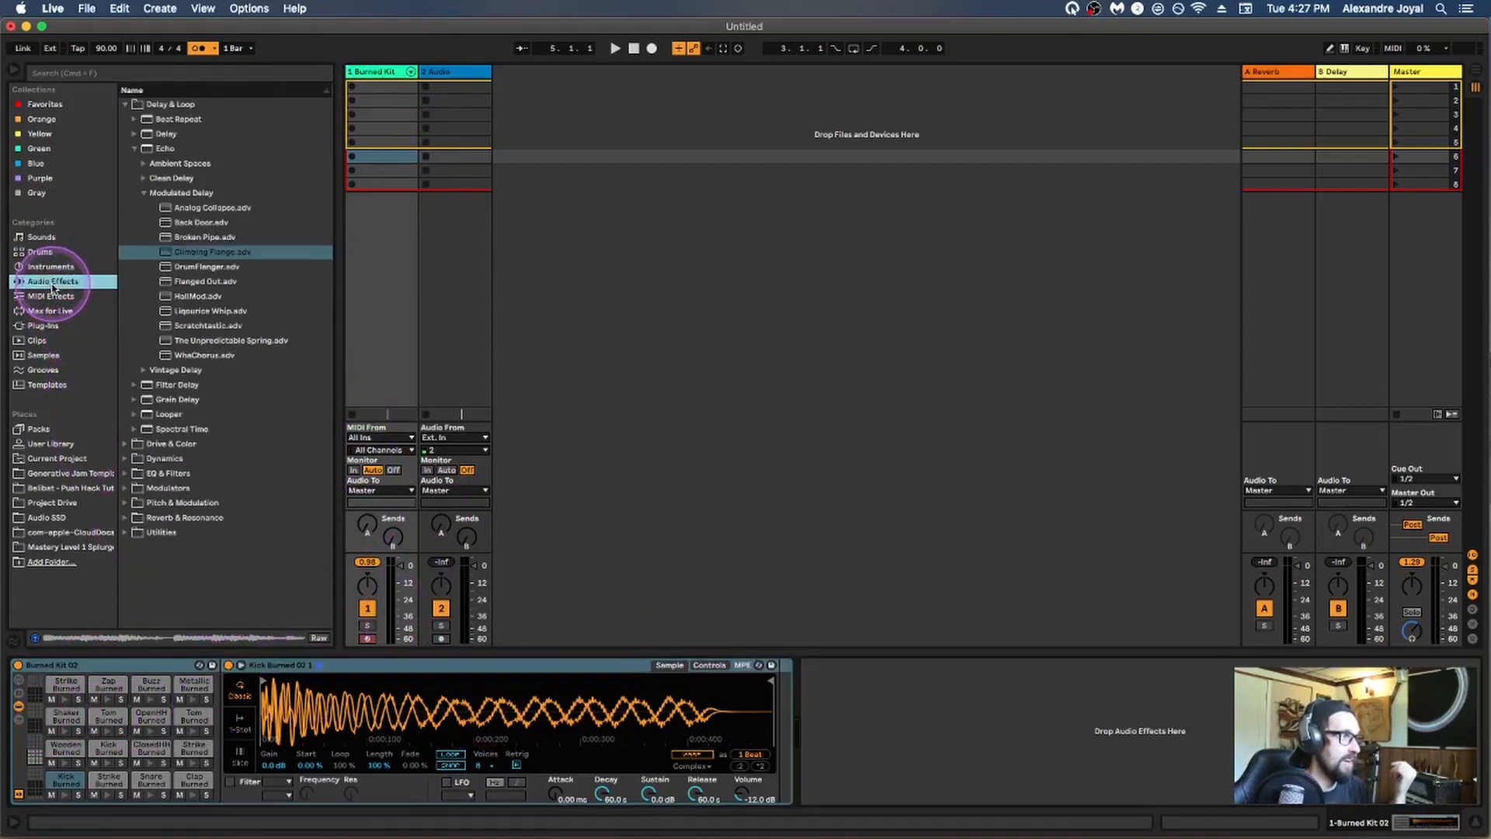
click(124, 104)
click(125, 119)
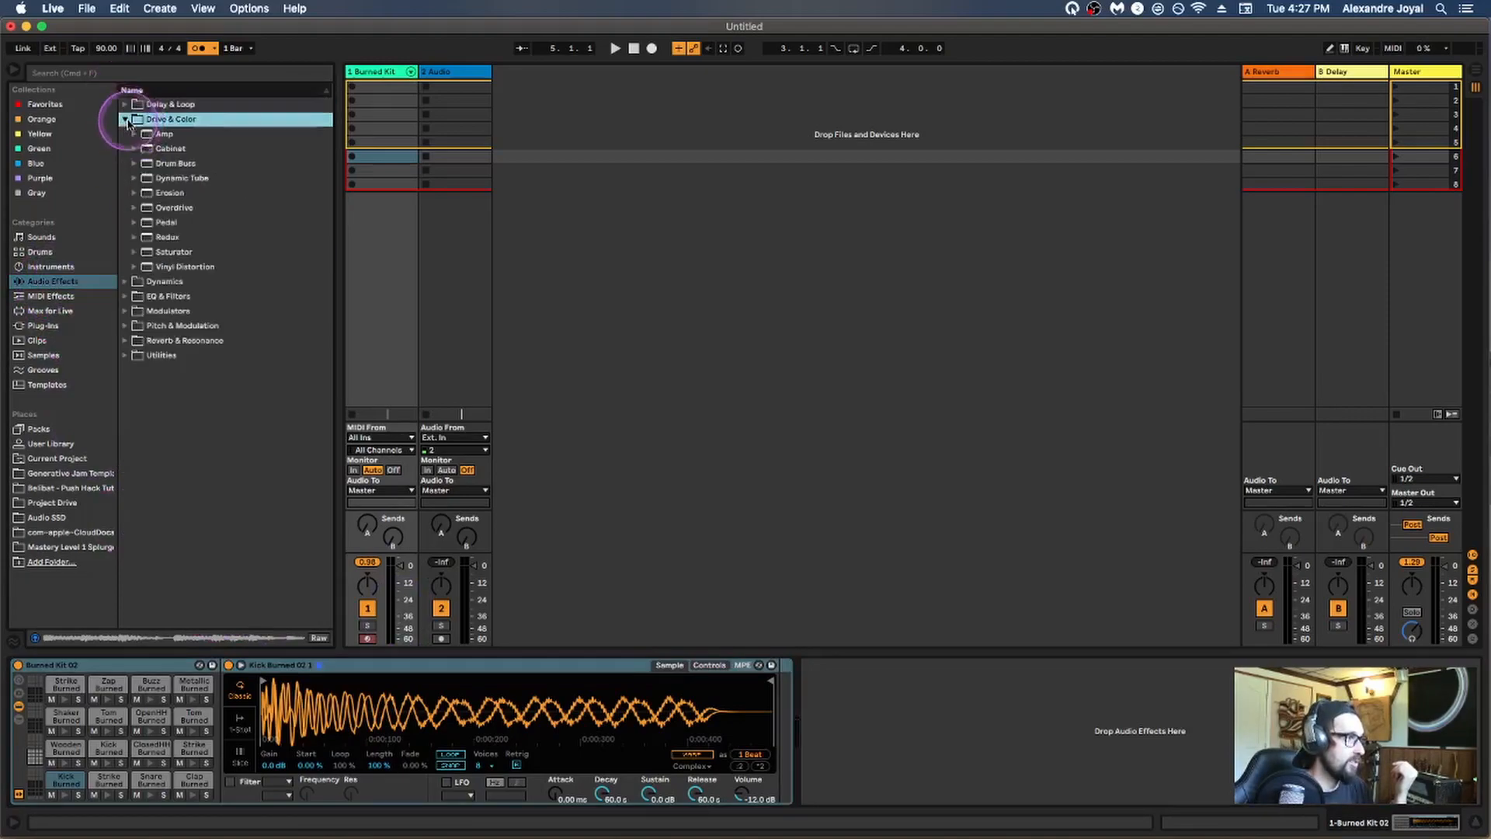
drag(174, 252, 881, 673)
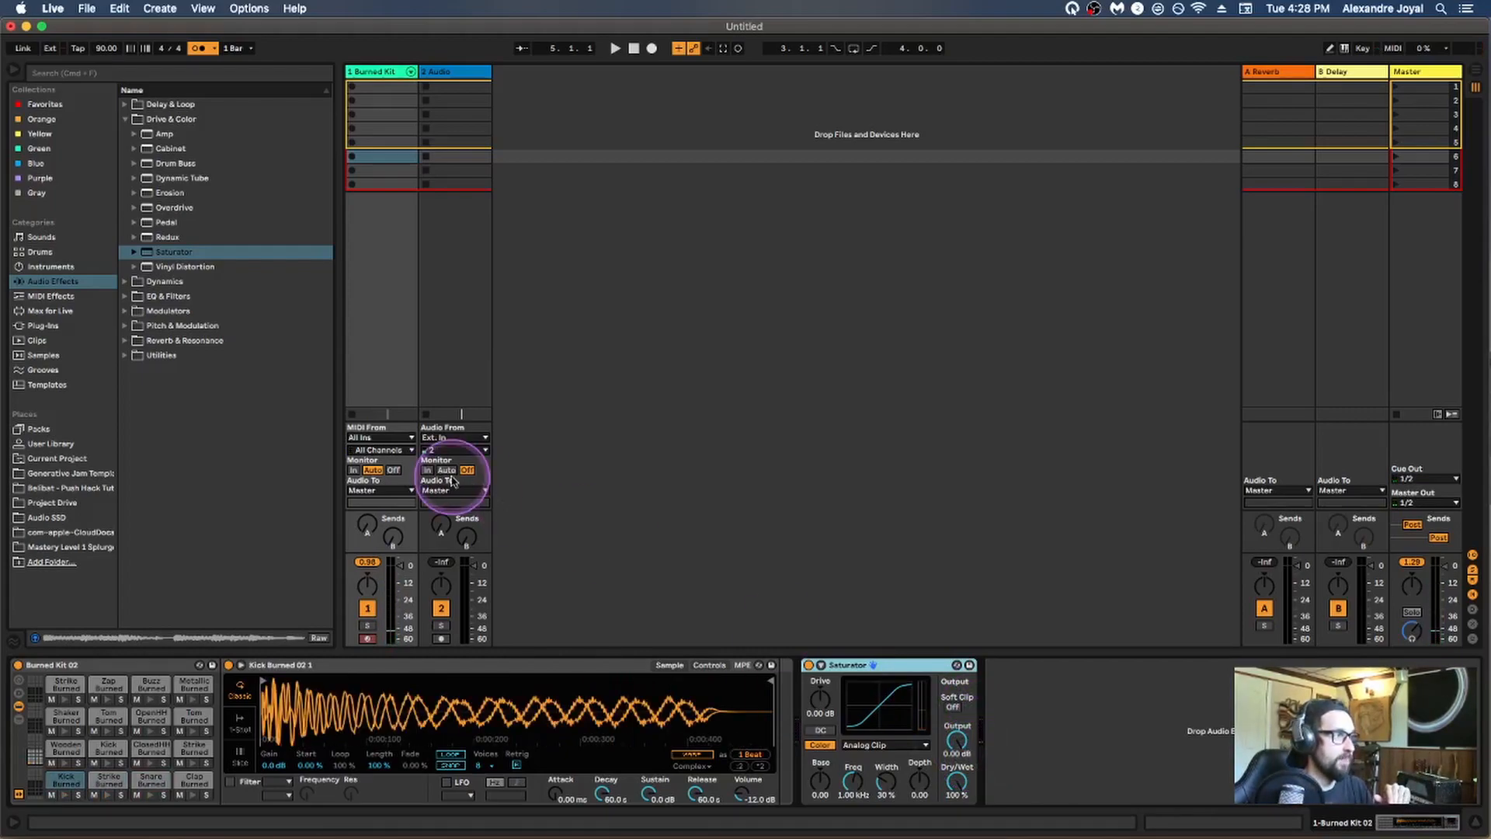
click(129, 343)
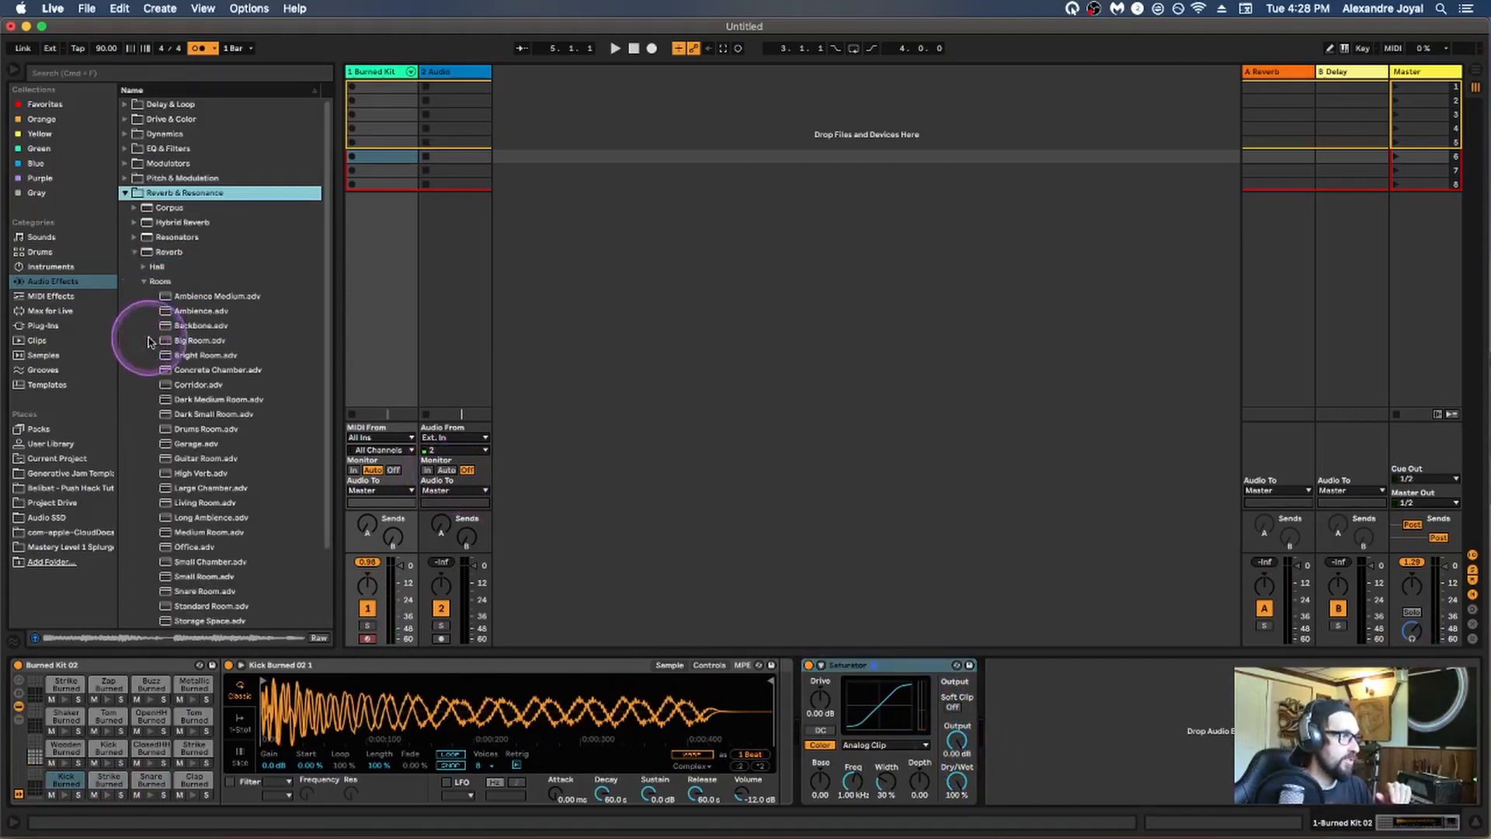
drag(204, 313, 1048, 730)
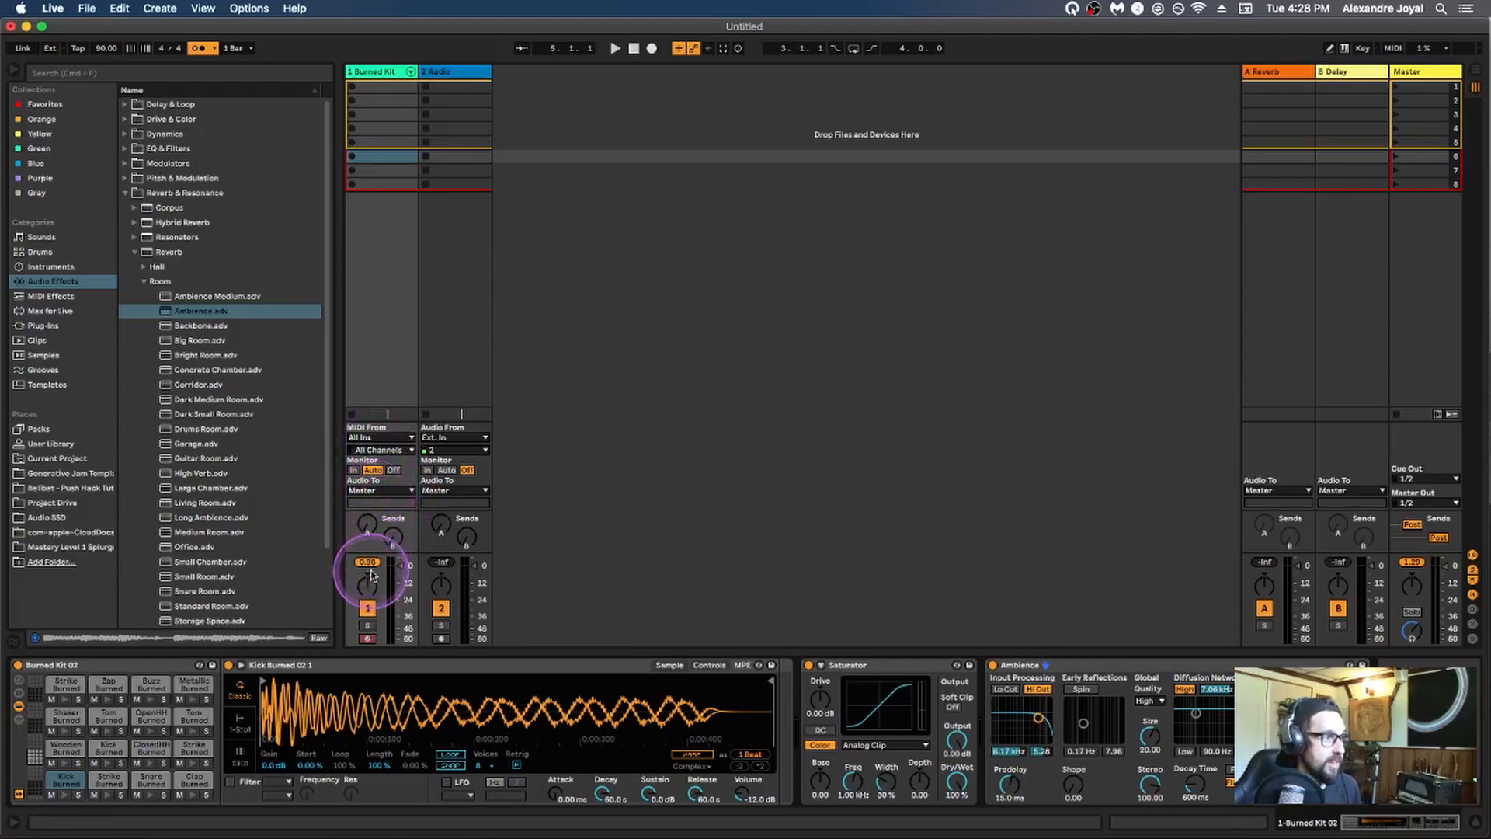
Try out the panning and volume controls of the Burned Kit track in the mixer
drag(368, 581, 366, 576)
drag(369, 576, 369, 577)
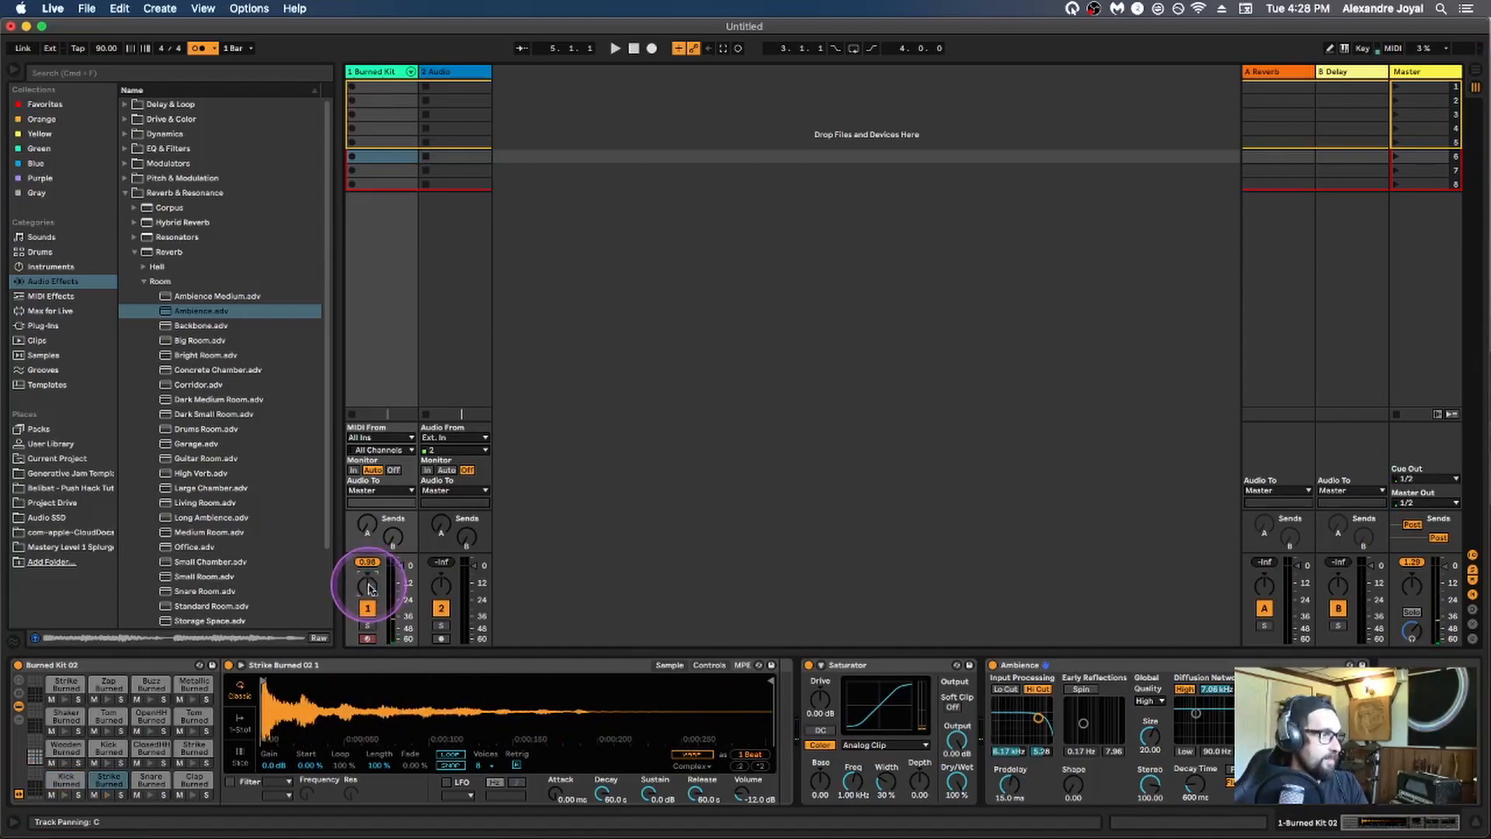
drag(399, 565, 396, 574)
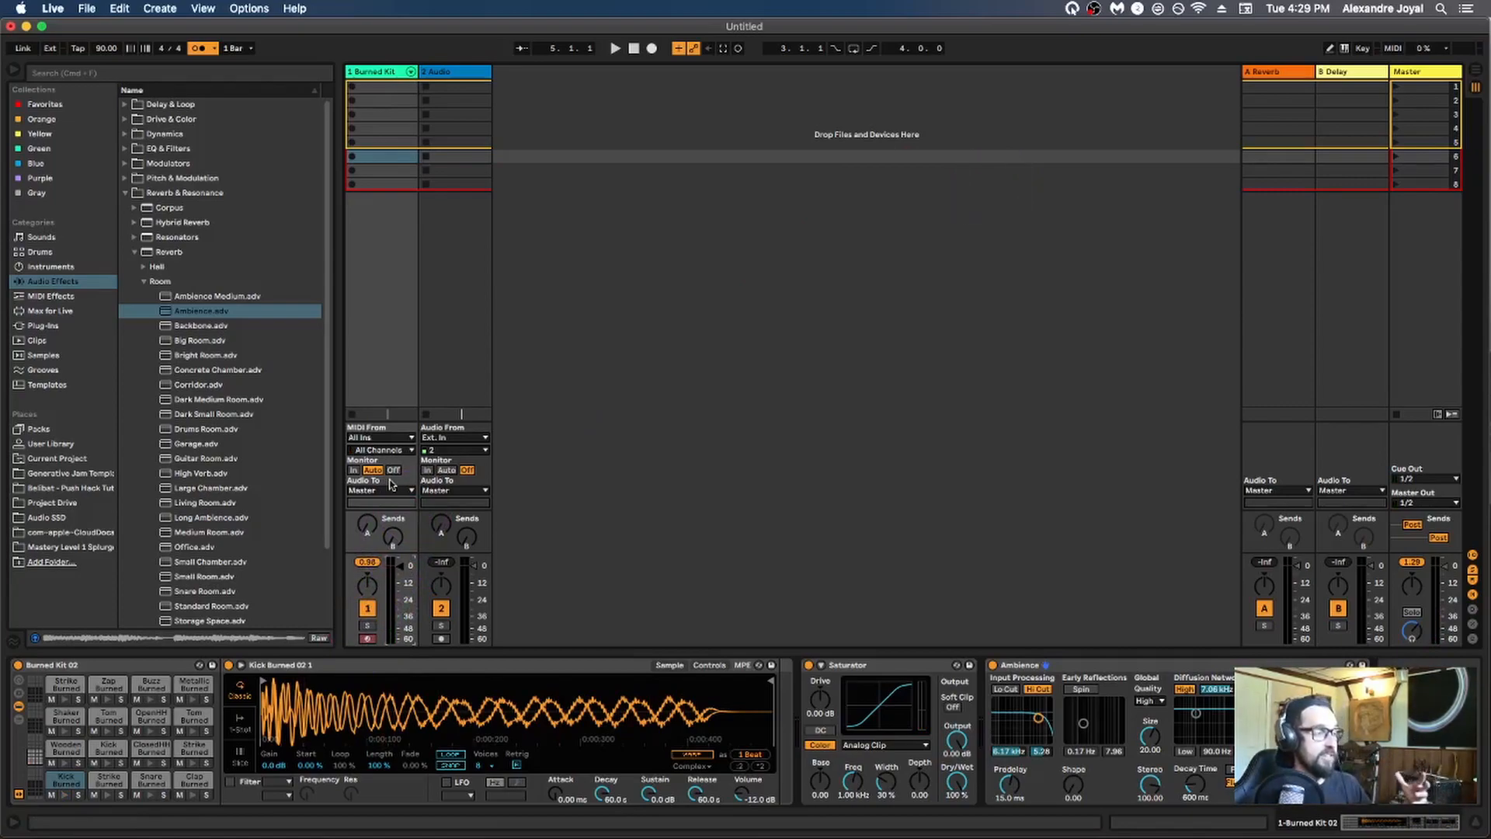
Raise the Burned Kit track's send B to about -12.4 dB and check the device on the B Delay return track
drag(368, 528, 394, 536)
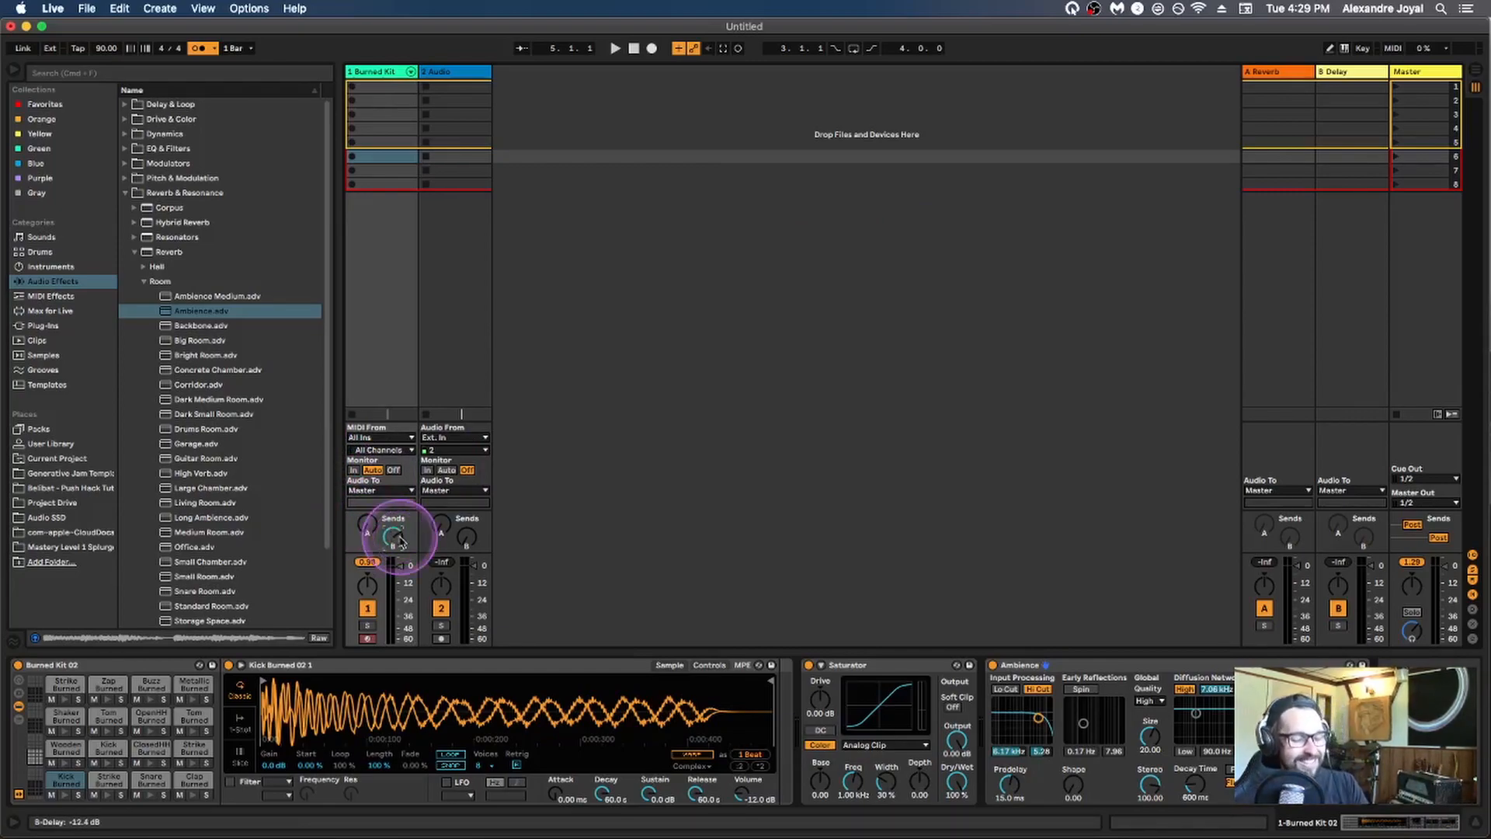
click(1330, 73)
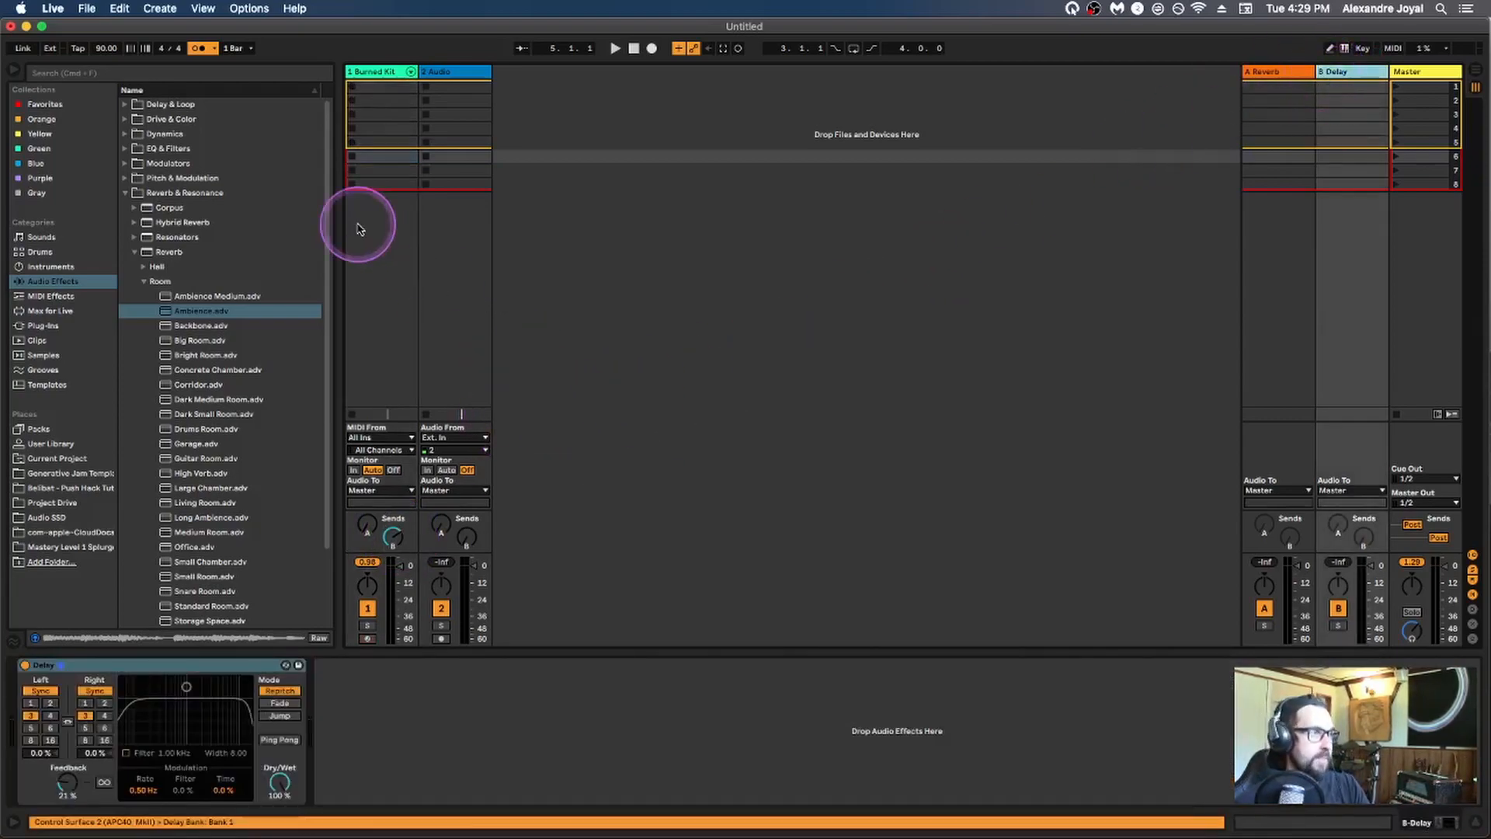
click(383, 72)
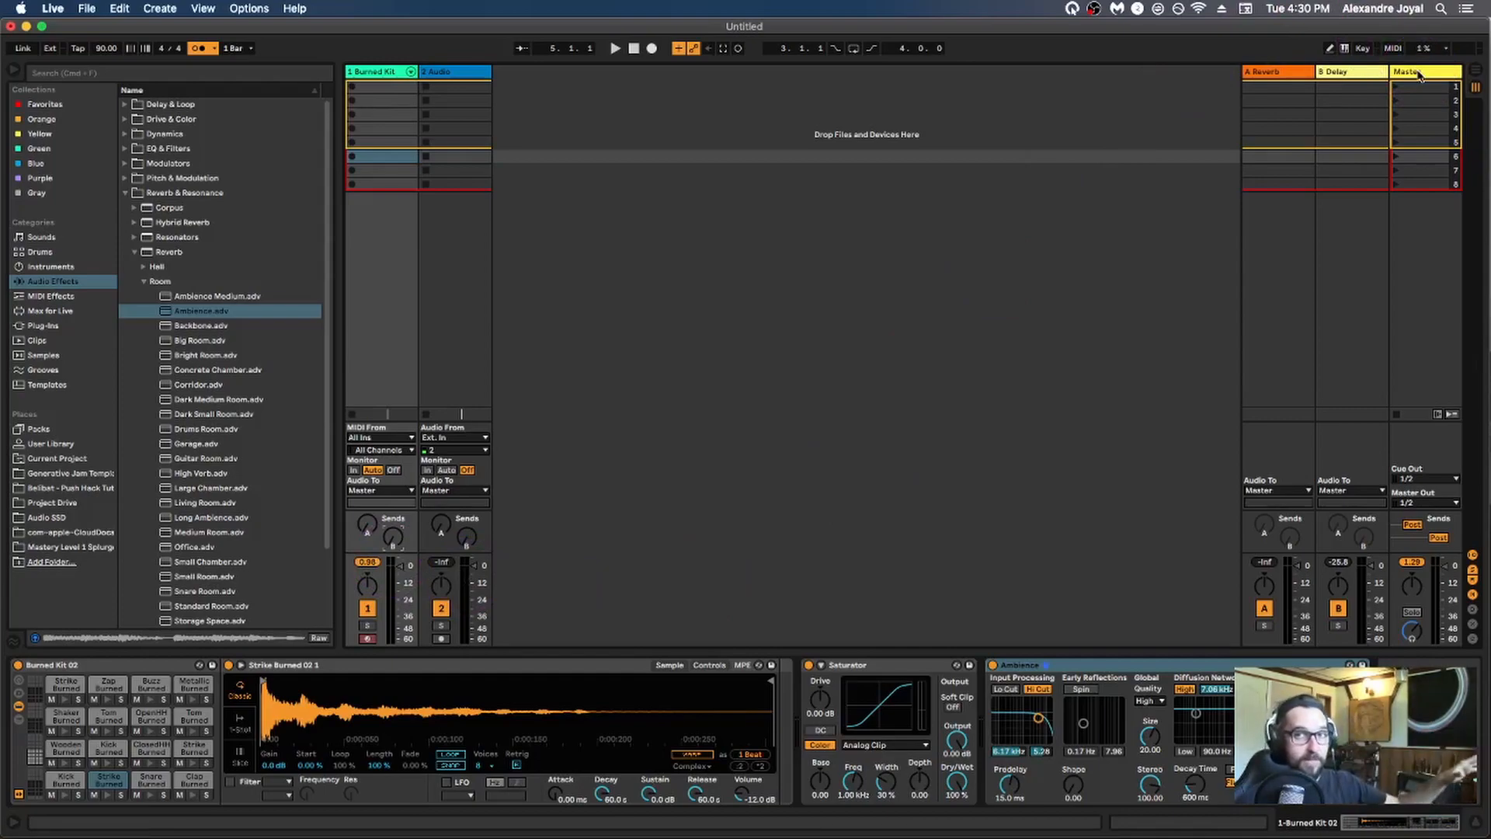
Load the Light Waze preset from the Synth Keys sounds onto the first track in place of Burned Kit 02
click(51, 295)
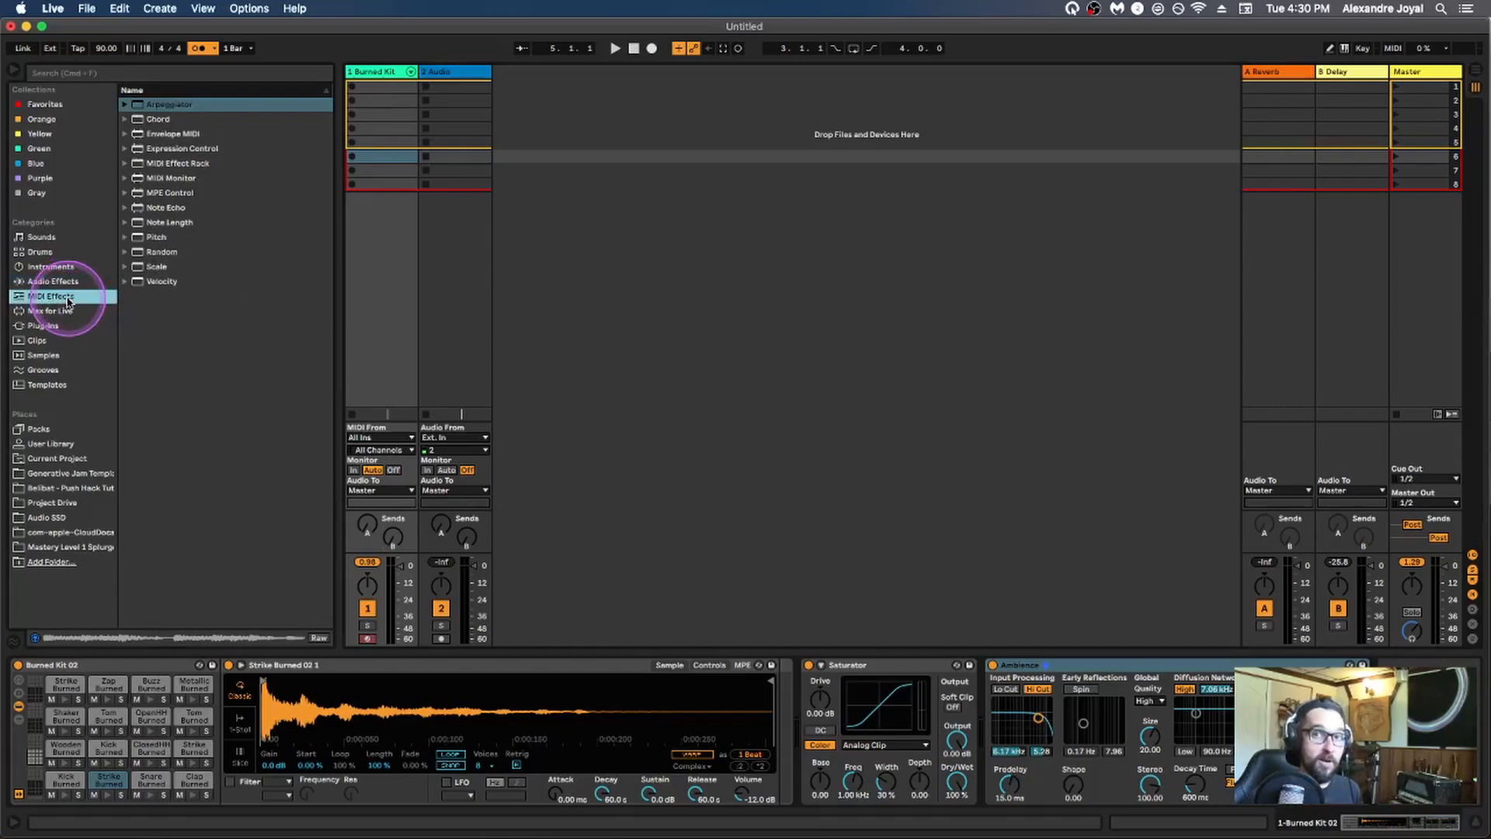
click(39, 237)
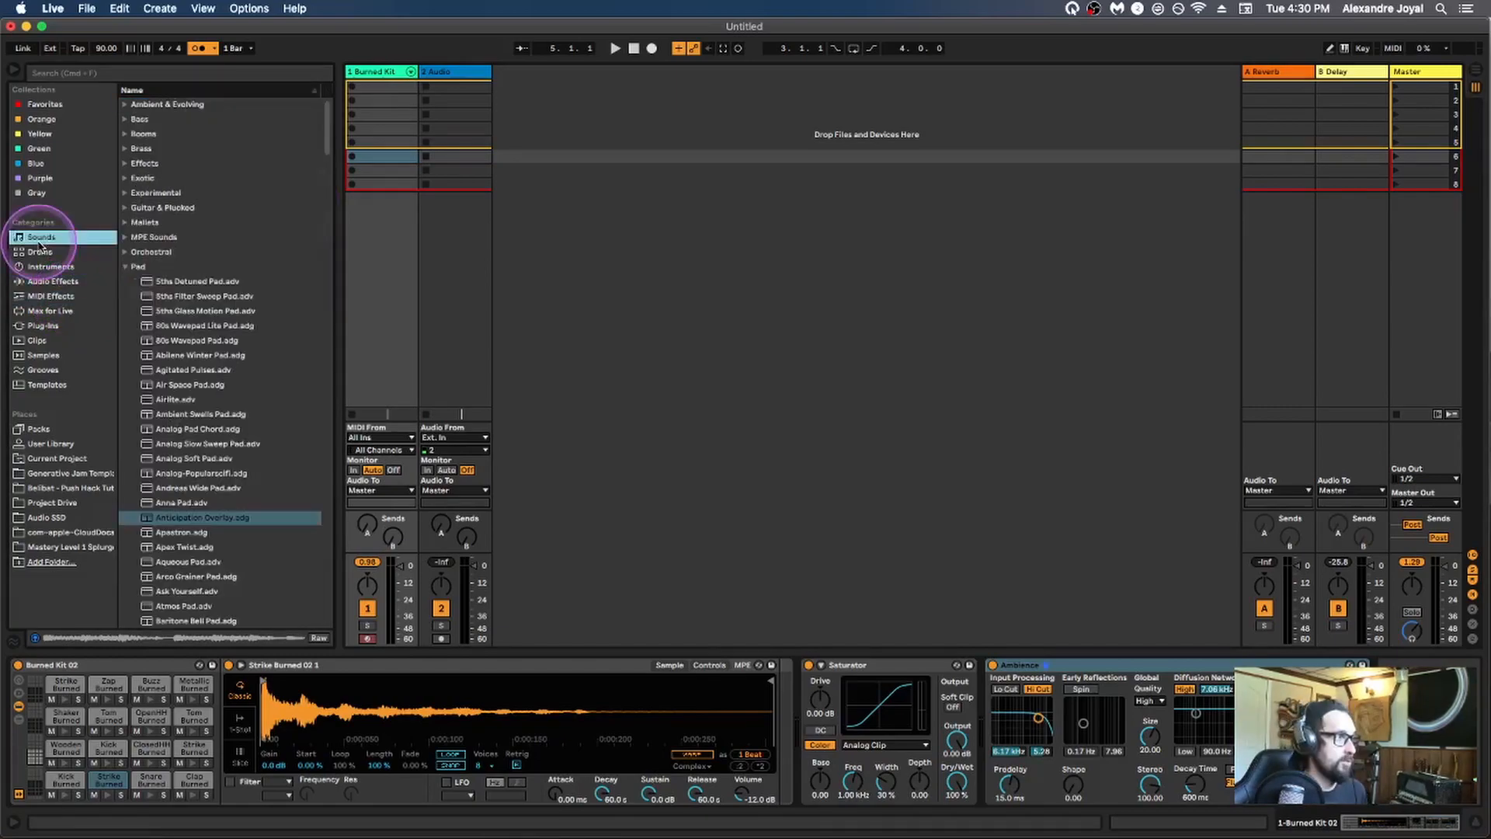
click(126, 269)
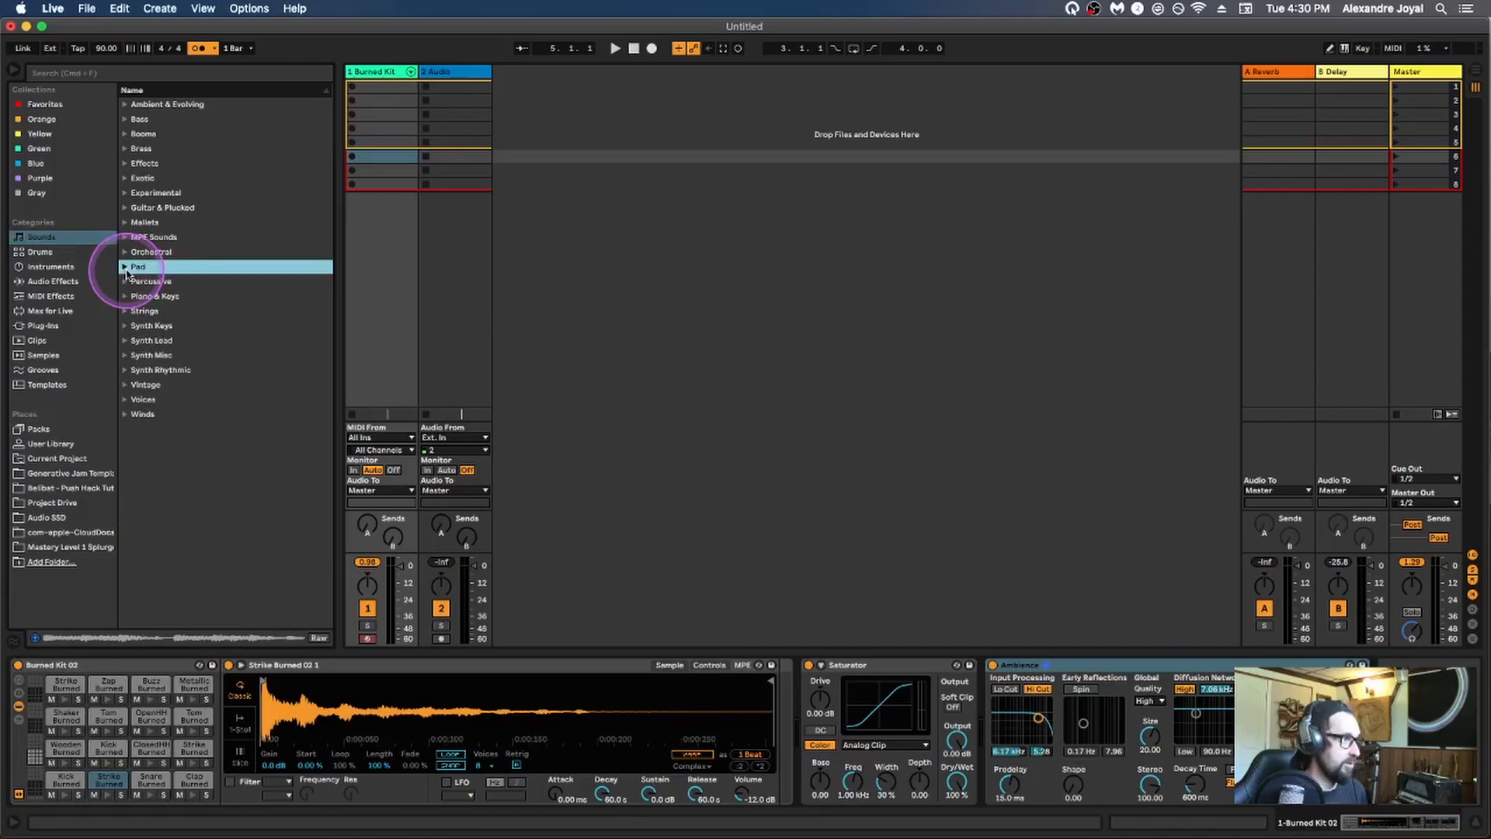
click(131, 326)
scroll(187, 419, down, 10)
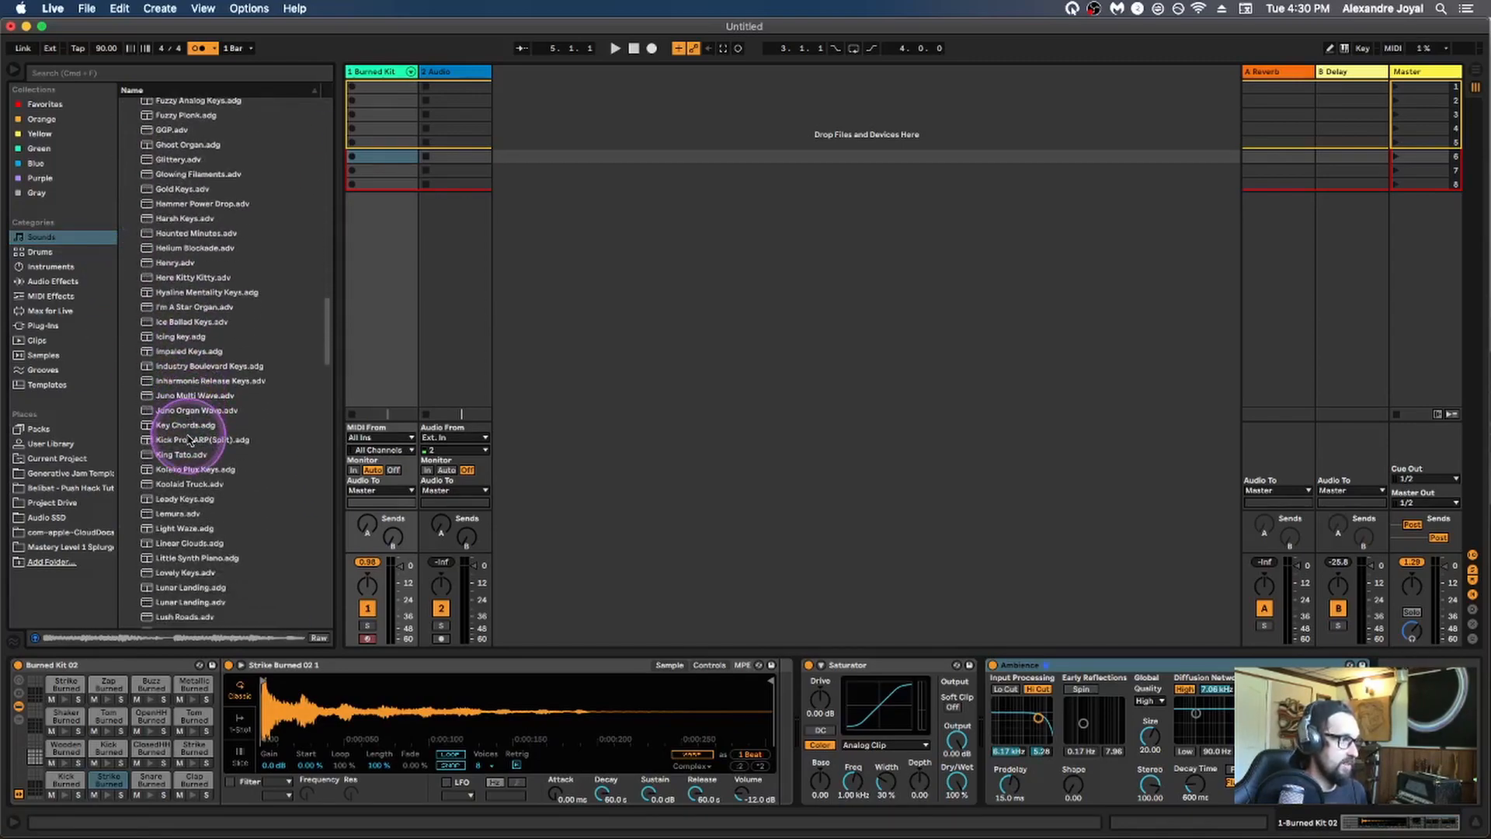
double_click(185, 529)
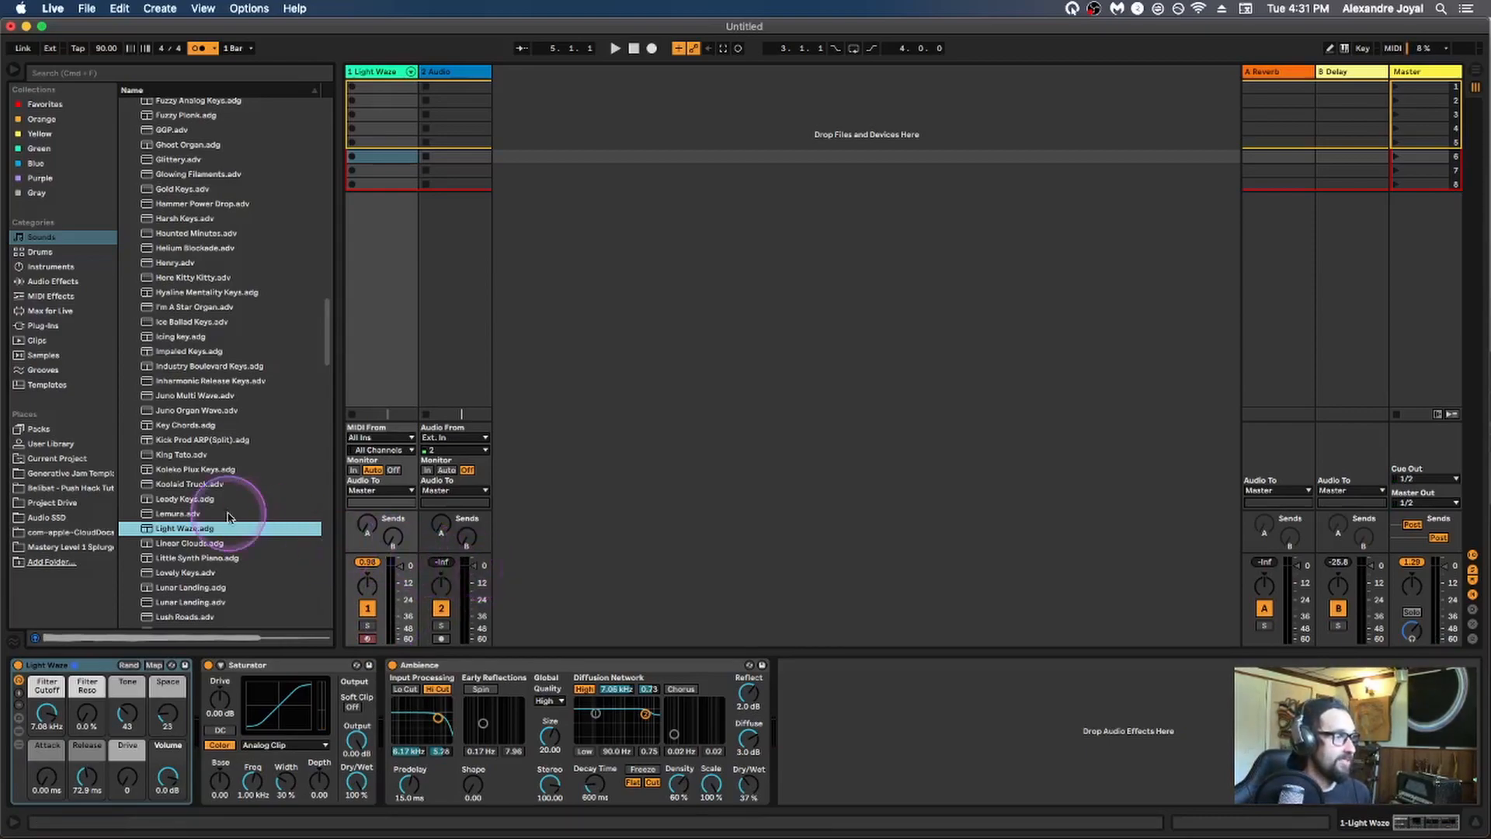
Insert the Chord MIDI effect's Fifth Chord preset ahead of the Light Waze instrument
click(53, 296)
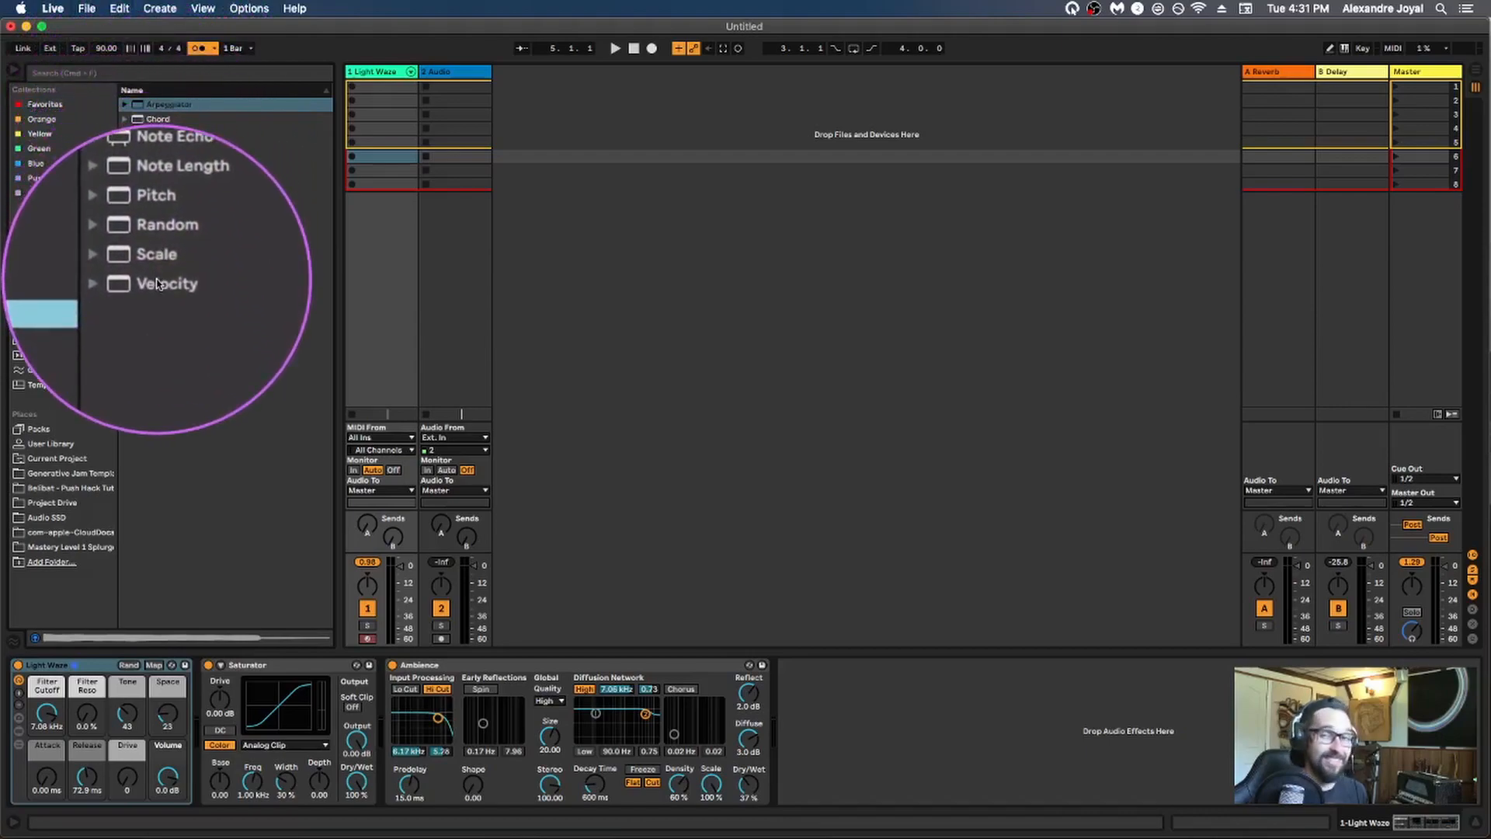
click(152, 122)
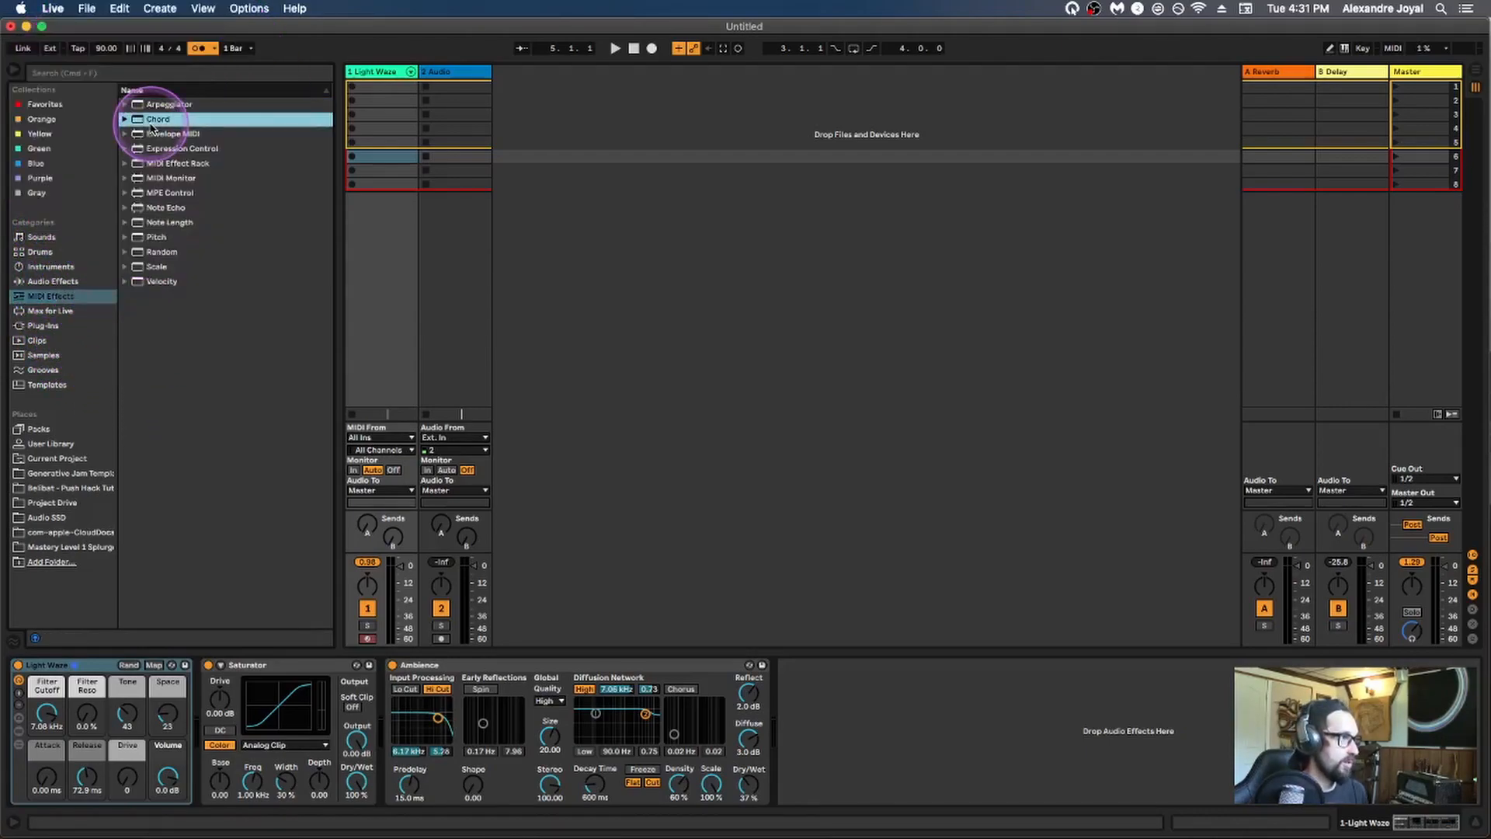
click(125, 120)
drag(185, 178, 202, 703)
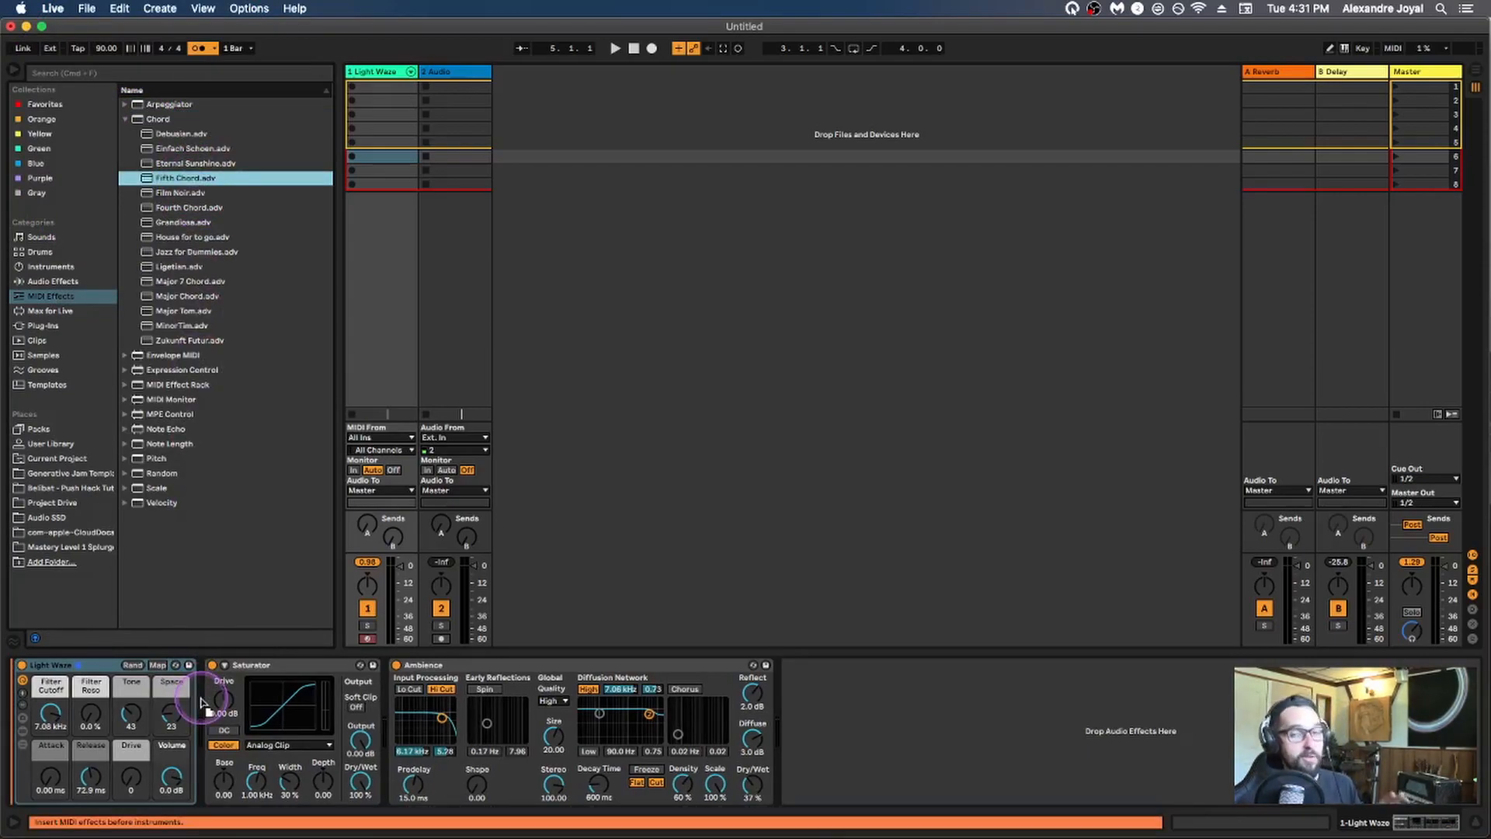
drag(200, 702, 120, 734)
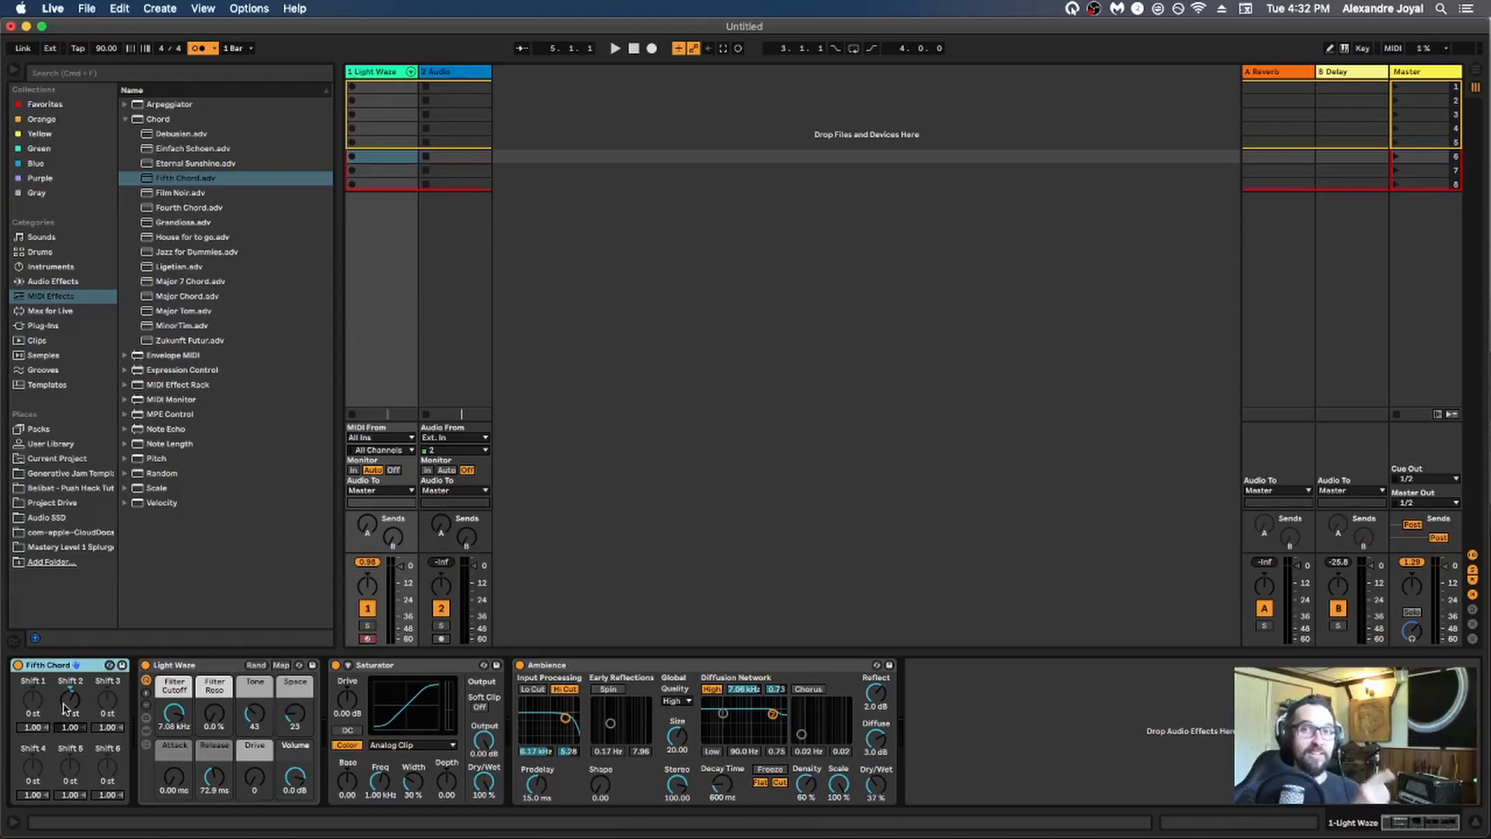
Try out different semitone shifts on the Fifth Chord device, adjusting Shift 1 through Shift 5 on the Light Waze track
drag(65, 707, 80, 716)
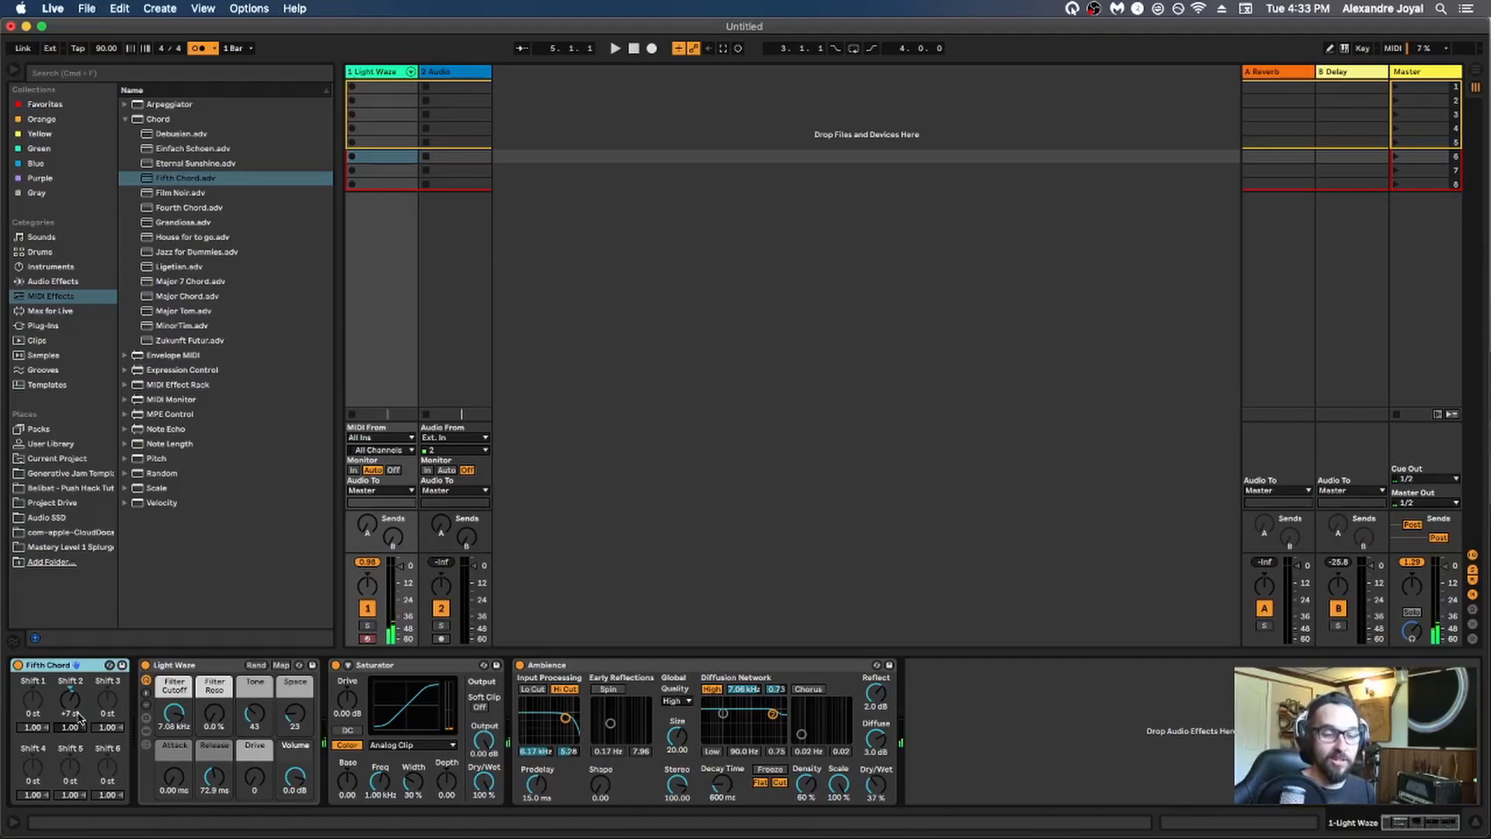
drag(33, 701, 34, 705)
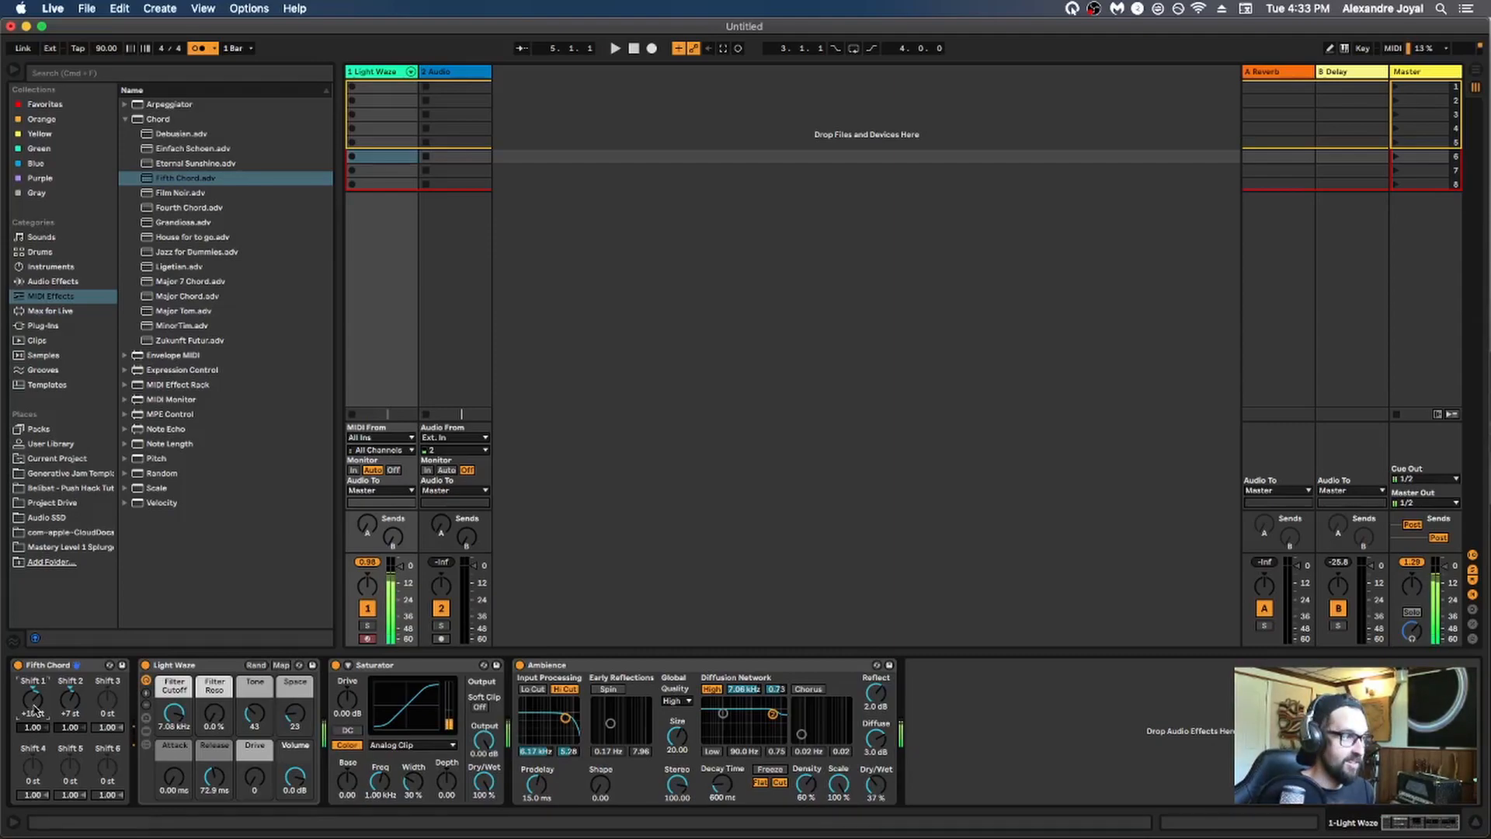
drag(108, 705, 109, 696)
drag(33, 770, 71, 769)
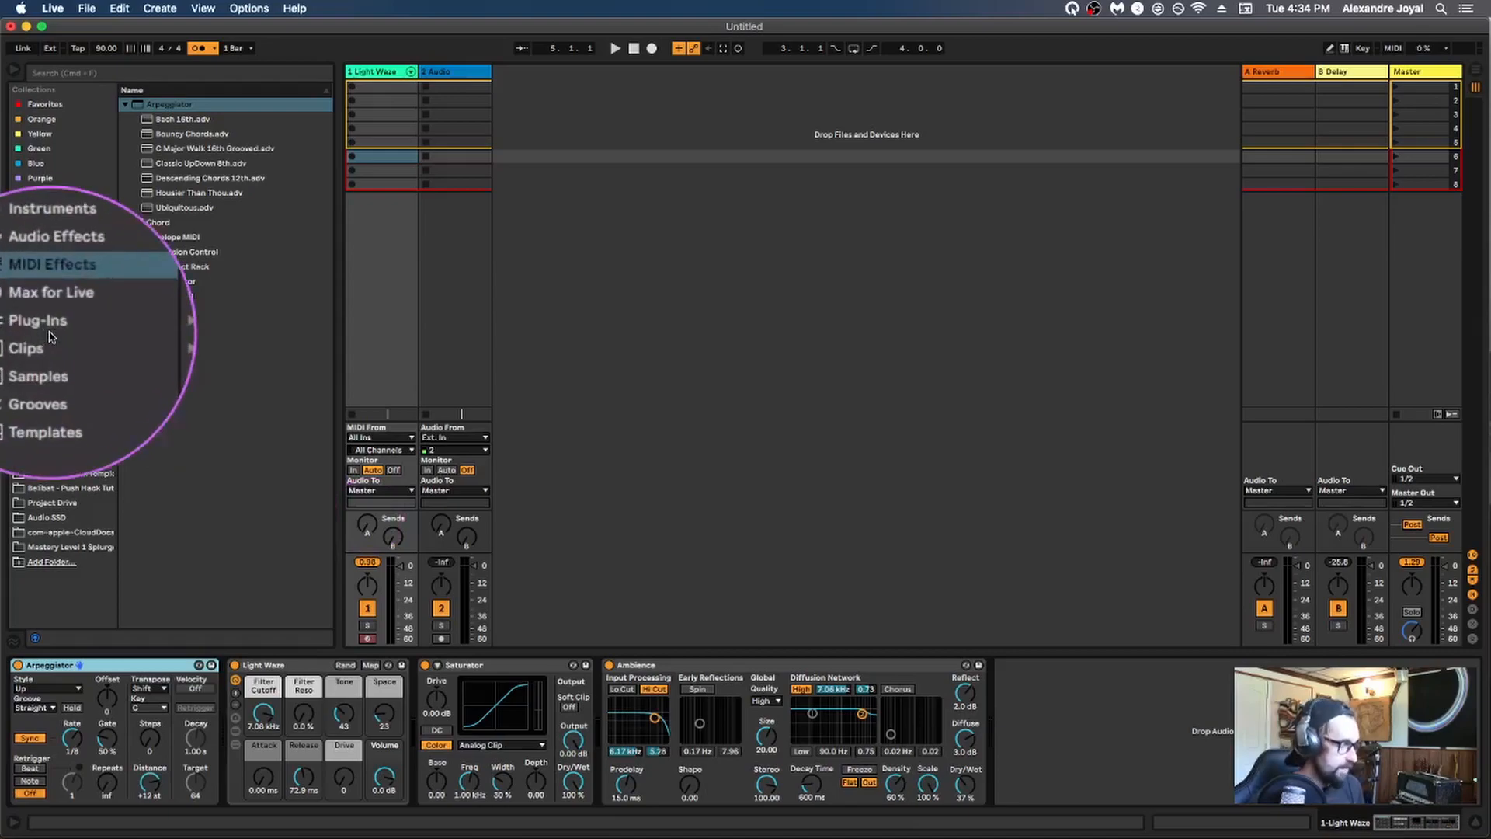
Show the Plug-Ins category in the browser to view the available plug-in formats
click(44, 326)
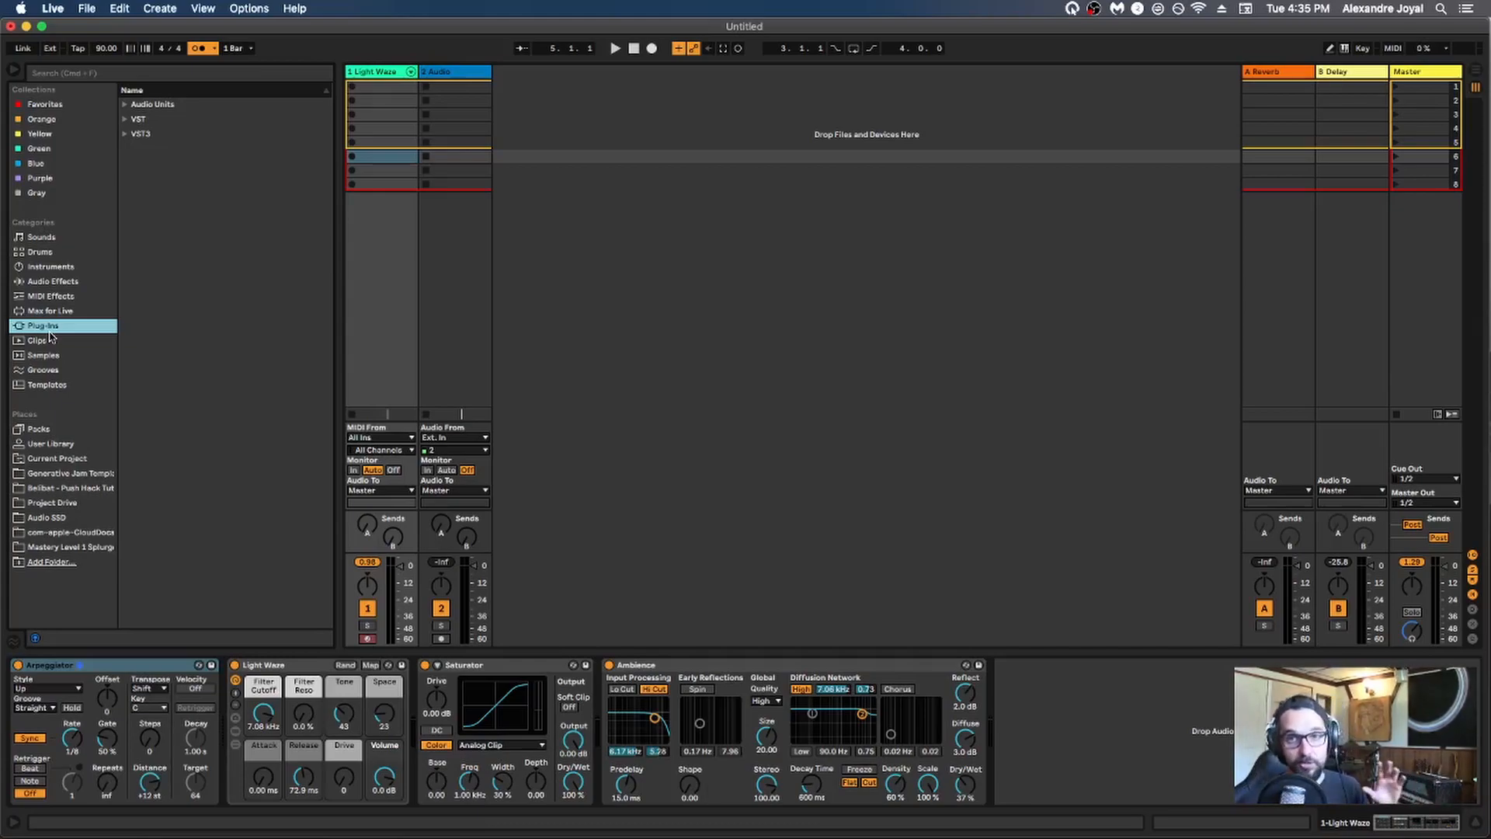
click(47, 333)
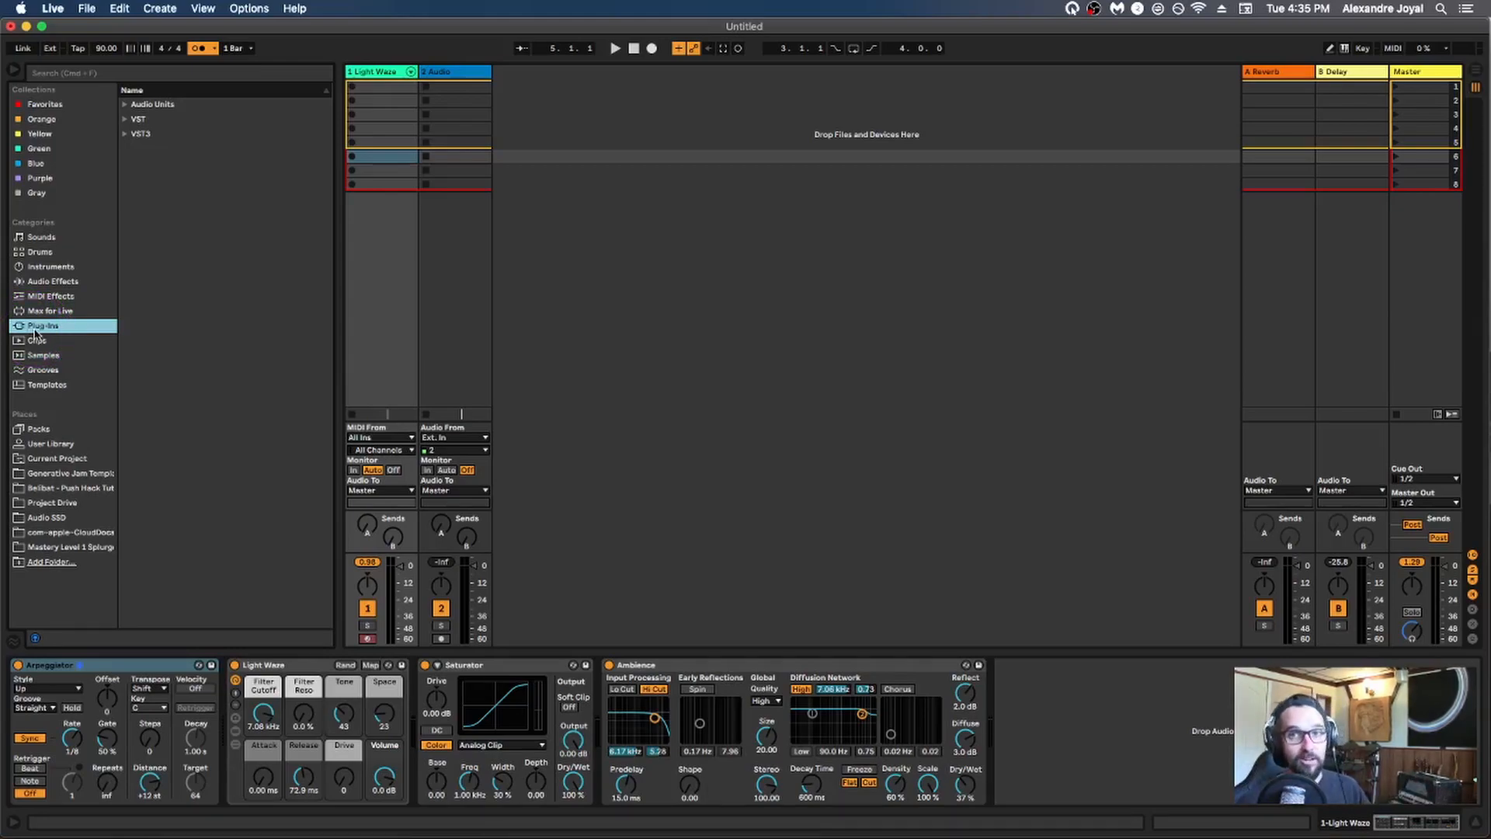
click(174, 244)
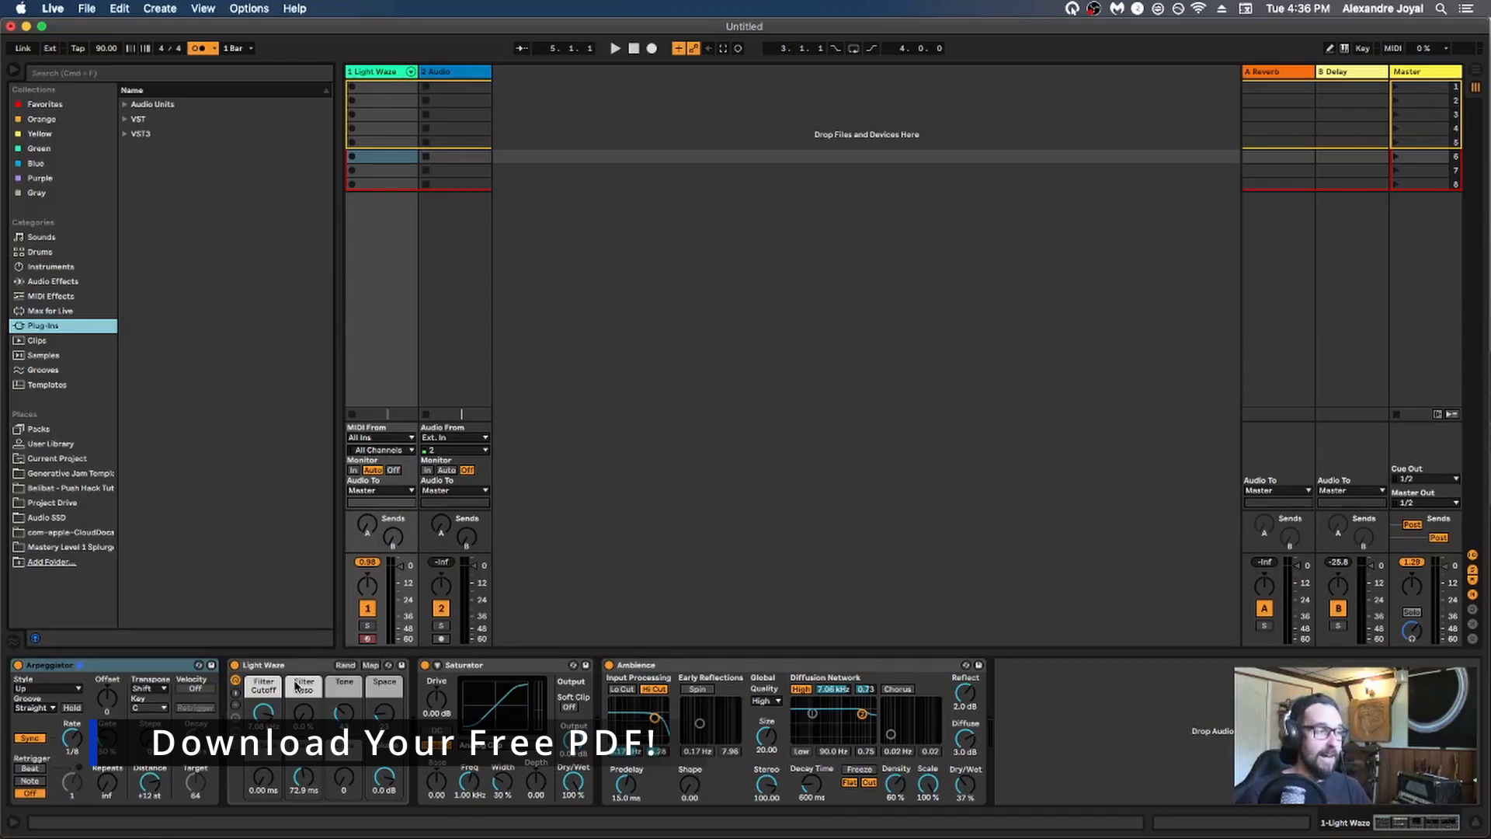
click(501, 666)
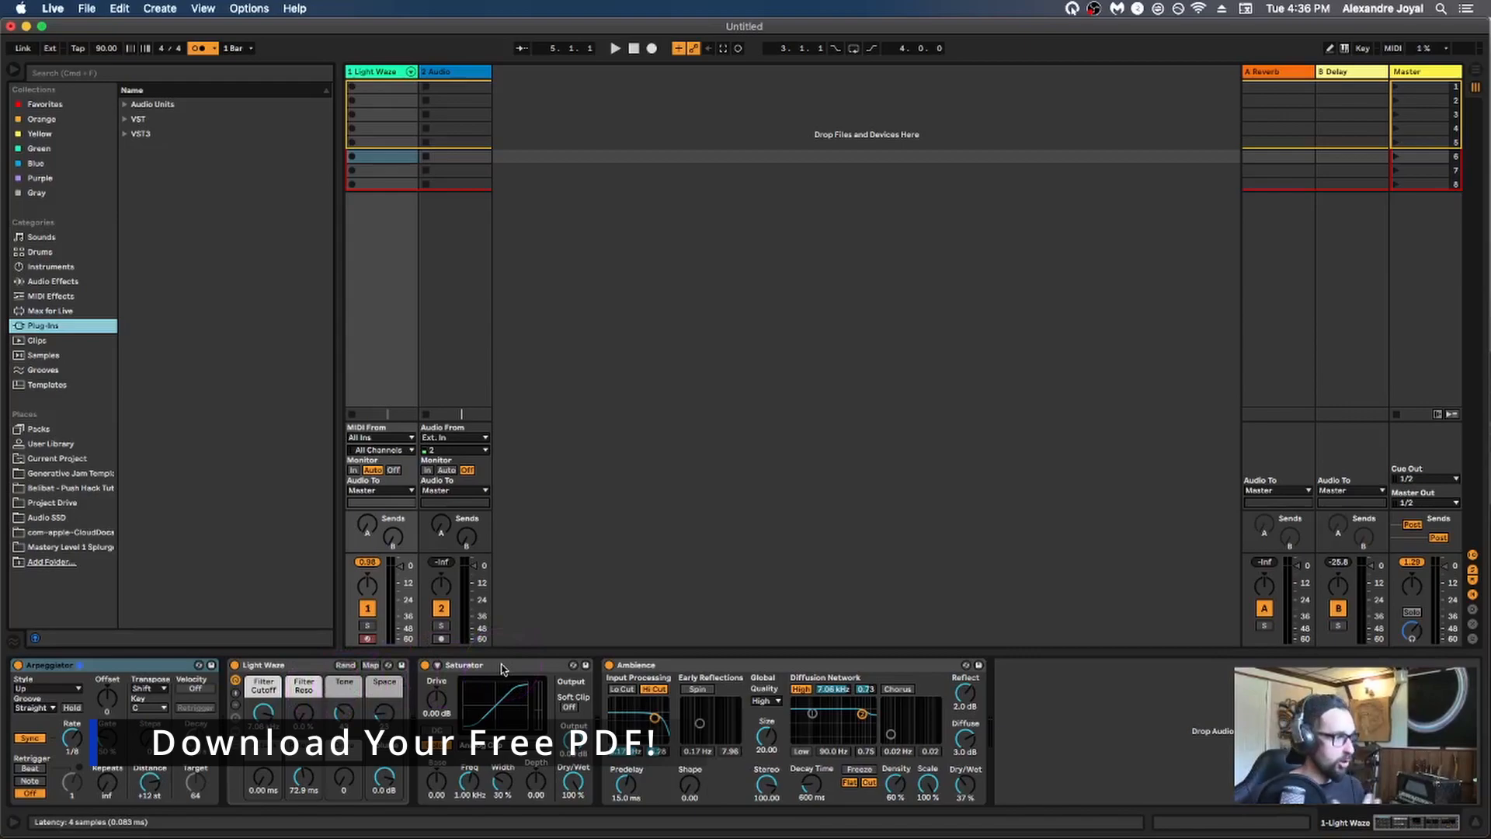